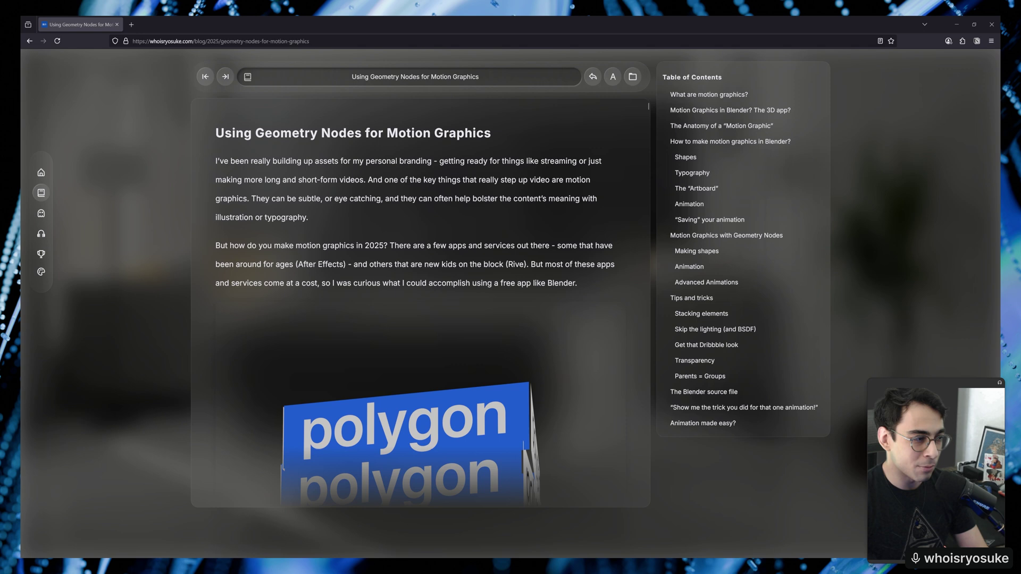
Step: Read through the article on using Geometry Nodes for motion graphics, from its introduction to the section on shapes
left_click_drag(215, 133, 528, 136)
left_click(539, 137)
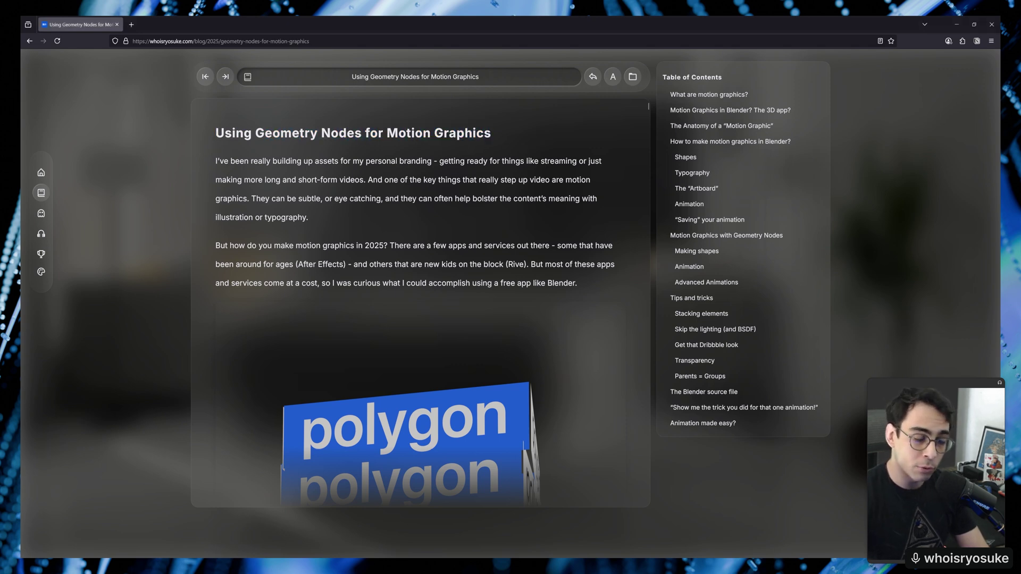
scroll(415, 303, "down", 3)
scroll(415, 303, "up", 3)
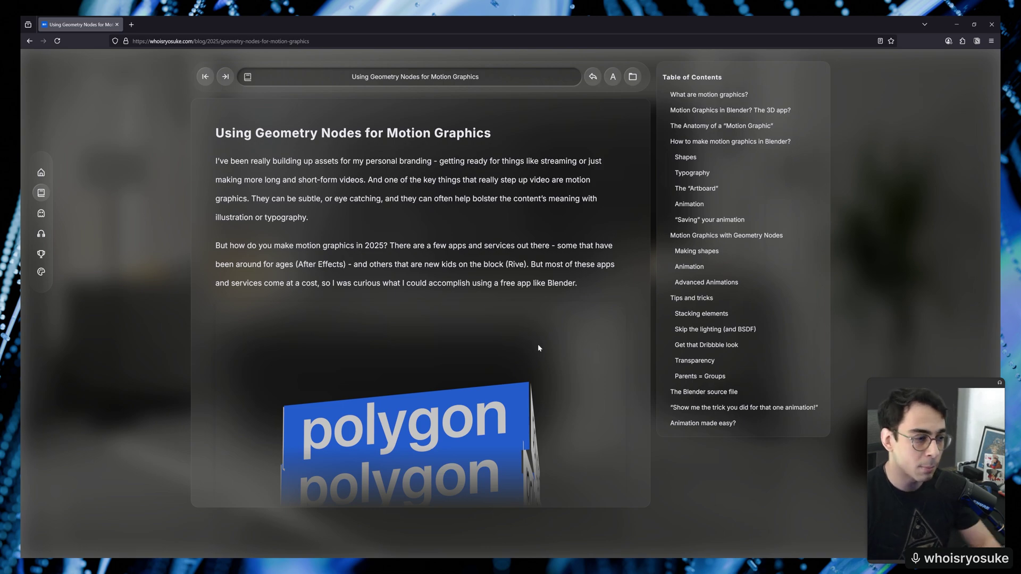
scroll(466, 289, "down", 4)
scroll(466, 289, "up", 4)
scroll(465, 286, "down", 3)
scroll(463, 282, "up", 2)
scroll(464, 284, "up", 1)
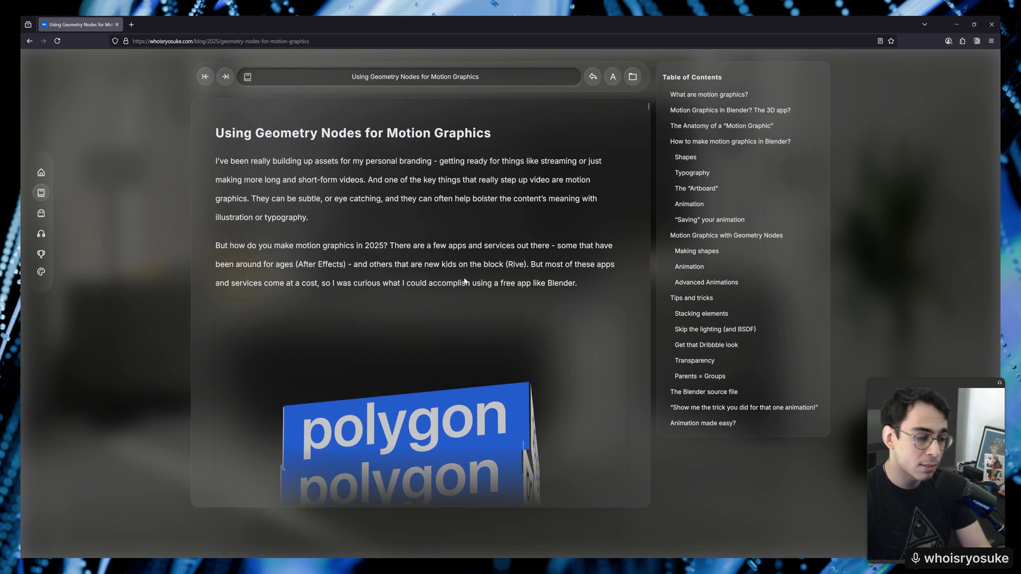
scroll(465, 282, "down", 12)
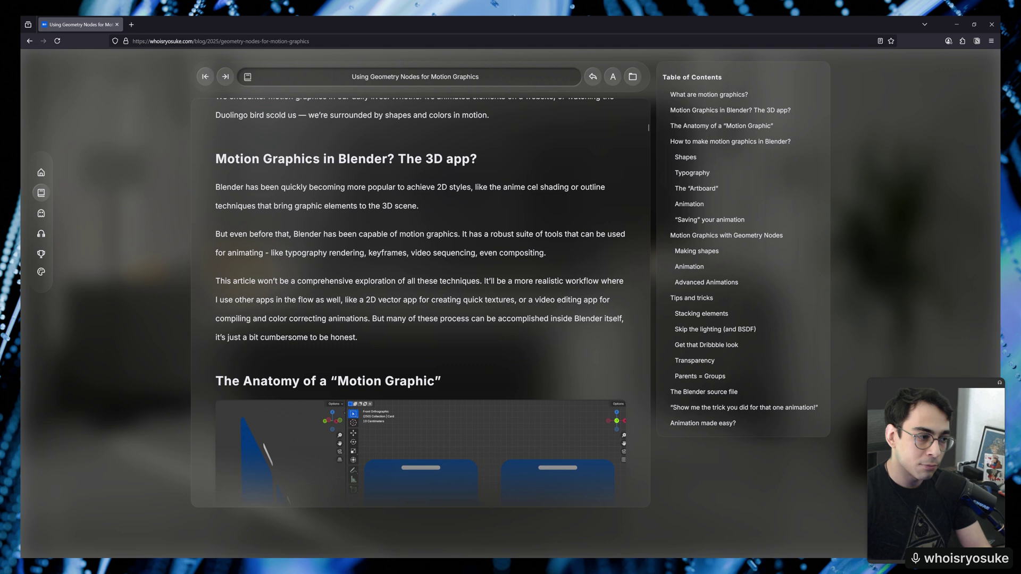
scroll(464, 279, "down", 10)
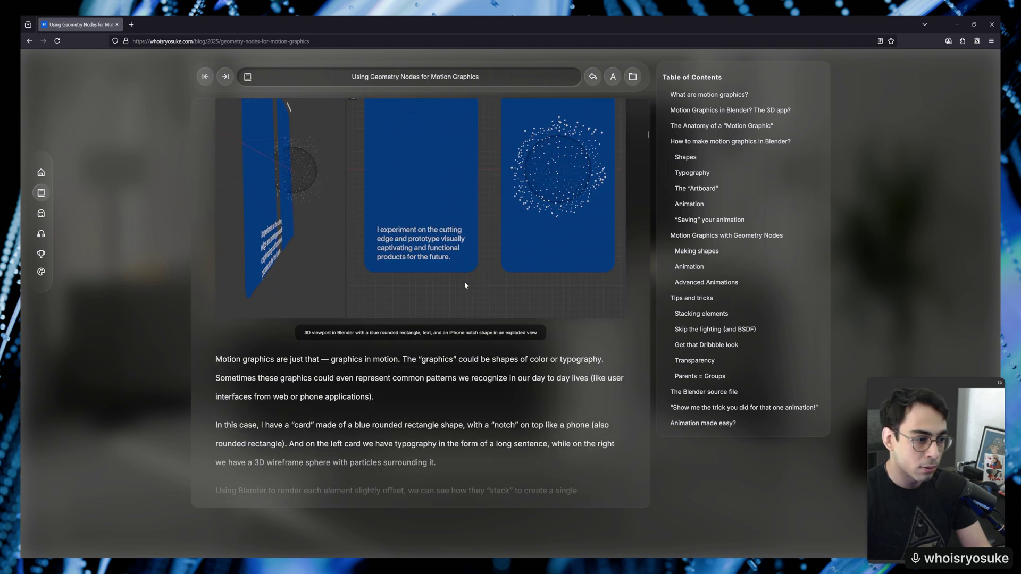
scroll(464, 284, "down", 3)
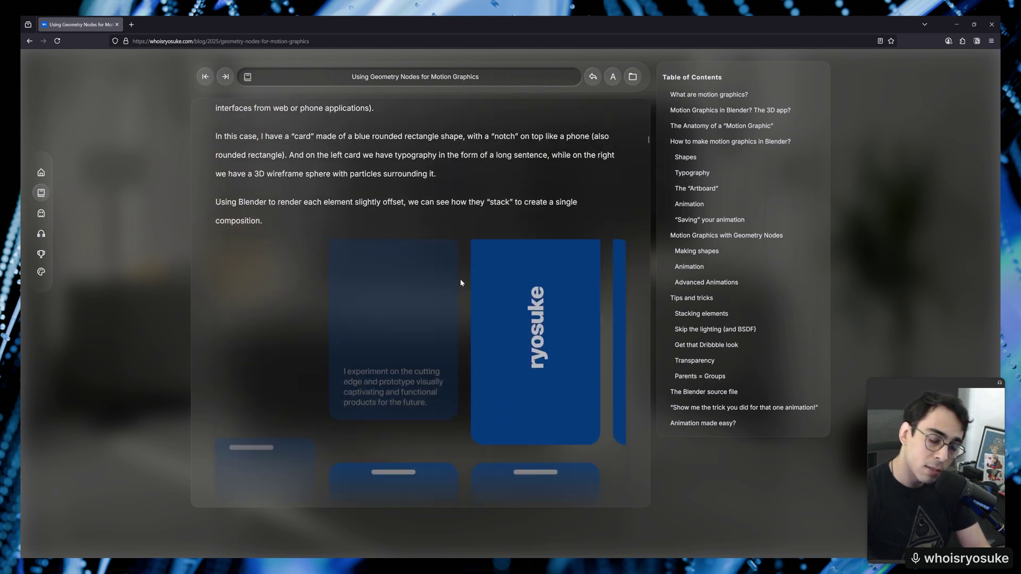
scroll(461, 282, "down", 3)
scroll(462, 285, "down", 10)
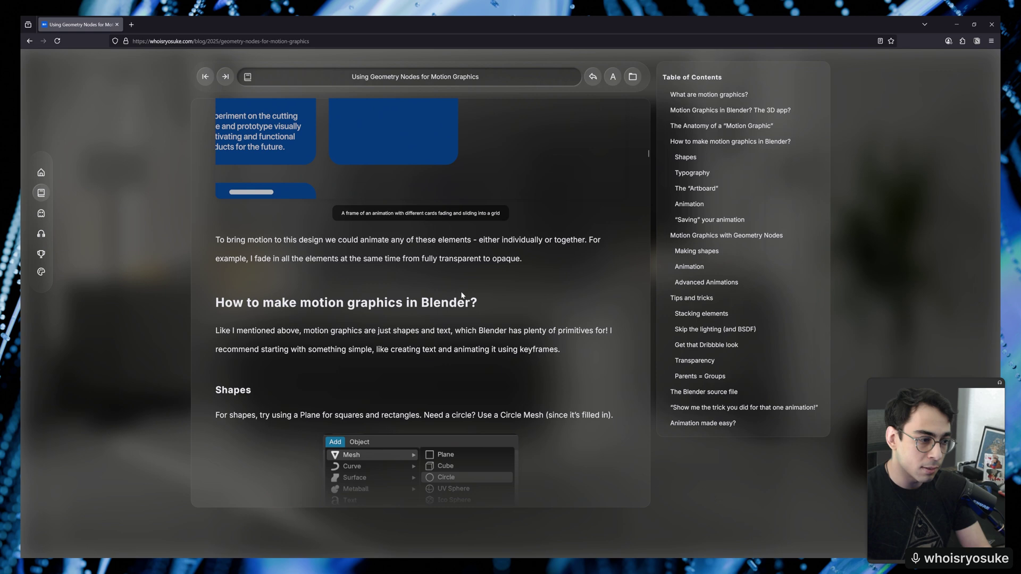
scroll(462, 293, "down", 2)
Step: Switch to Blender and choose the AnimationExample.R1 node group for the Cube's Geometry Nodes modifier
key("alt+Tab")
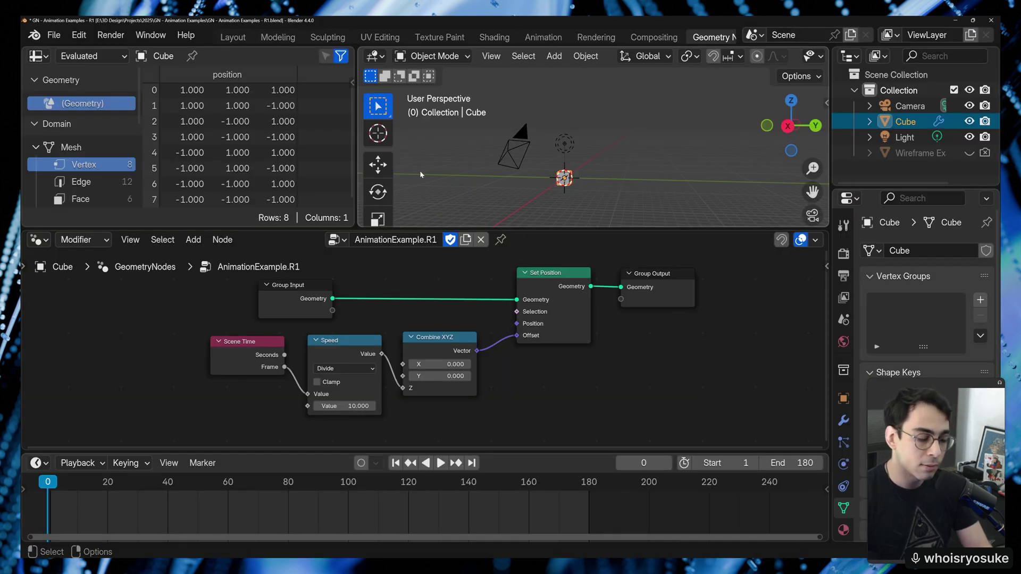
mouse_move(555, 292)
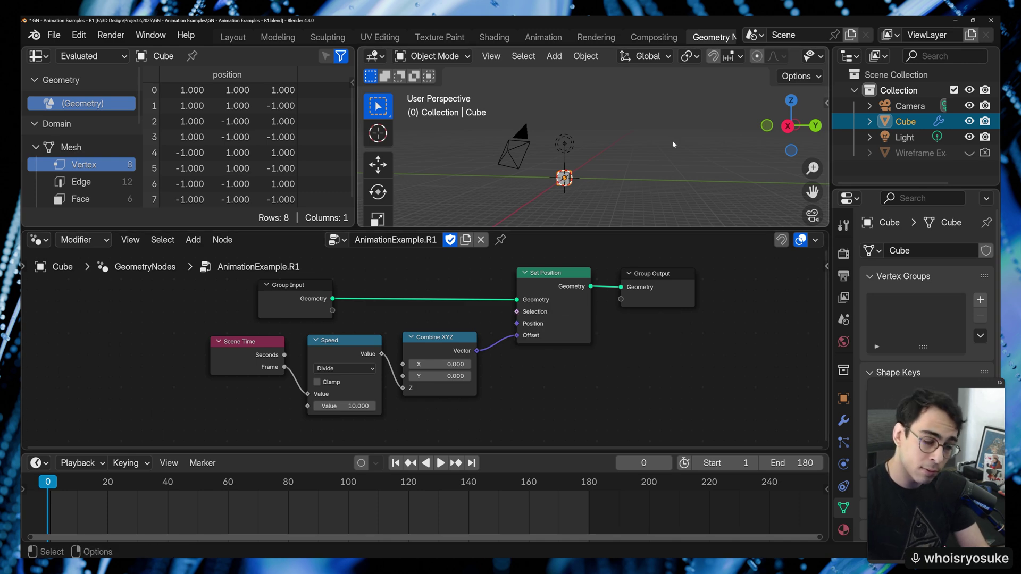
left_click(337, 240)
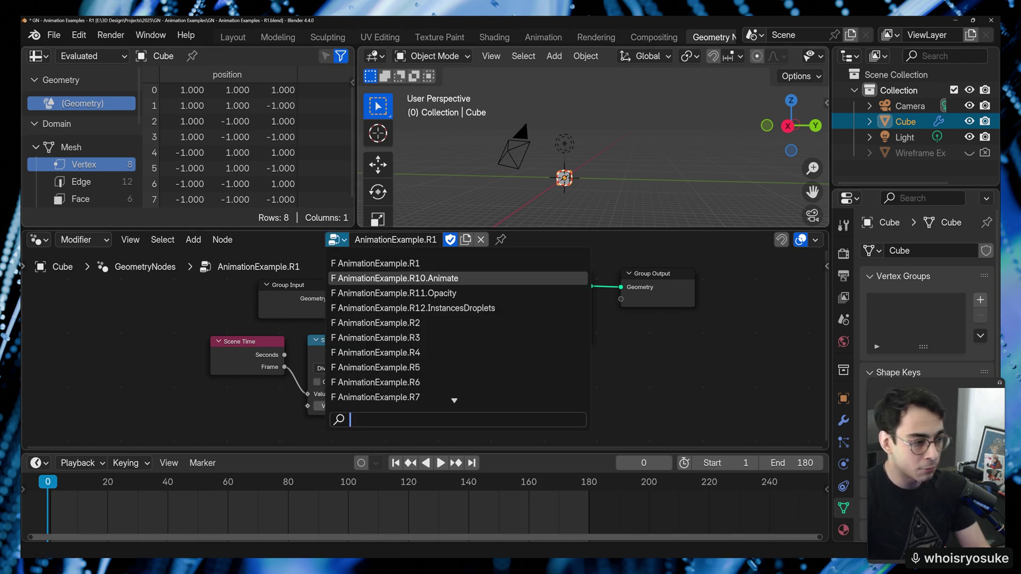
left_click(381, 263)
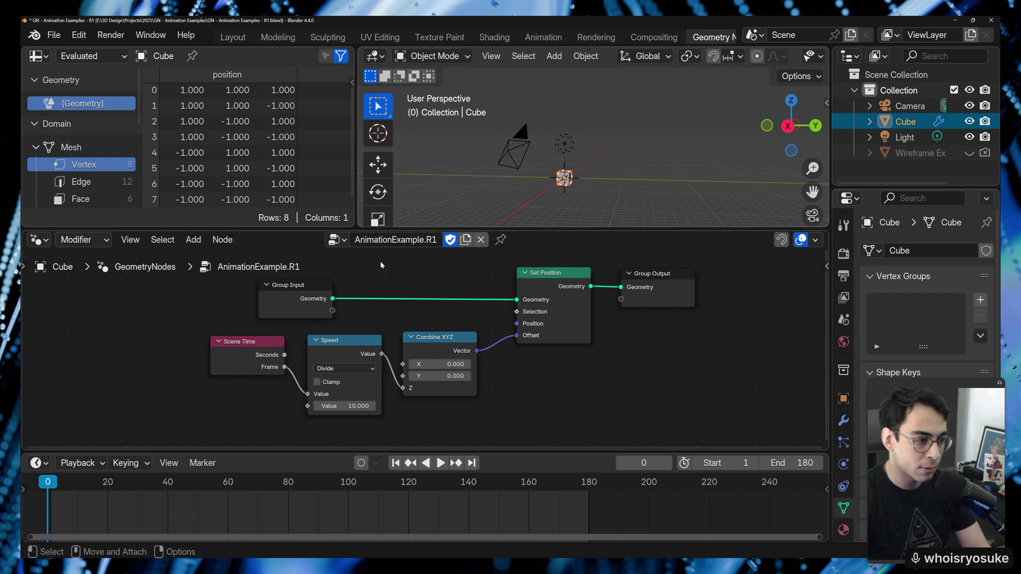
Step: Switch the Cube's node tree to AnimationExample.R2 and examine all of its nodes
left_click(337, 239)
key("Down")
key("Return")
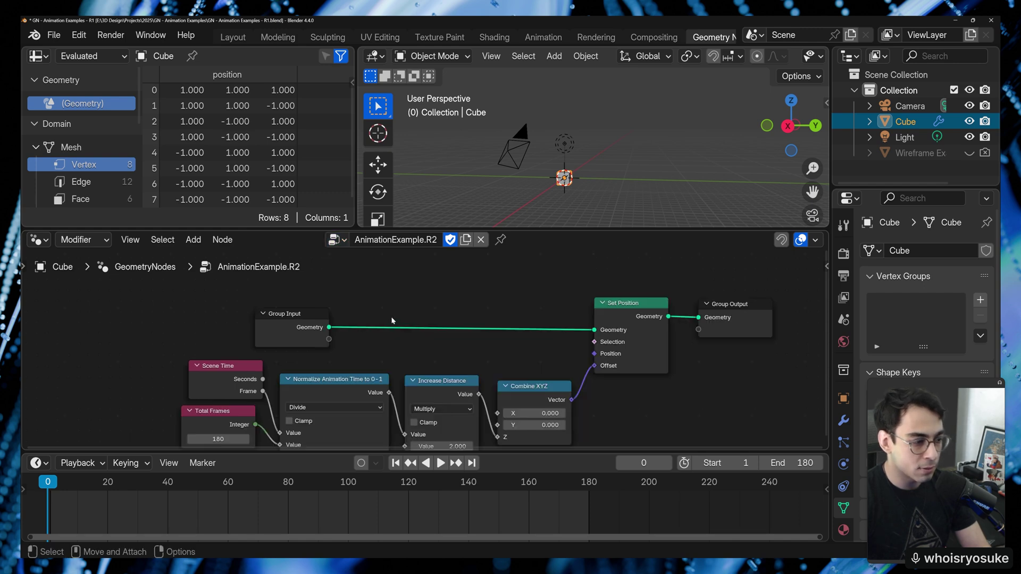
key("Home")
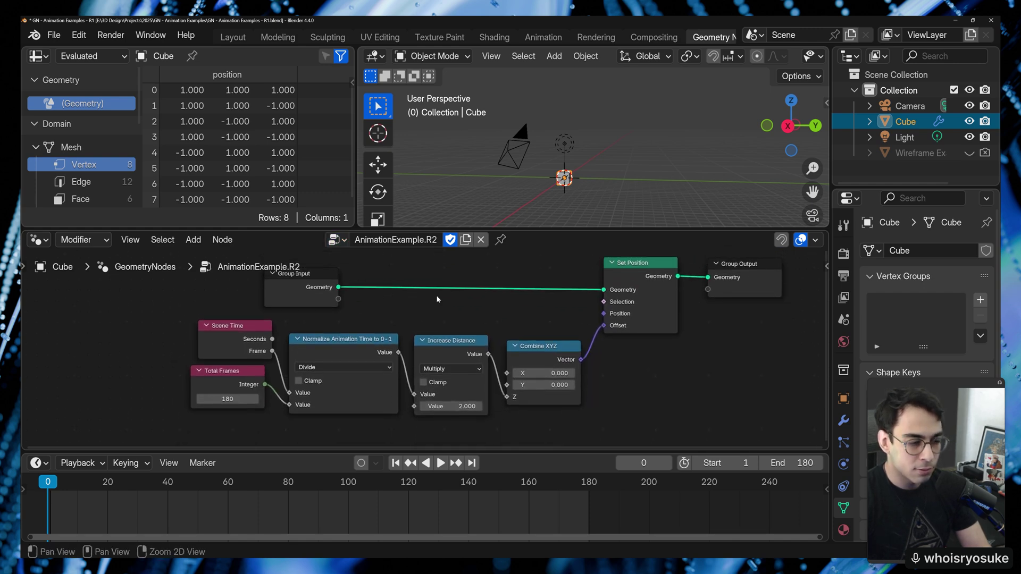
Step: Switch the Cube's node tree to AnimationExample.R3 and examine its Map Range setup
left_click(337, 239)
key("Down")
key("Down")
key("Down")
key("Down")
key("Down")
key("Return")
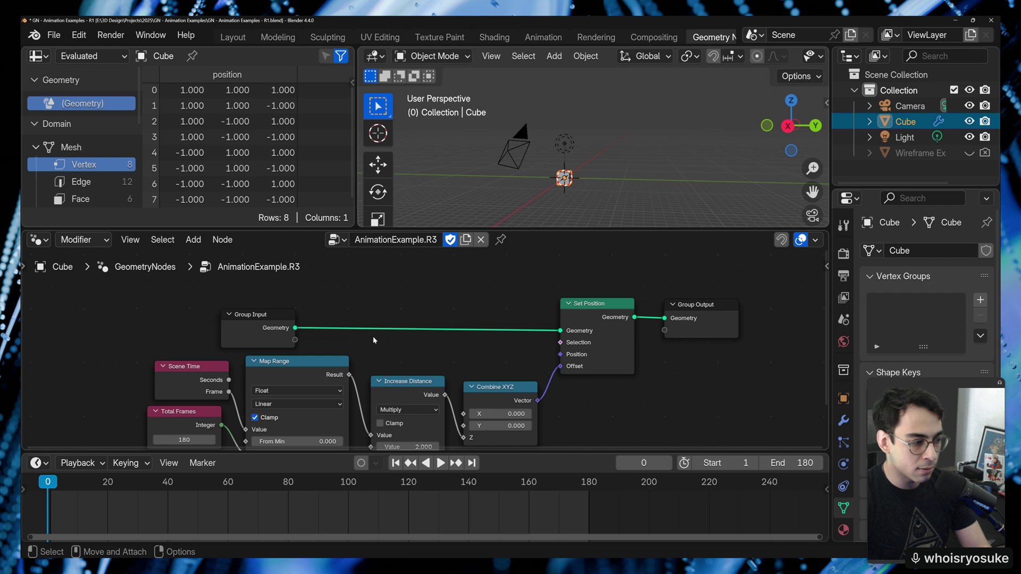
key("Home")
middle_click_drag(460, 306, 481, 292)
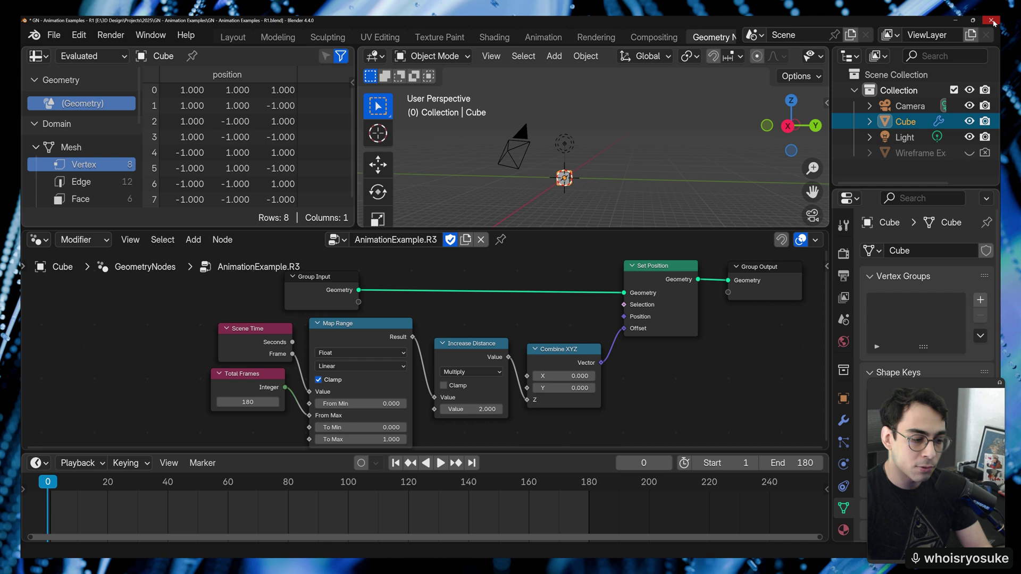
Step: Start a second Blender 4.4 window with a new General file and delete all the default objects
right_click(598, 565)
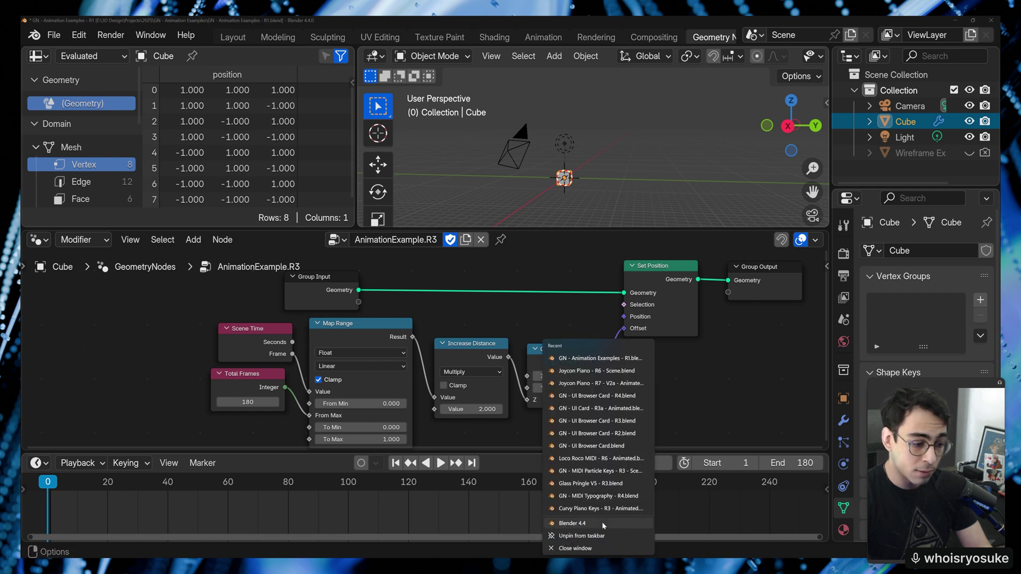
left_click(602, 523)
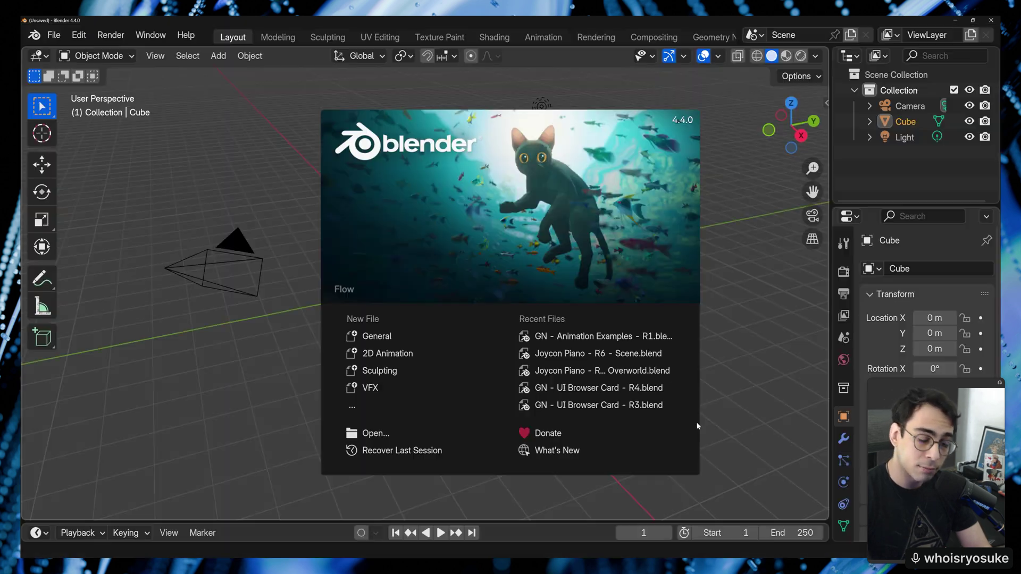
left_click(413, 335)
left_click(632, 255)
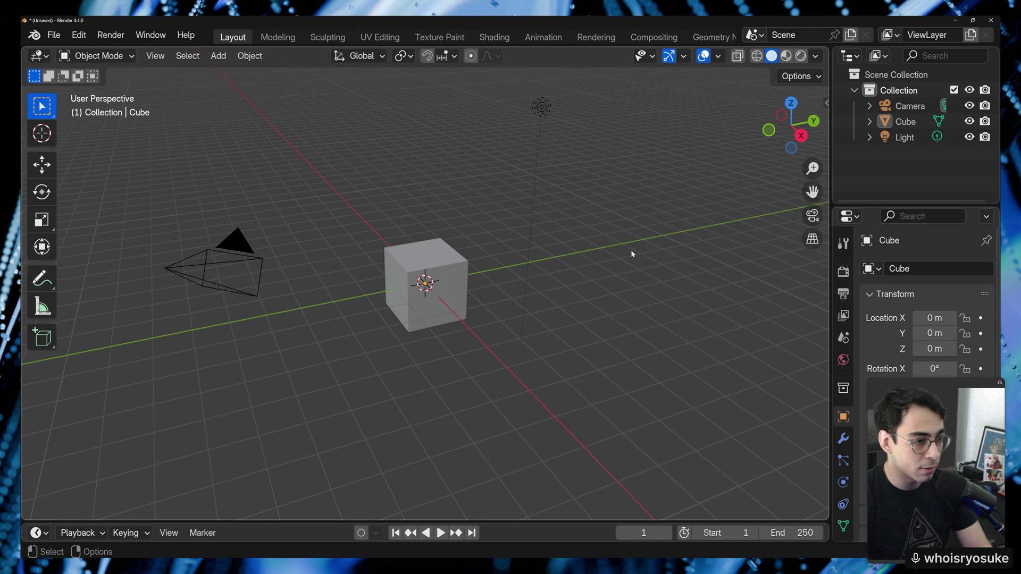
key("a")
key("Delete")
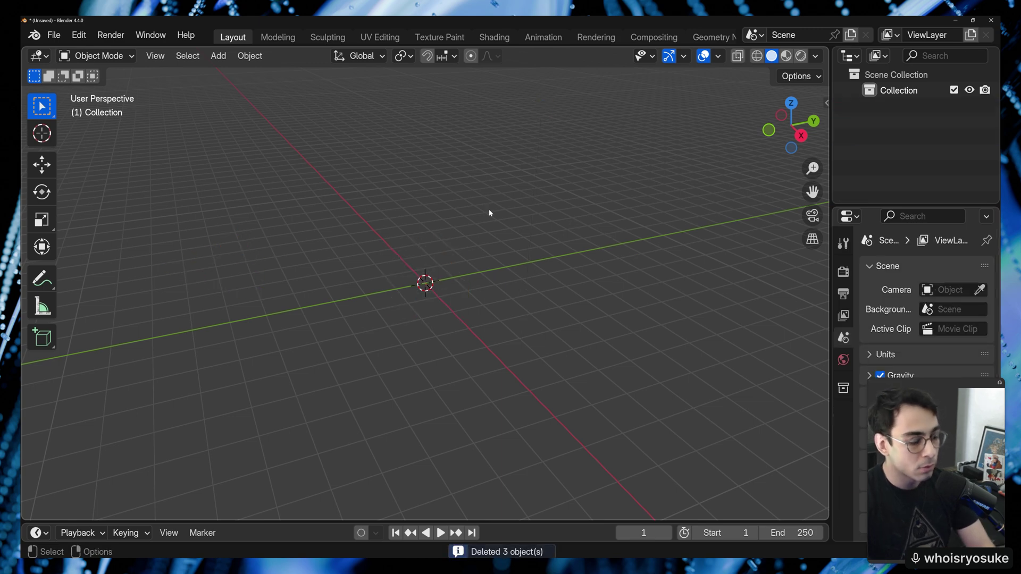
key("F3")
type("cub")
key("Escape")
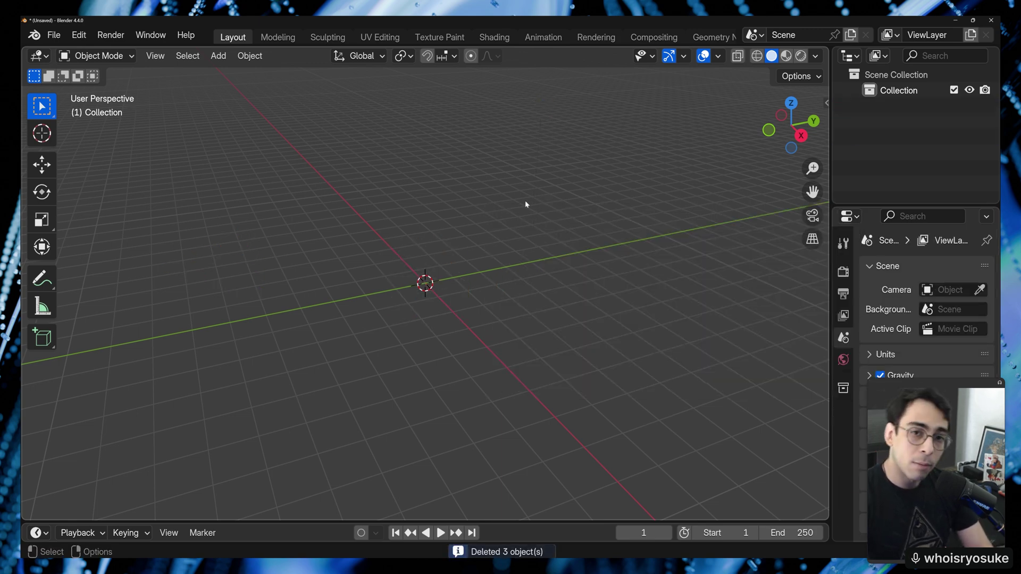
Step: Add a plane mesh at the world origin, working in the top orthographic view
key("KP_7")
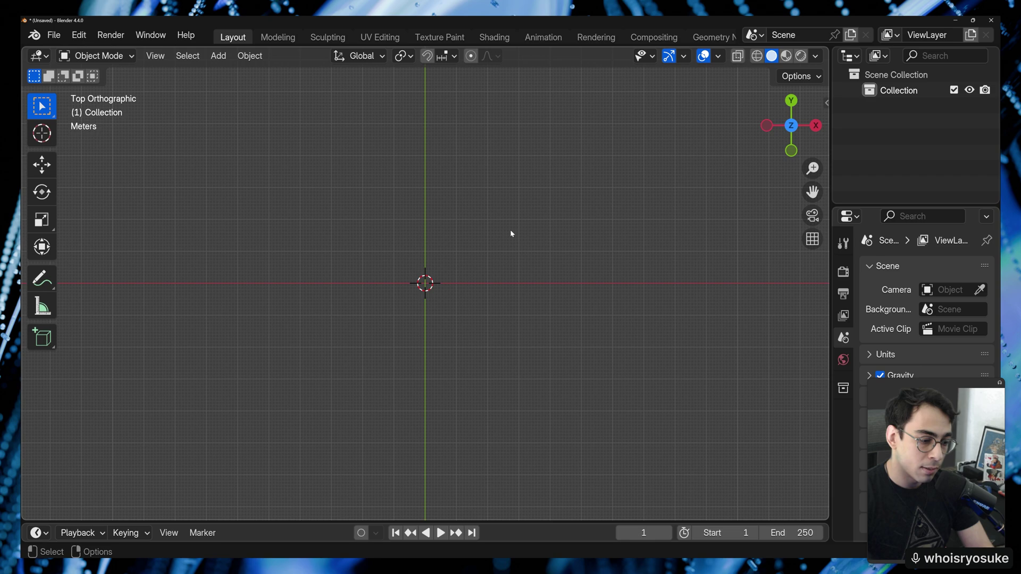
key("F3")
type("plane")
key("Return")
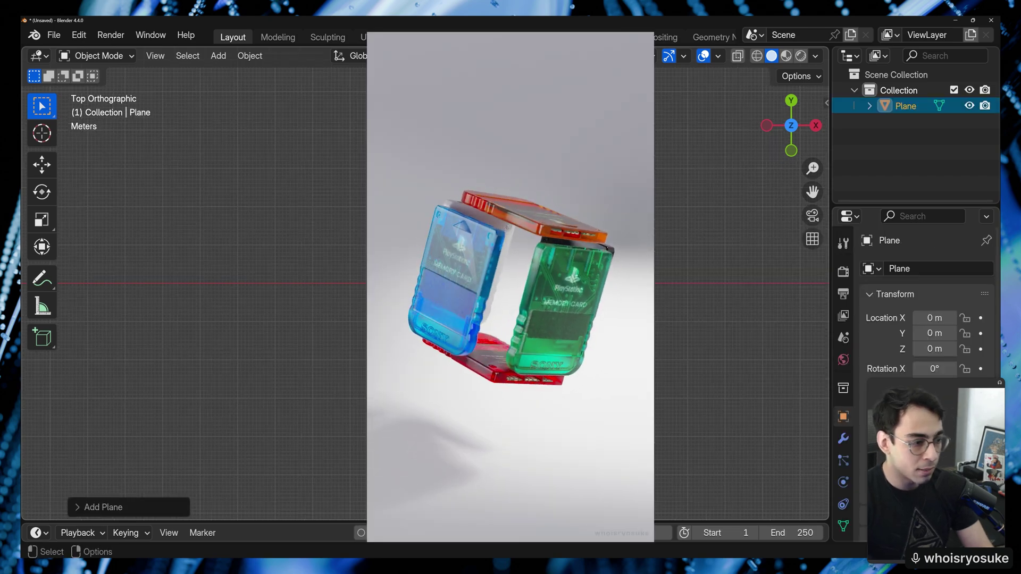
Step: In Edit Mode, scale the plane's vertices along X into a centered strip about five times as wide as it is tall
scroll(510, 282, "up", 4)
key("Tab")
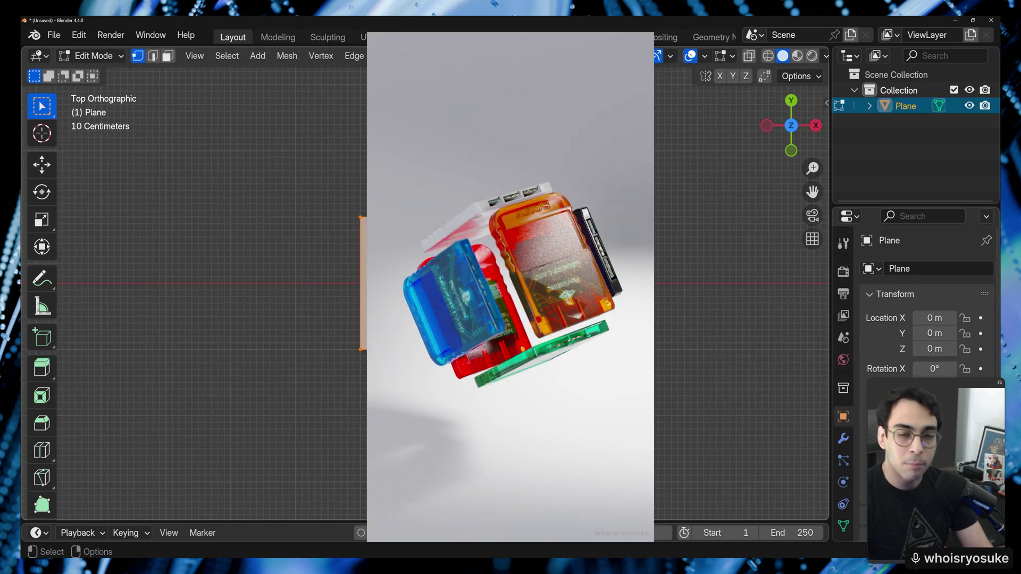
scroll(424, 283, "down", 3)
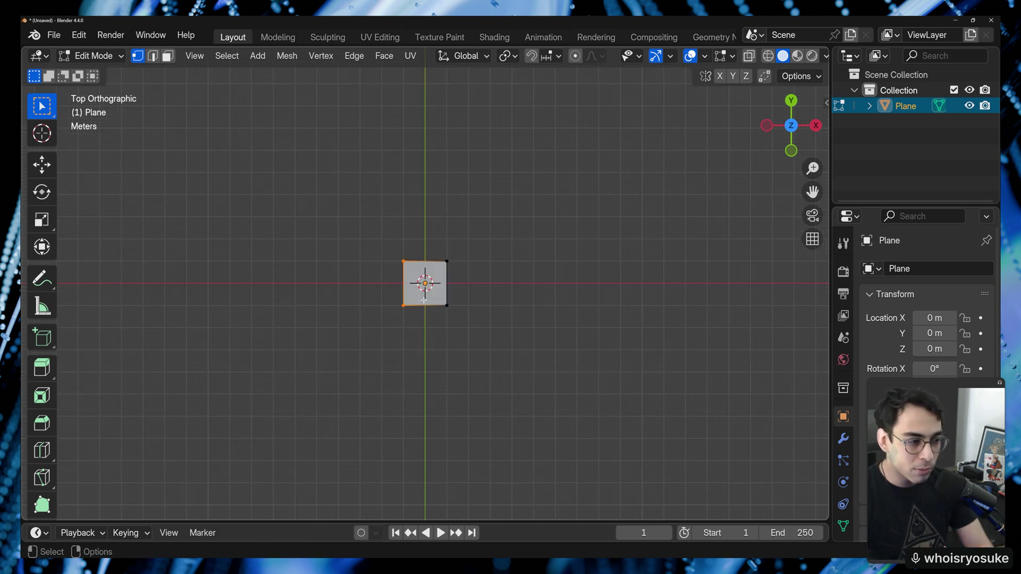
left_click(447, 305, "shift")
left_click(447, 261, "shift")
key("shift+space")
key("s")
left_click_drag(484, 283, 739, 284)
left_click(321, 232)
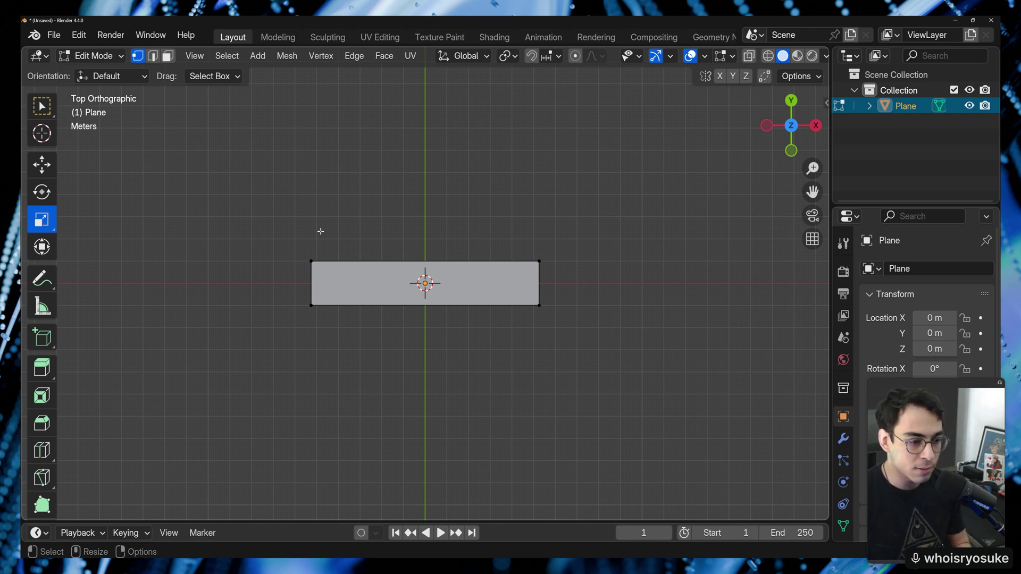
left_click(311, 261)
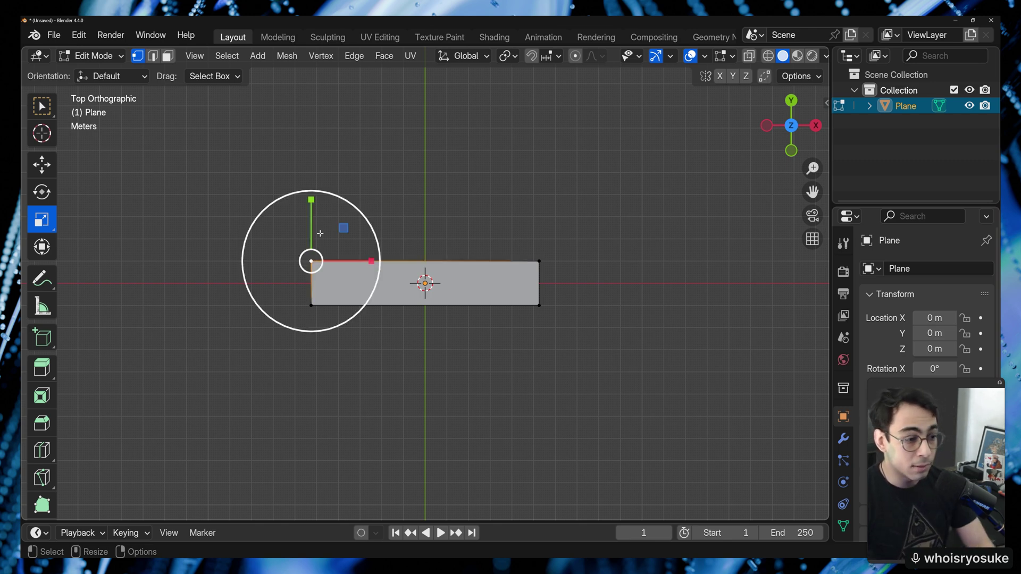
left_click(471, 229)
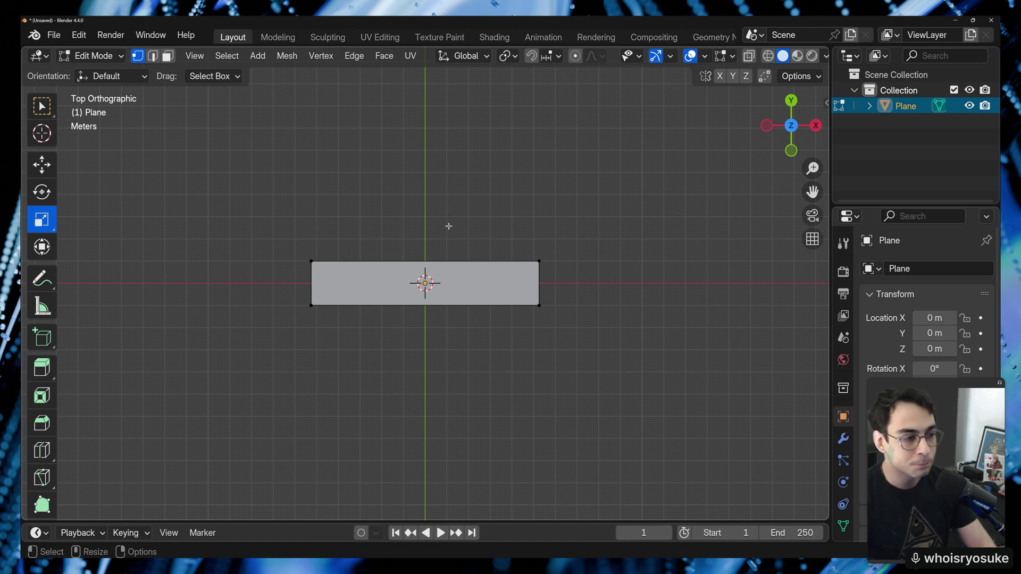
key("a")
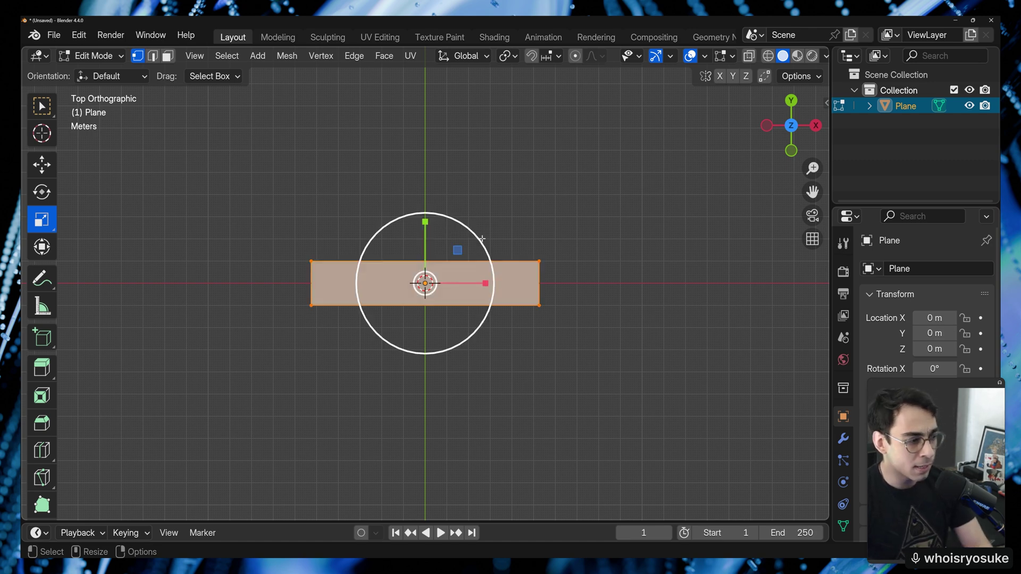
key("ctrl+b")
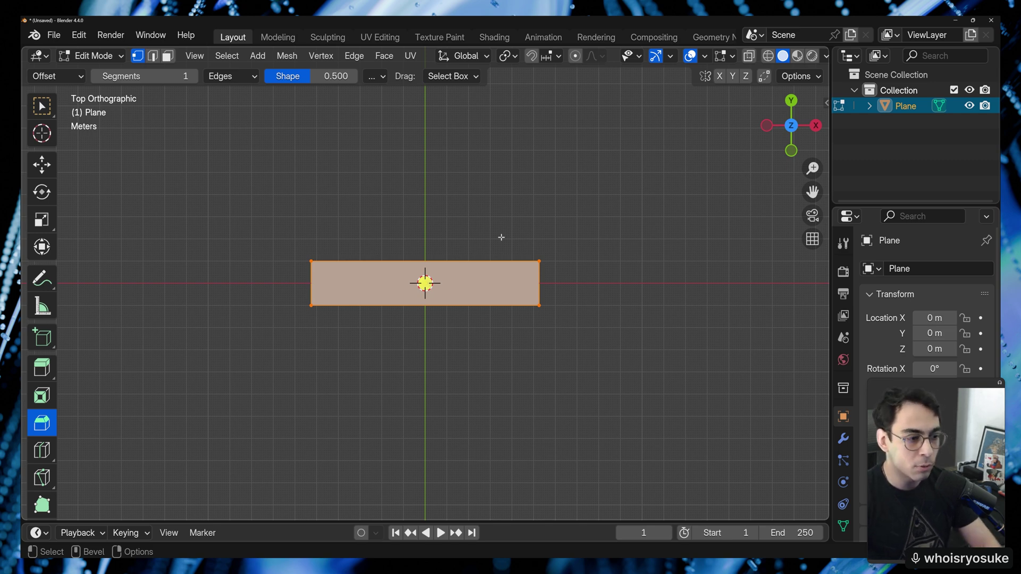
left_click(544, 210)
Step: Return to Object Mode, deselect the plane and add a text object at the origin
key("Tab")
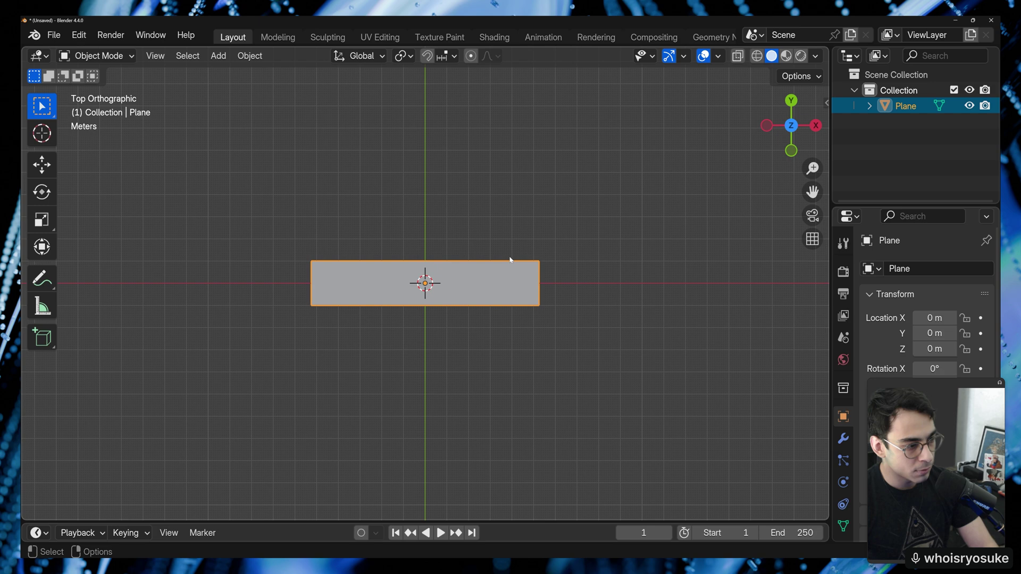
left_click(506, 239)
left_click(530, 285)
key("alt+a")
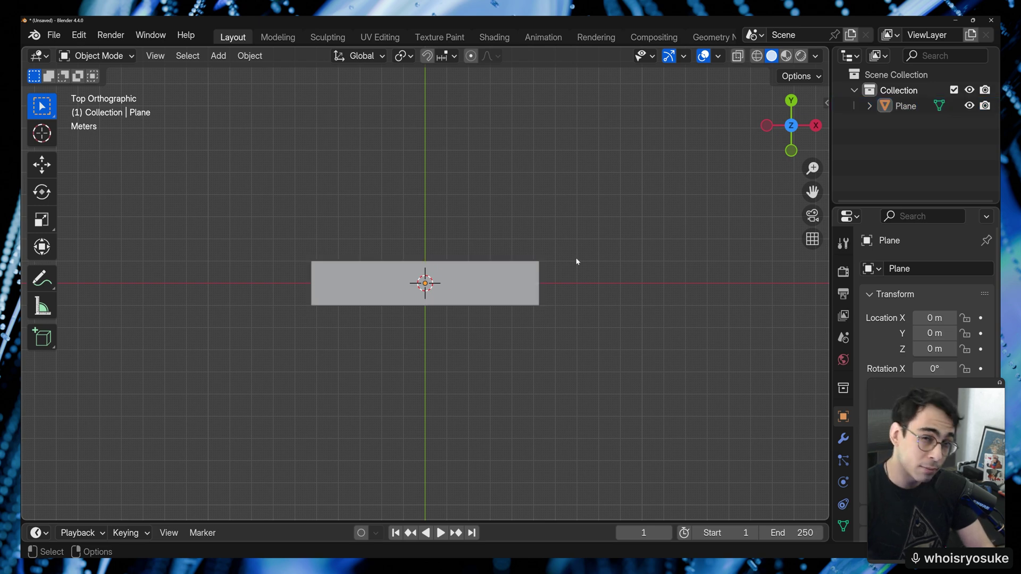
key("F3")
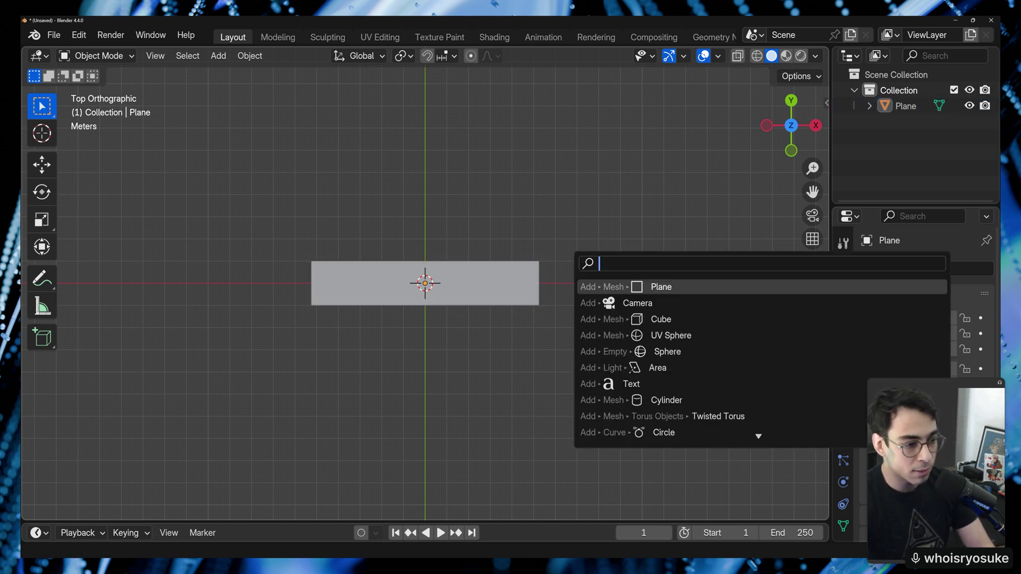
type("text")
key("Return")
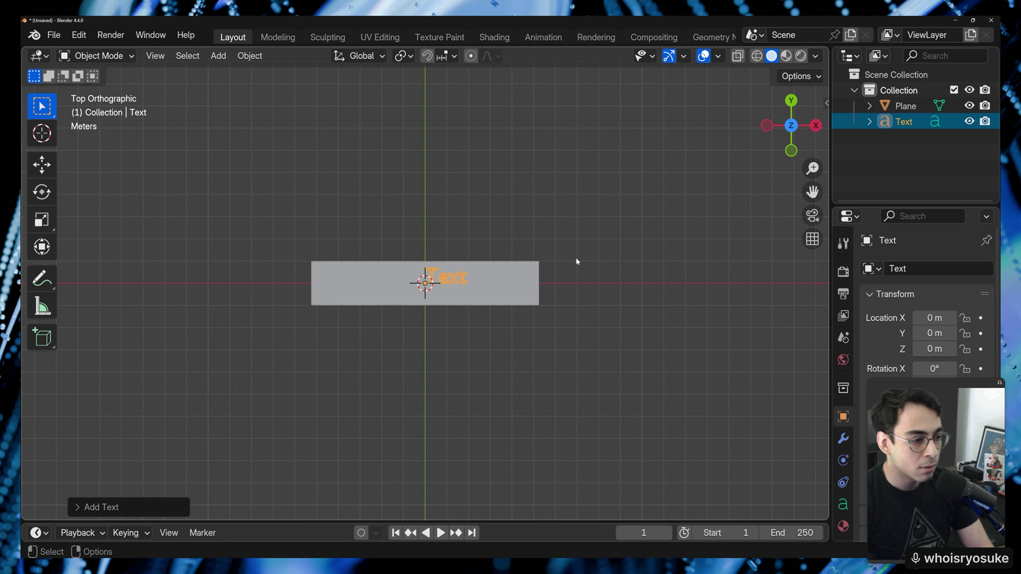
Step: Raise the text object along Z to about 0.547 m above the plane
middle_click_drag(531, 267, 593, 191)
key("w")
left_click_drag(428, 244, 471, 282)
left_click(461, 217)
middle_click_drag(472, 282, 503, 319)
scroll(466, 312, "up", 3)
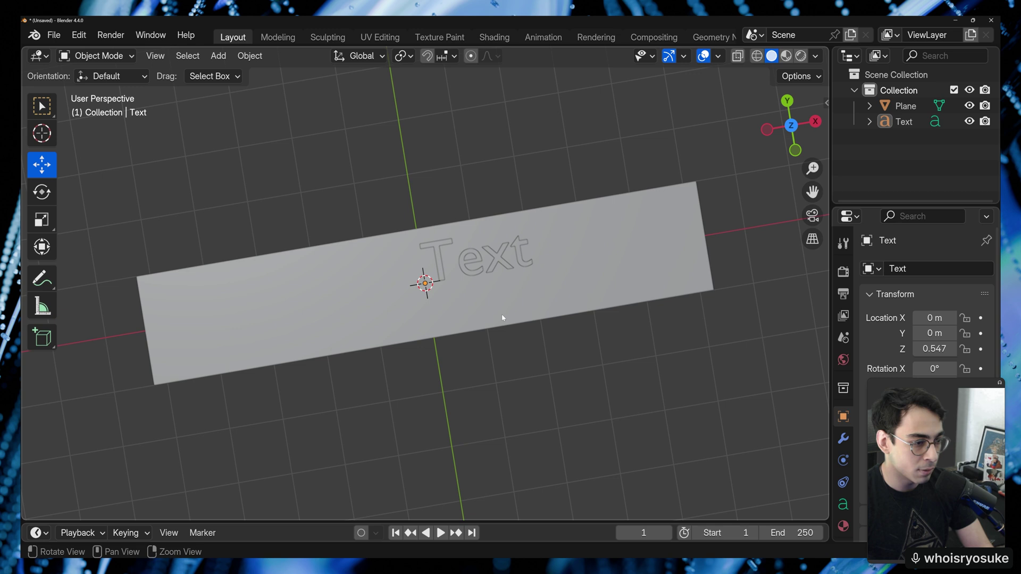
Step: Try to centre the text object over the plane by moving it along negative X
left_click(514, 256)
key("g")
key("x")
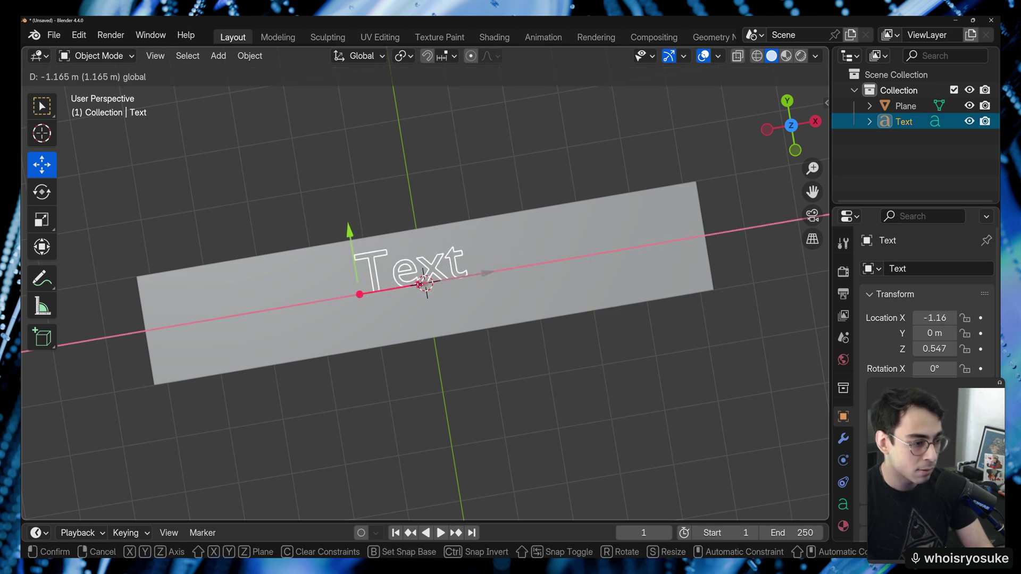
left_click(453, 257)
key("ctrl+z")
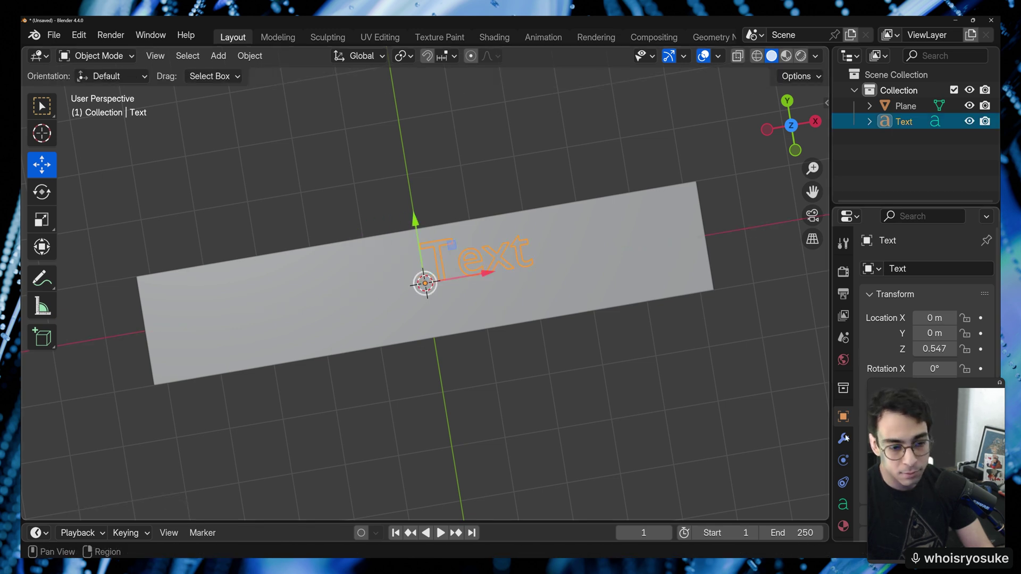
Step: Set the text's paragraph alignment to Center horizontally and Middle vertically, and deselect it
left_click(843, 504)
scroll(936, 319, "down", 8)
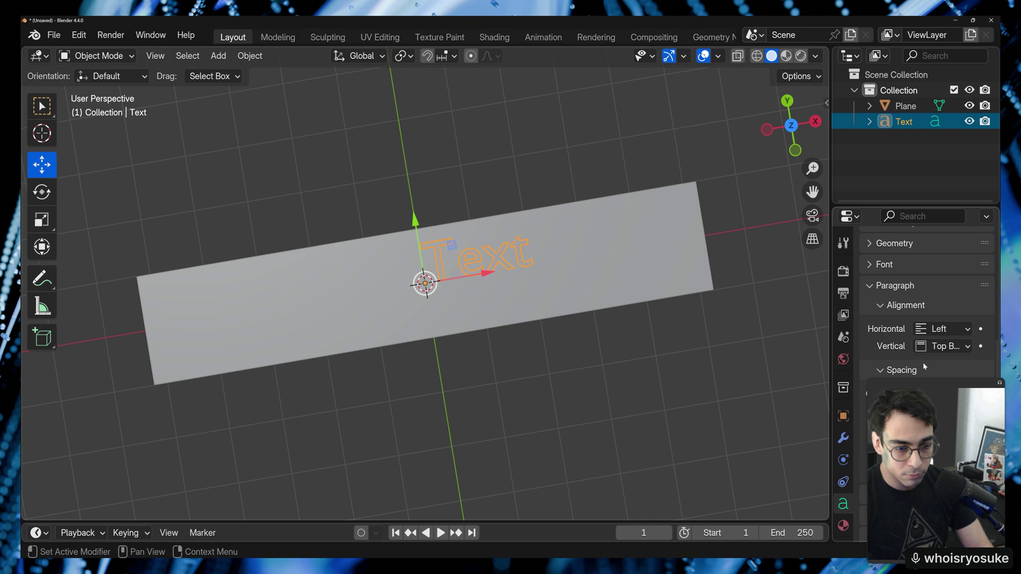
left_click(939, 329)
left_click(939, 364)
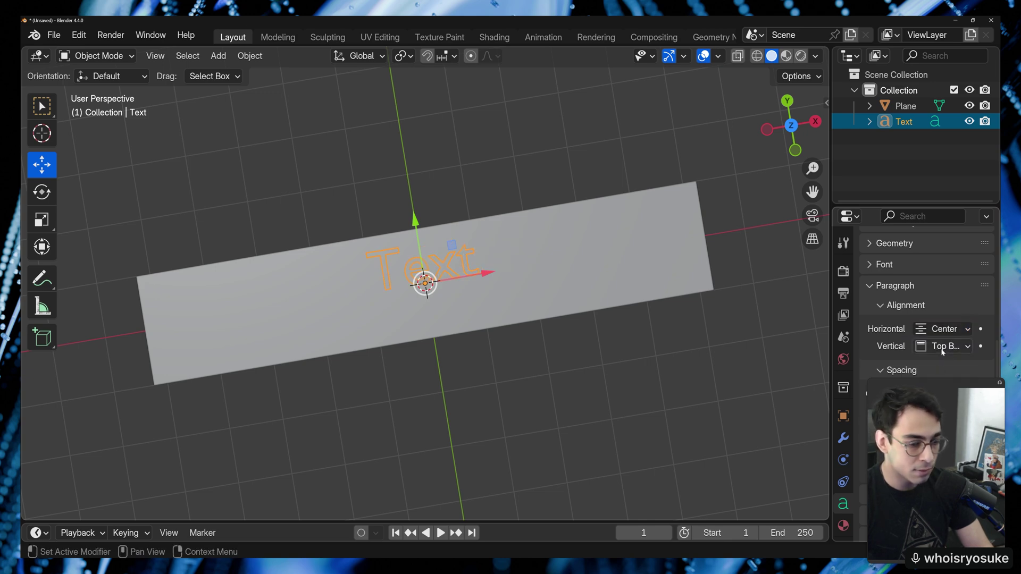
left_click(941, 346)
left_click(920, 380)
left_click(485, 160)
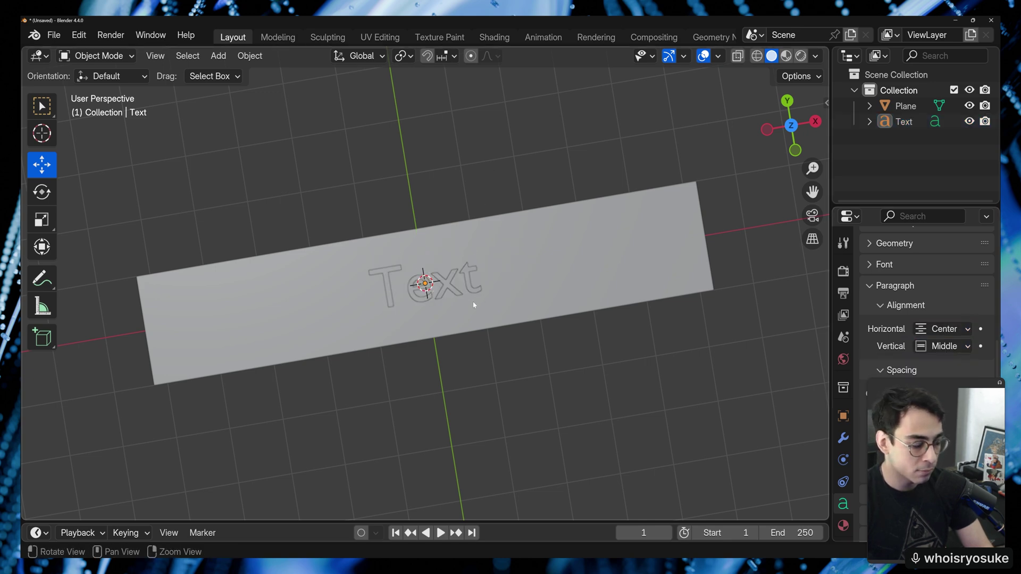
Step: In top orthographic view, select the text object and examine its Font and Paragraph settings, including the font's Transform options
key("KP_7")
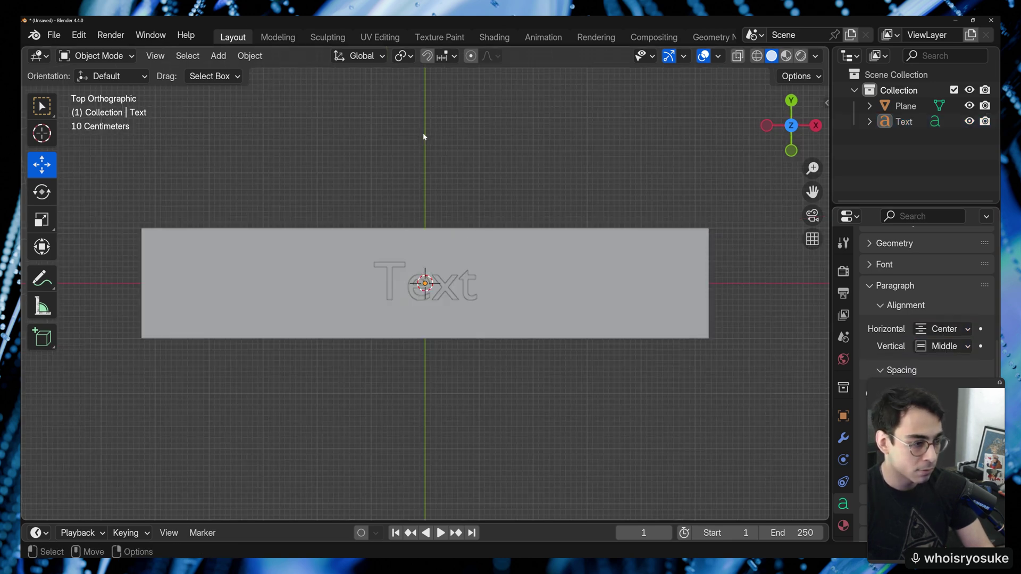
left_click(464, 291)
left_click(465, 291)
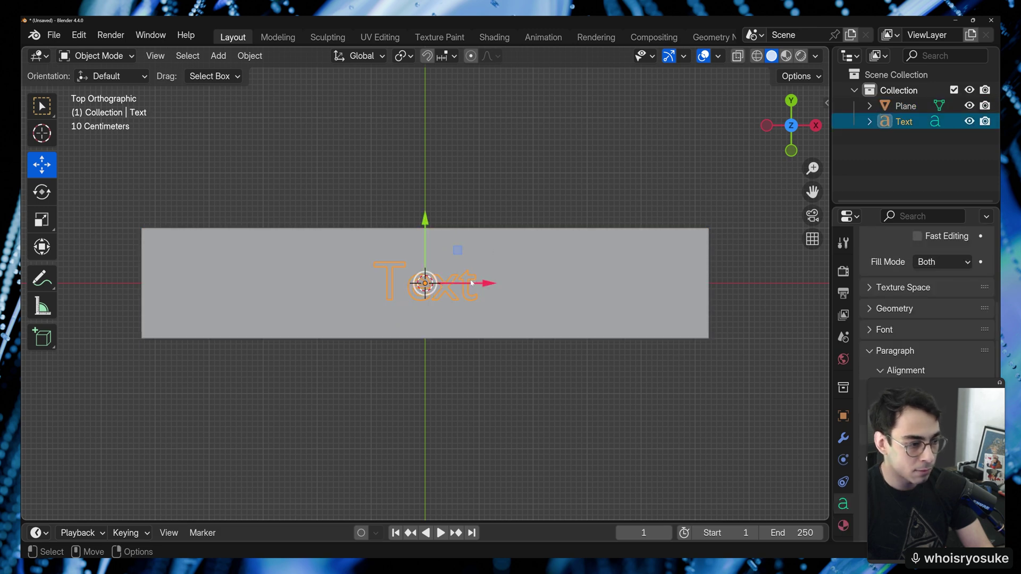
scroll(970, 353, "down", 3)
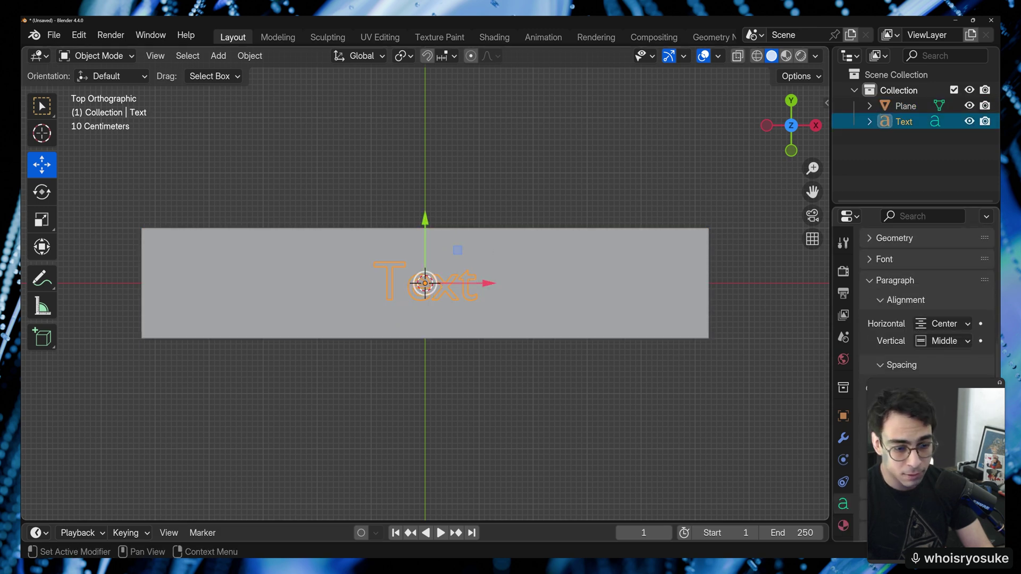
scroll(876, 355, "up", 4)
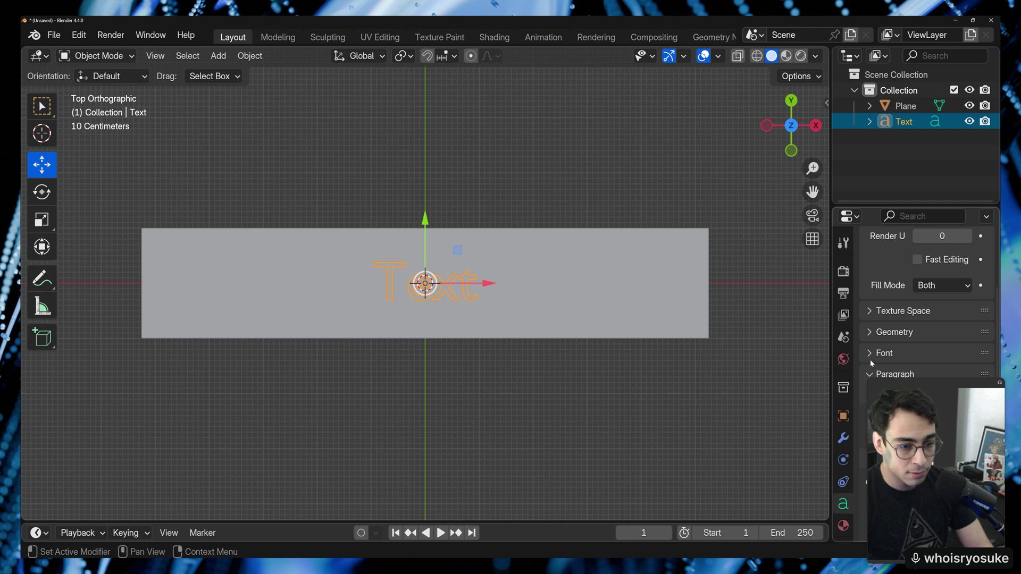
left_click(873, 355)
scroll(904, 362, "down", 6)
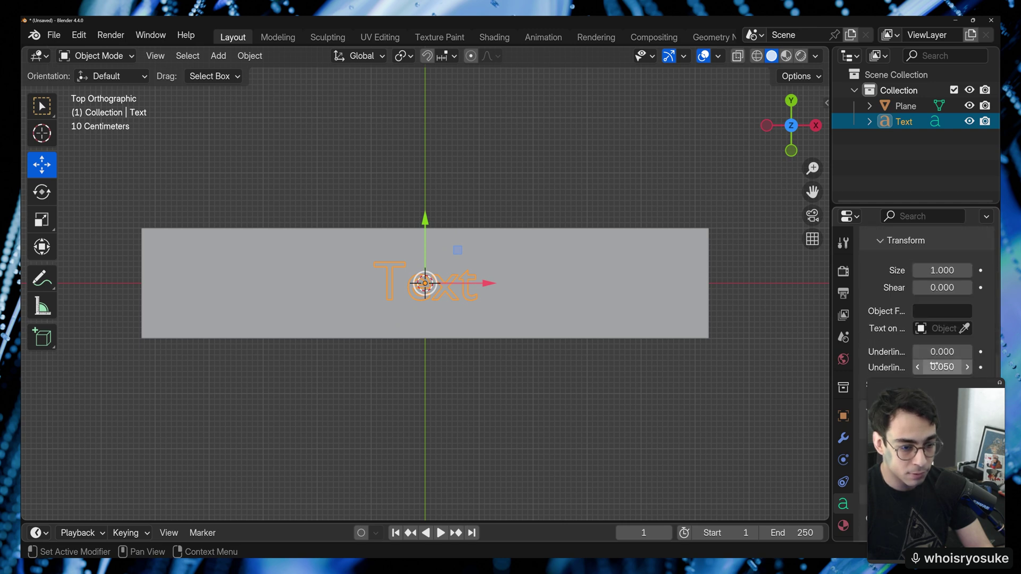
scroll(933, 366, "down", 2)
scroll(931, 370, "up", 4)
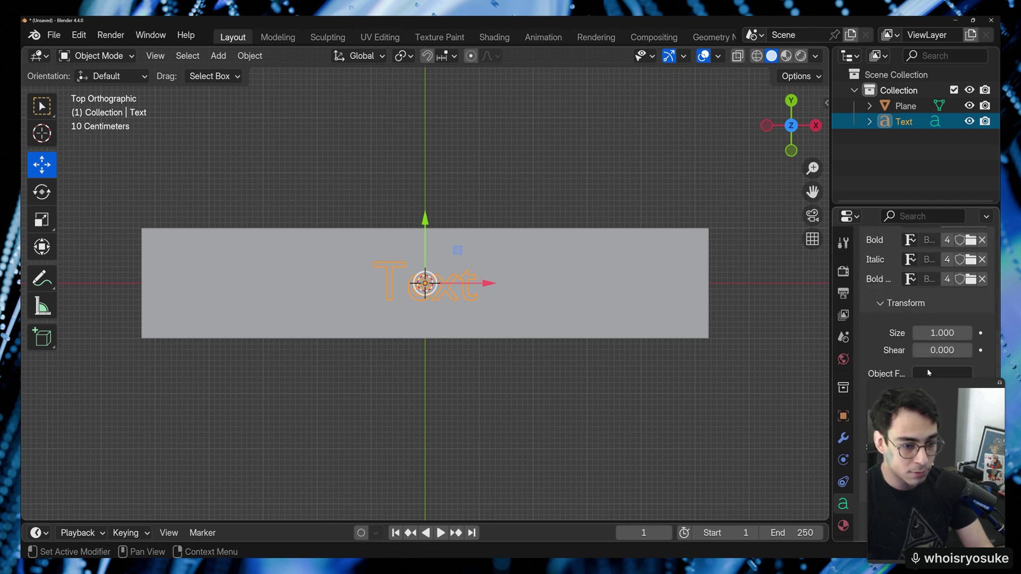
scroll(928, 319, "up", 4)
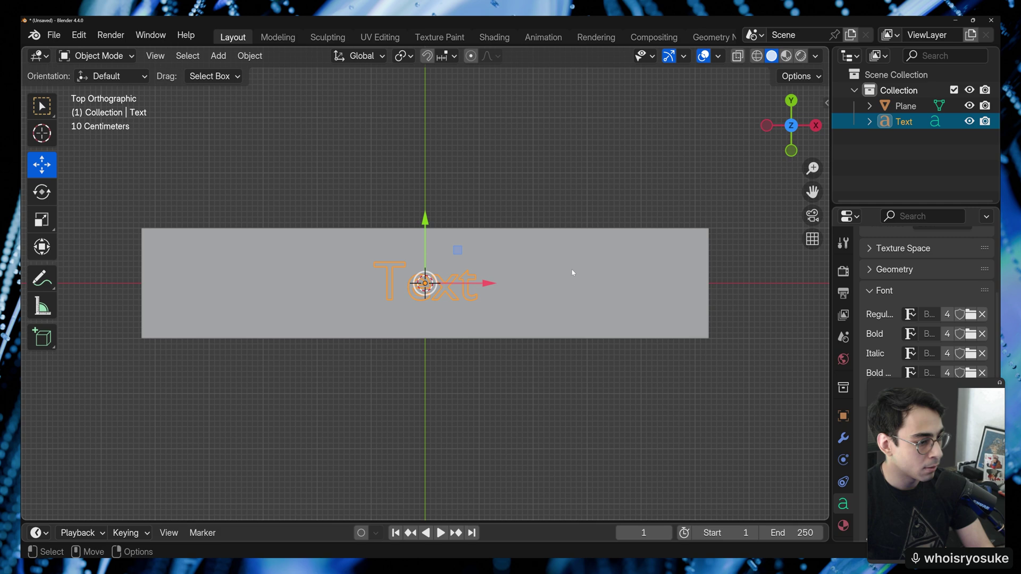
Step: Try to bevel all of the plane's vertices with the Bevel tool in Edit Mode
left_click(458, 205)
left_click(549, 254)
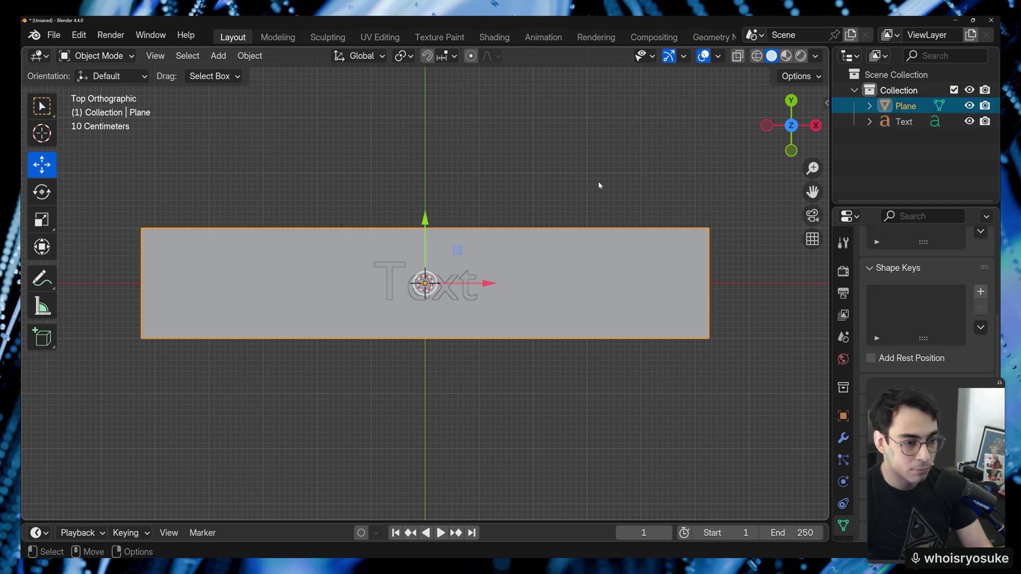
key("Tab")
key("a")
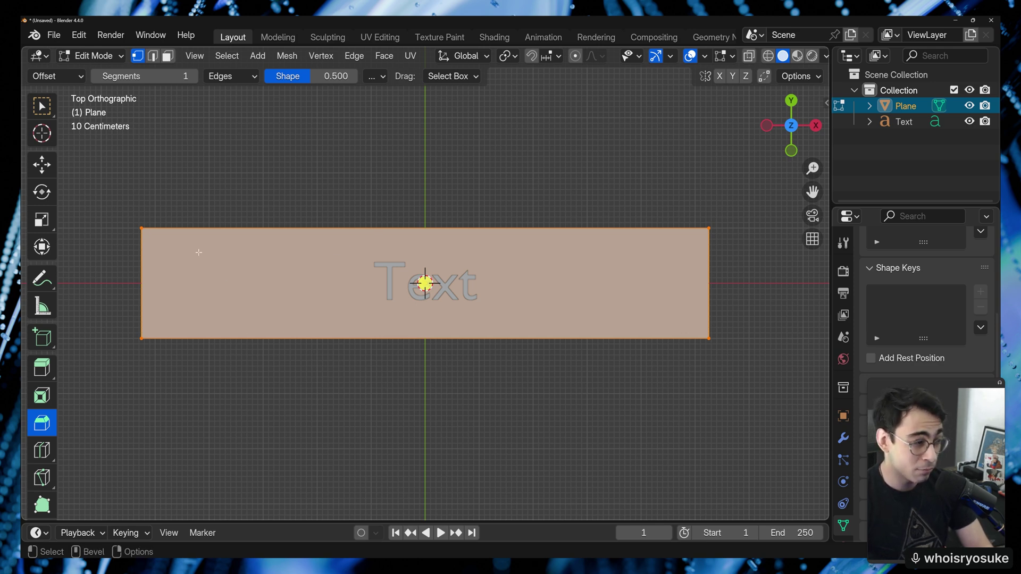
left_click(141, 227)
key("a")
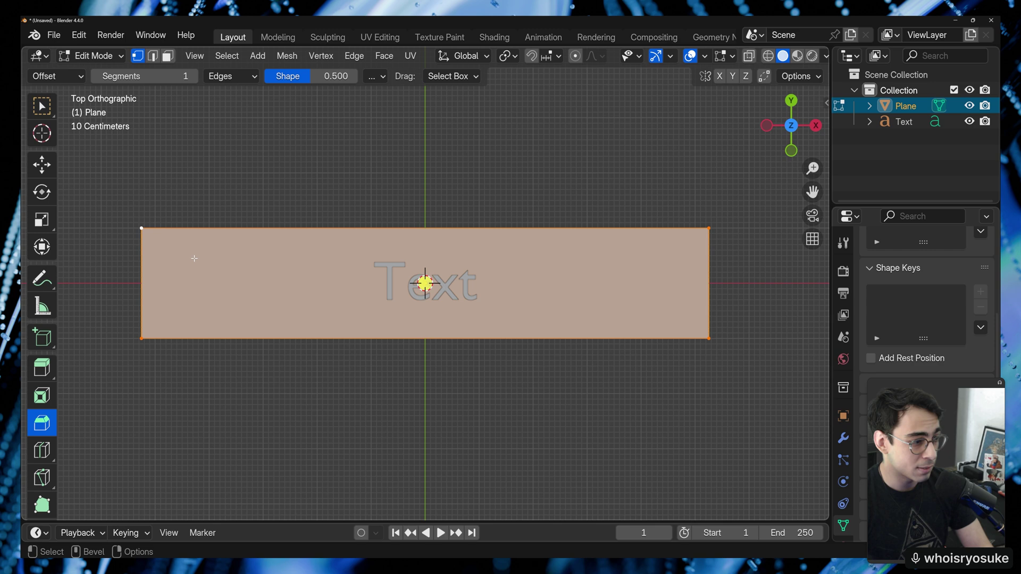
left_click_drag(417, 282, 448, 259)
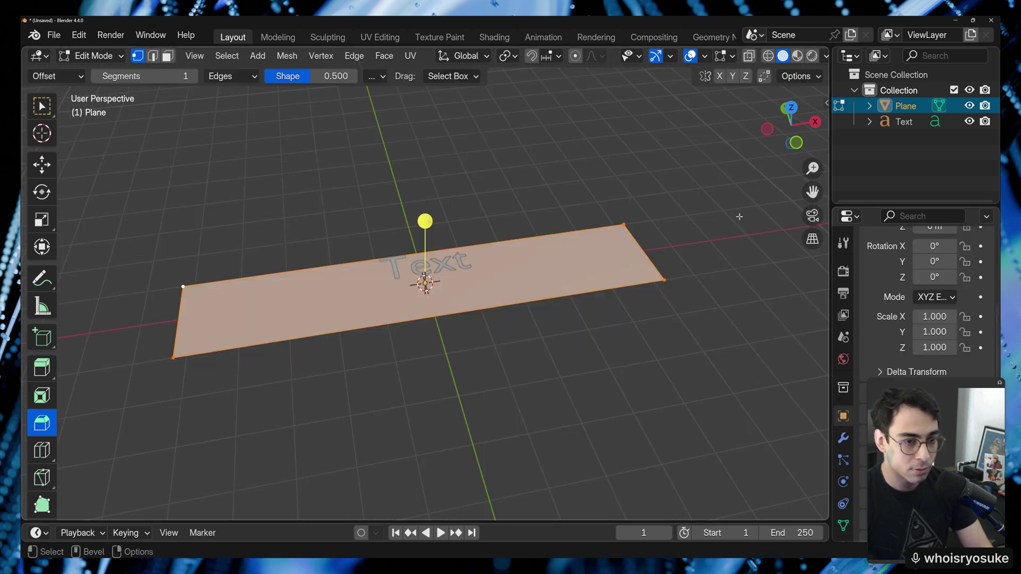
key("Tab")
left_click(747, 242)
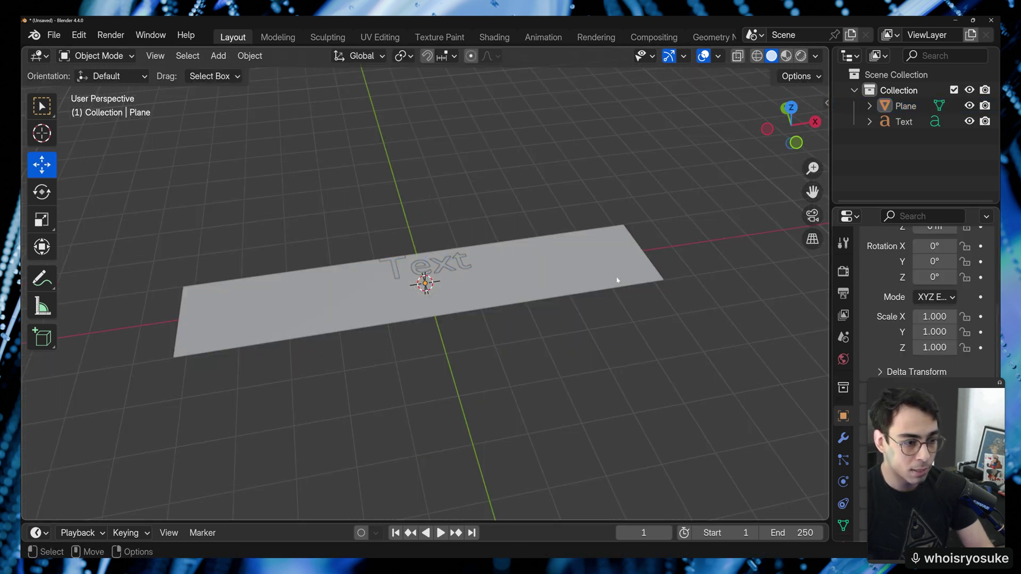
Step: Add a Bevel modifier to the plane and make it affect vertices
left_click(616, 278)
left_click(843, 438)
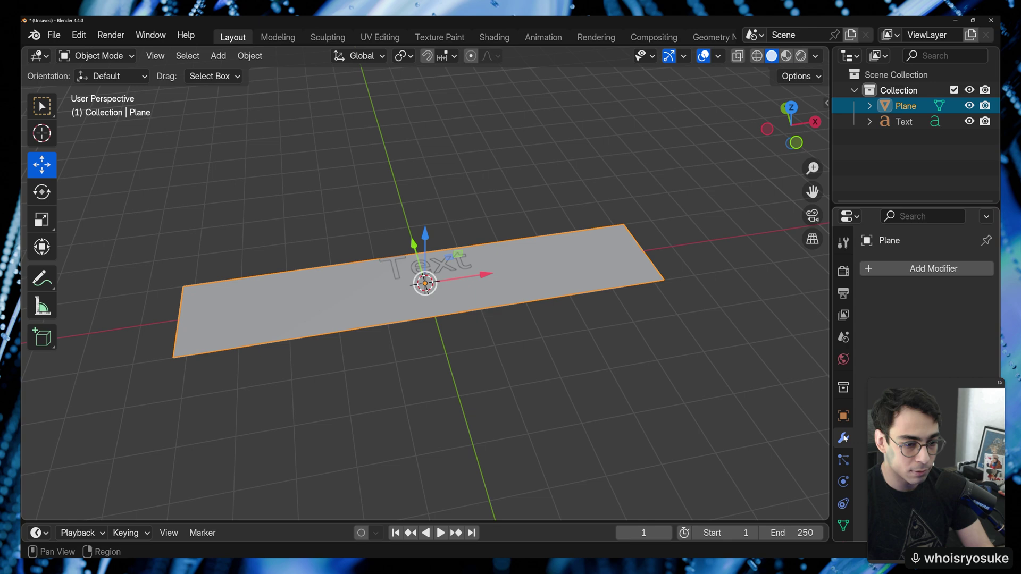
left_click(903, 269)
type("be")
key("Return")
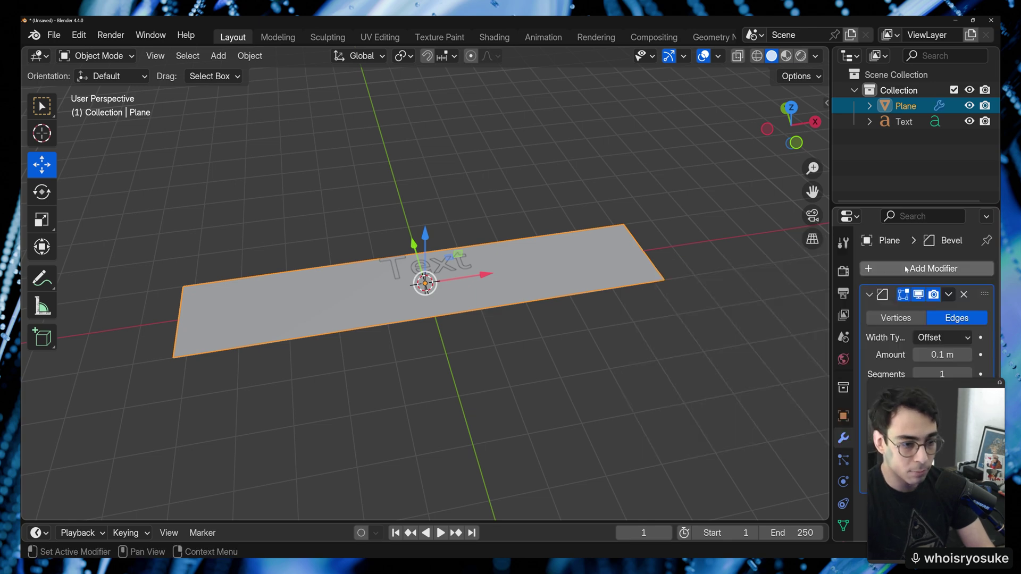
left_click(908, 319)
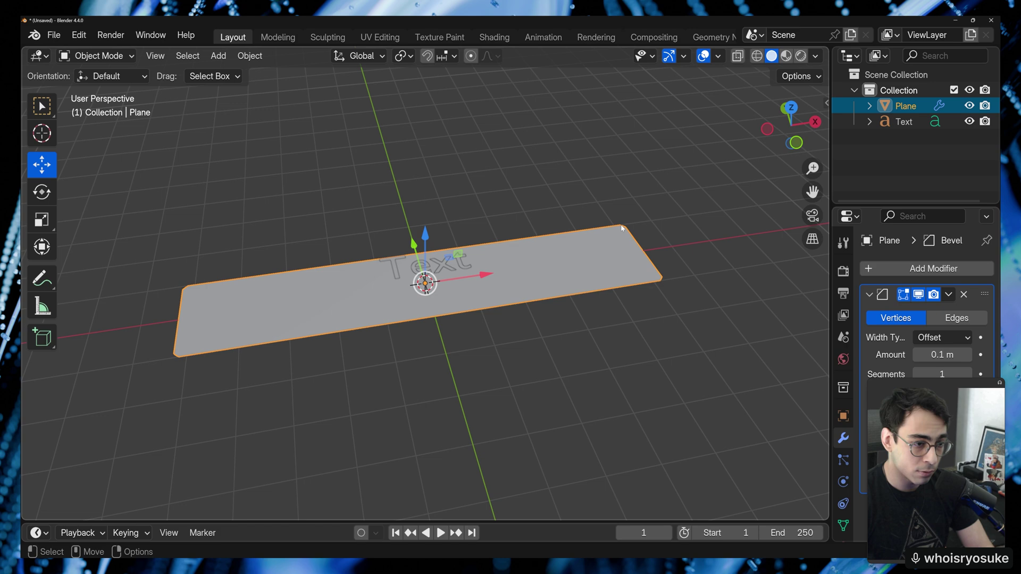
Step: Set the Bevel modifier's amount to 0.277 m, checking the plane's corners from the top
key("grave")
left_click(604, 141)
scroll(663, 251, "up", 2)
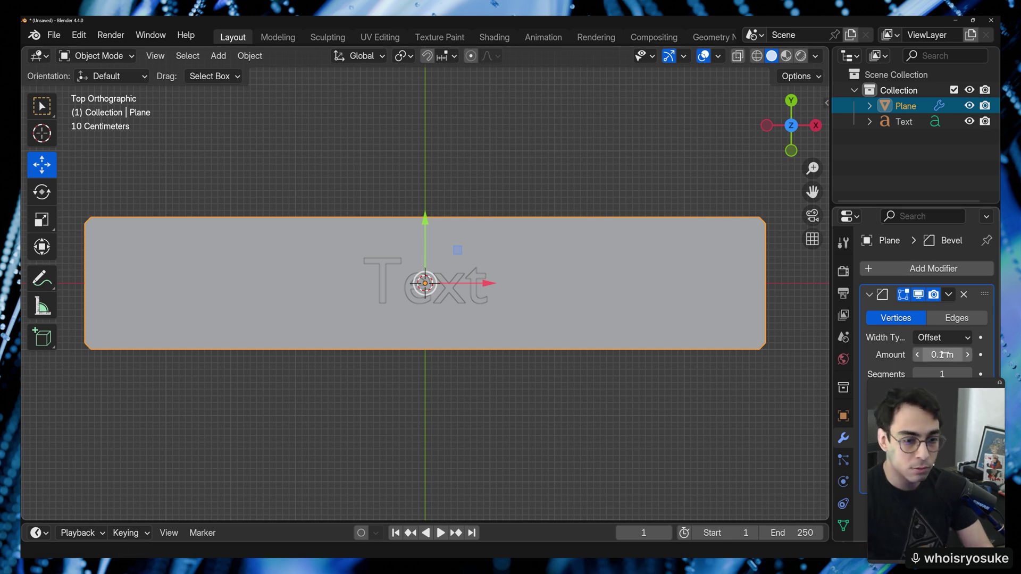
left_click(898, 352)
left_click_drag(931, 354, 937, 354)
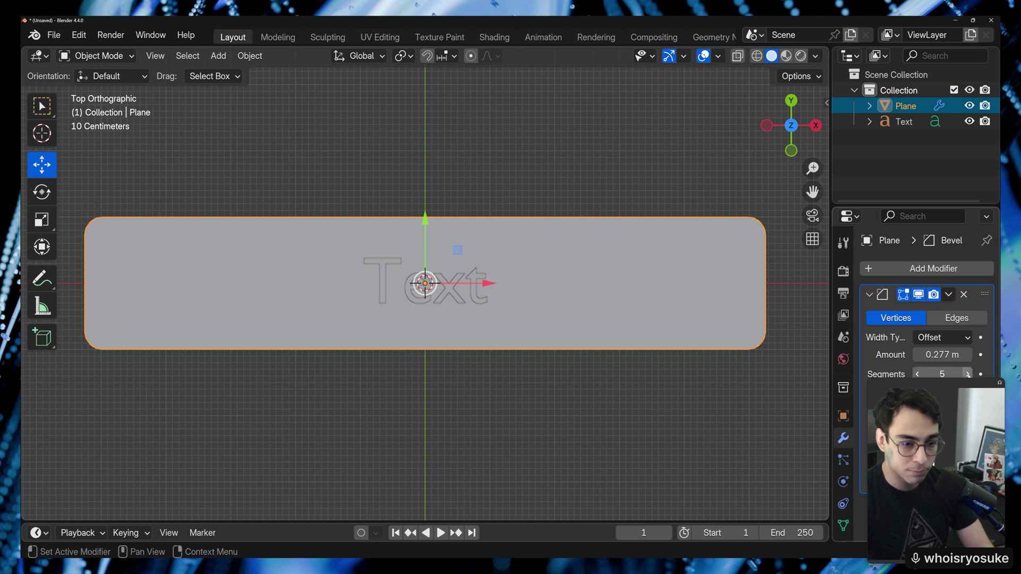
Step: Try different segment counts for the plane's bevel and set Segments to 16
left_click_drag(942, 374, 915, 374)
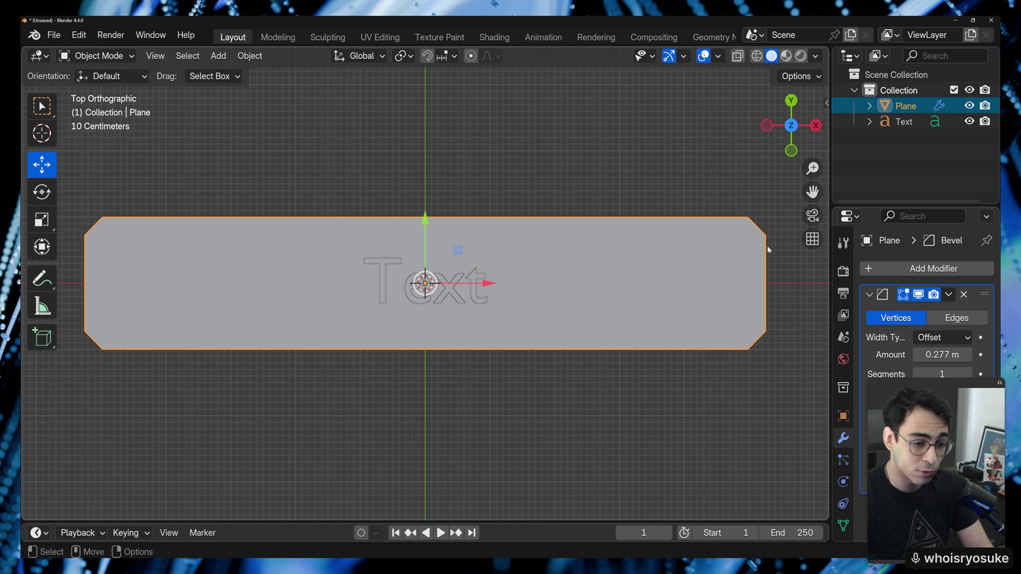
left_click_drag(967, 374, 994, 374)
left_click(942, 374)
type("1")
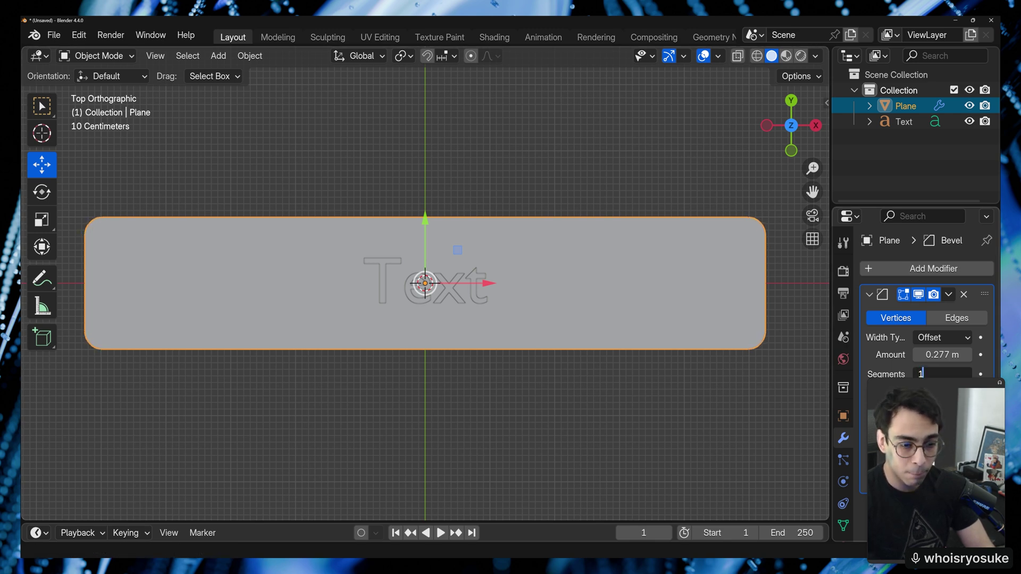
type("6")
key("Return")
Step: Try 32 segments in the plane's Bevel modifier
left_click(941, 374)
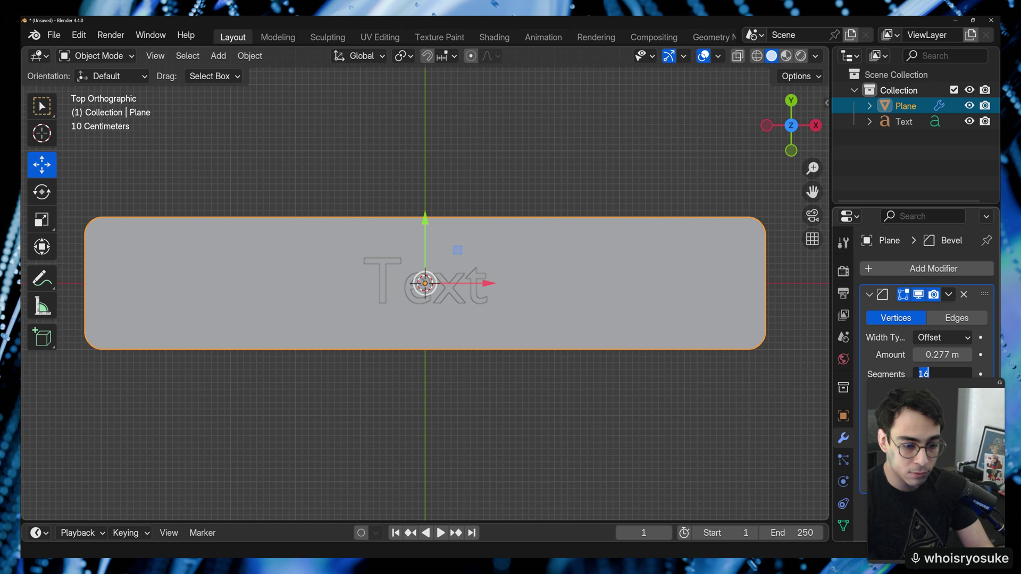
type("32")
key("Return")
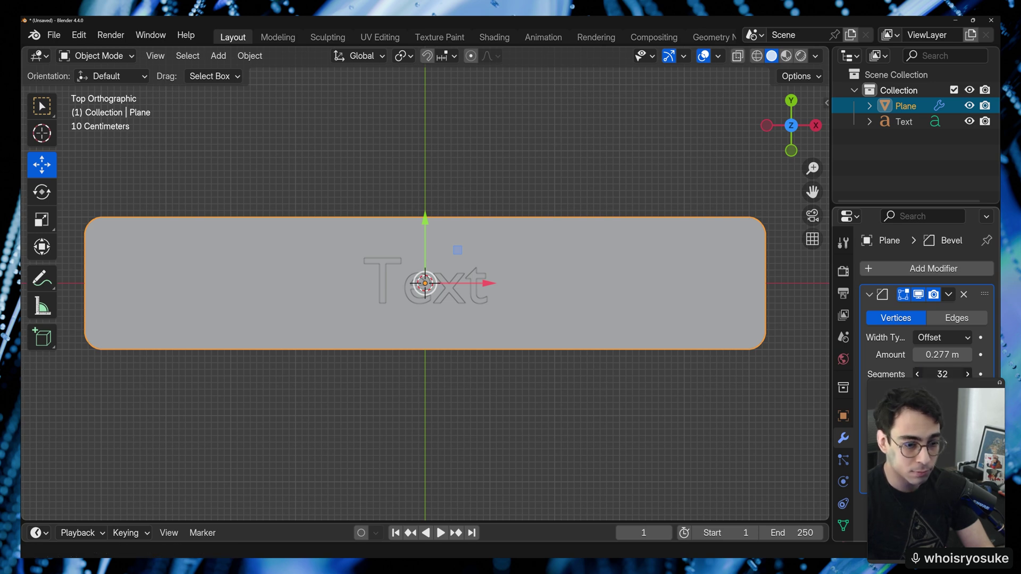
Step: Deselect the plane and examine its rounded corners up close and the whole composition in perspective
left_click(745, 191)
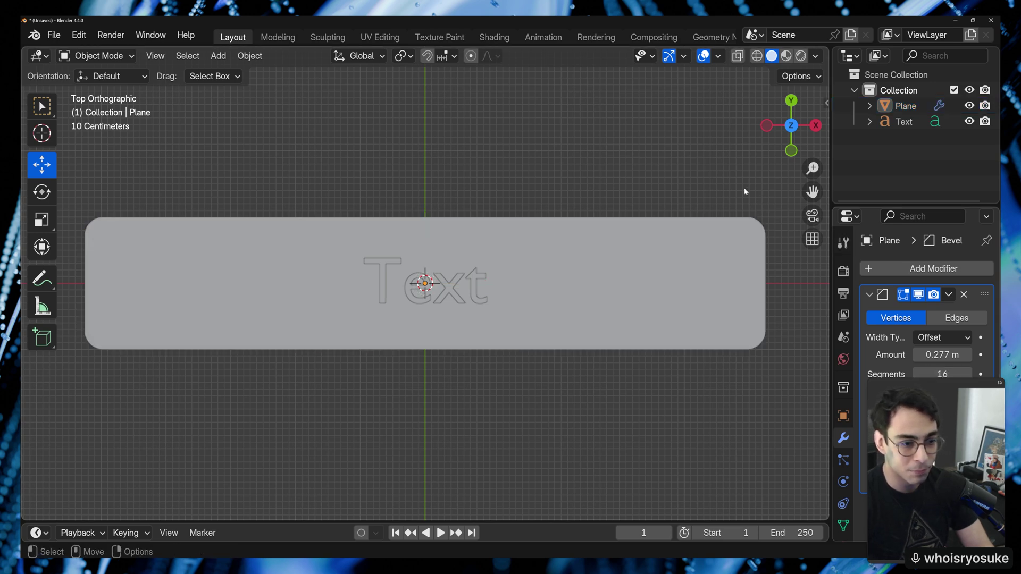
middle_click_drag(683, 204, 562, 191, "shift")
scroll(626, 212, "up", 1)
scroll(626, 213, "up", 4)
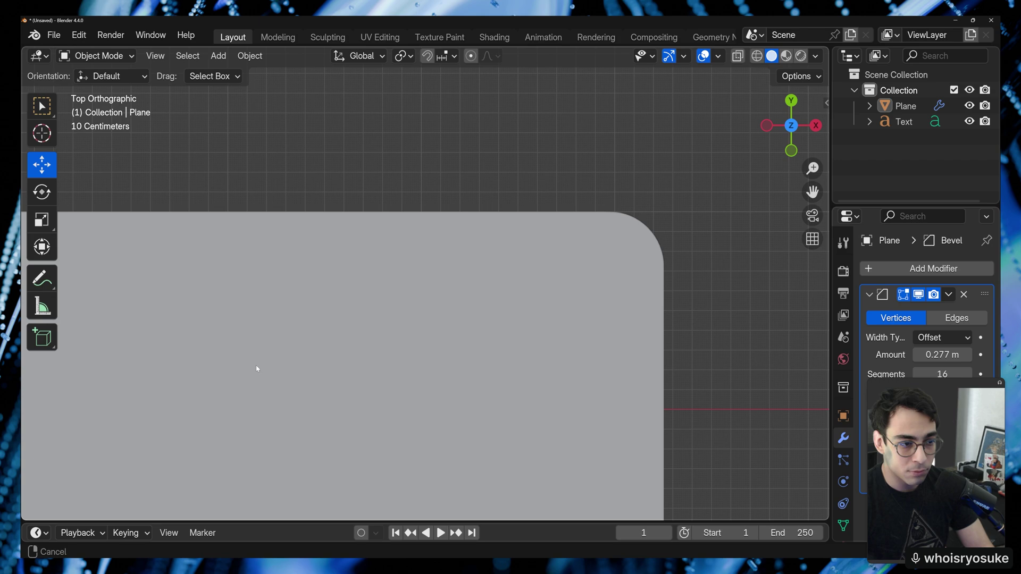
scroll(334, 323, "down", 1)
scroll(334, 323, "down", 9)
middle_click_drag(278, 357, 512, 352, "shift")
middle_click_drag(596, 332, 509, 338, "shift")
scroll(538, 340, "up", 3)
scroll(540, 340, "down", 2)
middle_click_drag(595, 352, 585, 324, "alt")
left_click_drag(525, 338, 569, 265, "alt")
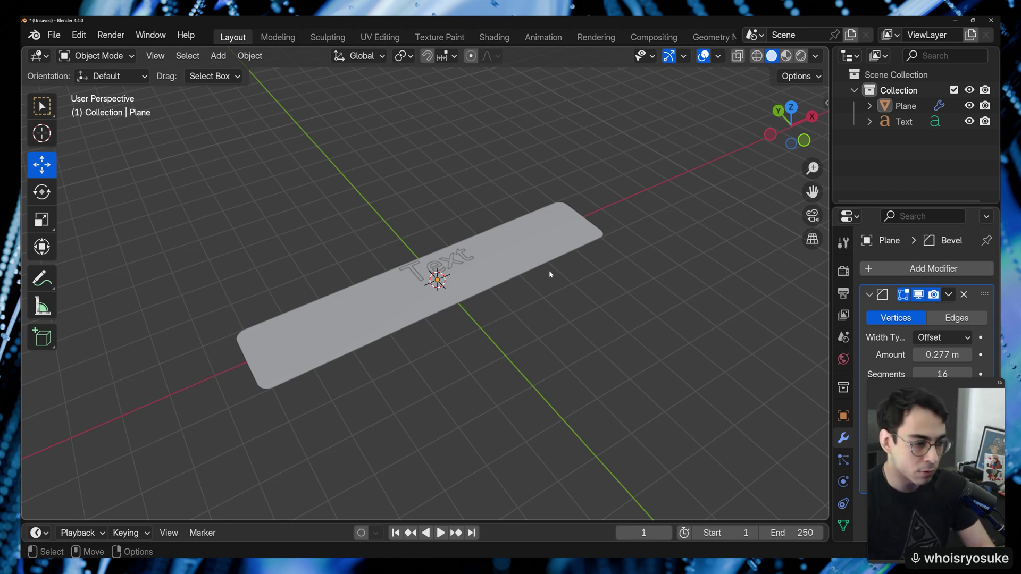
middle_click_drag(566, 307, 528, 311)
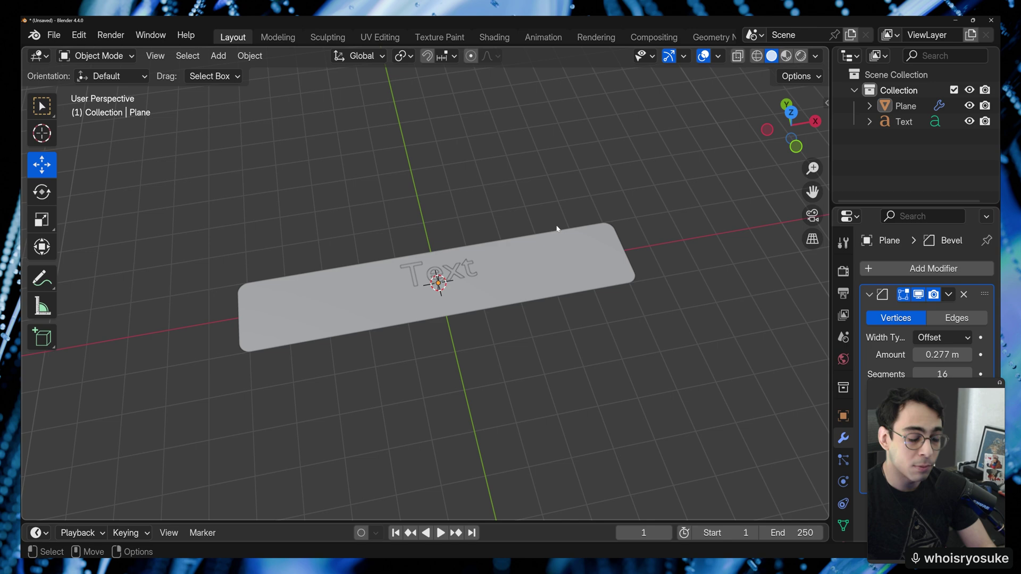
Step: Select the plane in top orthographic view, enlarge the timeline, preview playback and return to frame 0
left_click(548, 292)
key("KP_7")
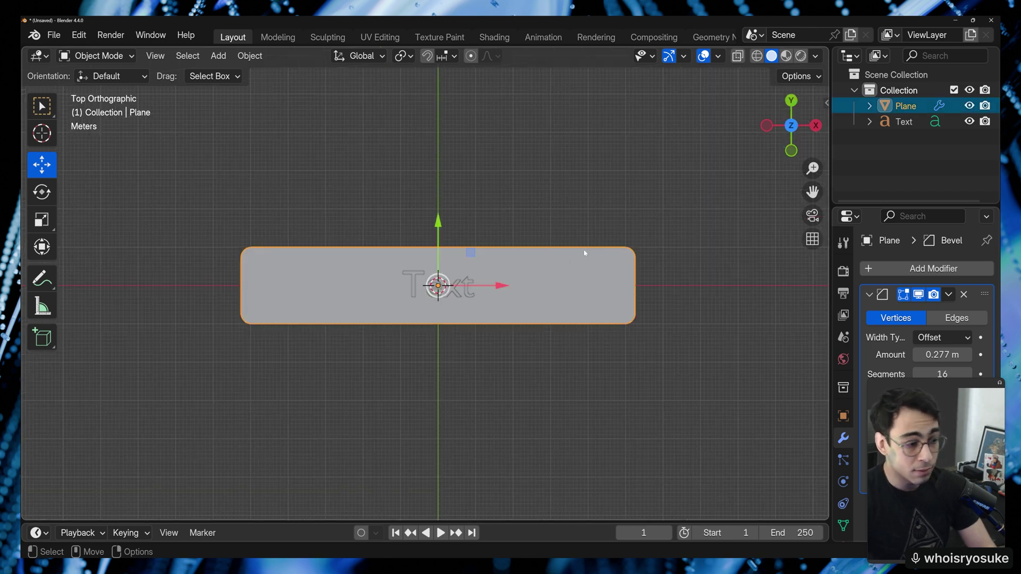
left_click_drag(520, 524, 510, 425)
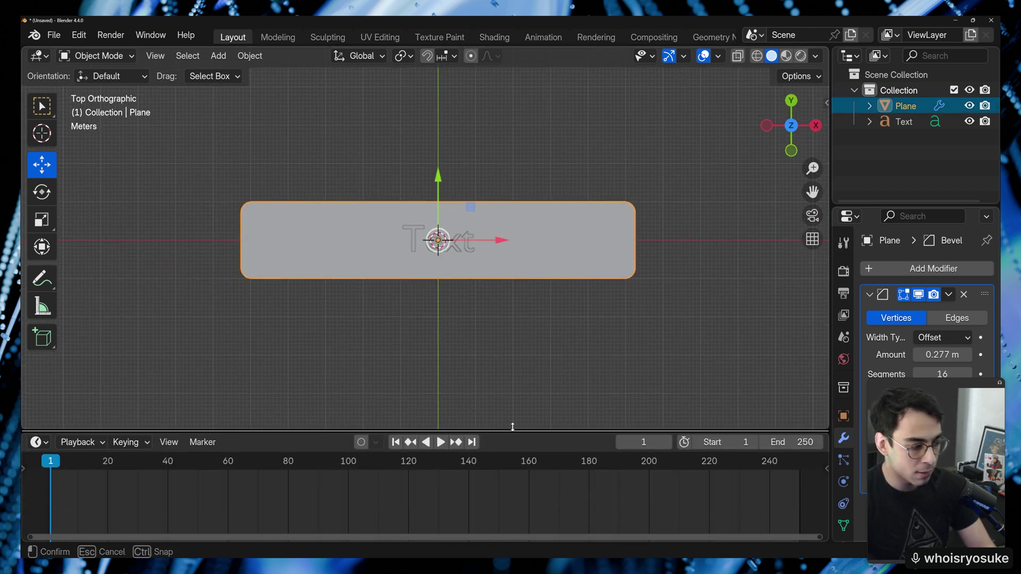
key("space")
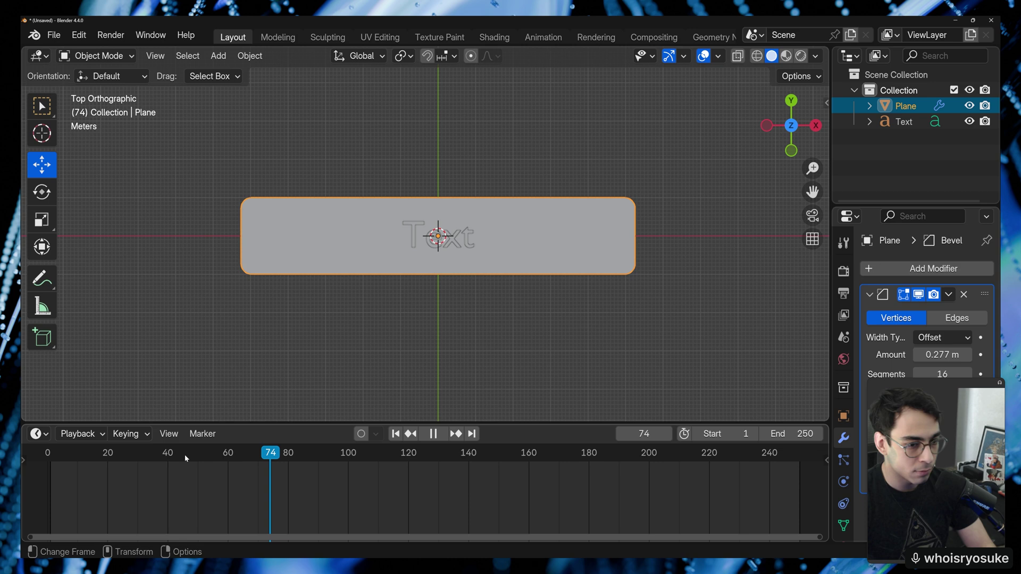
key("Escape")
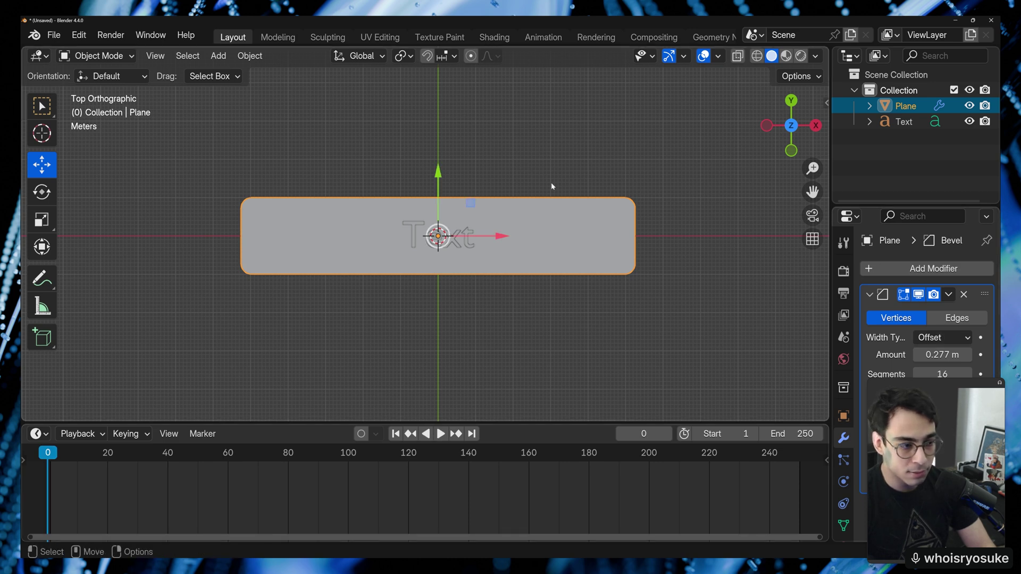
Step: Turn on auto keying and insert location keyframes for the text object at frame 0
left_click(456, 240)
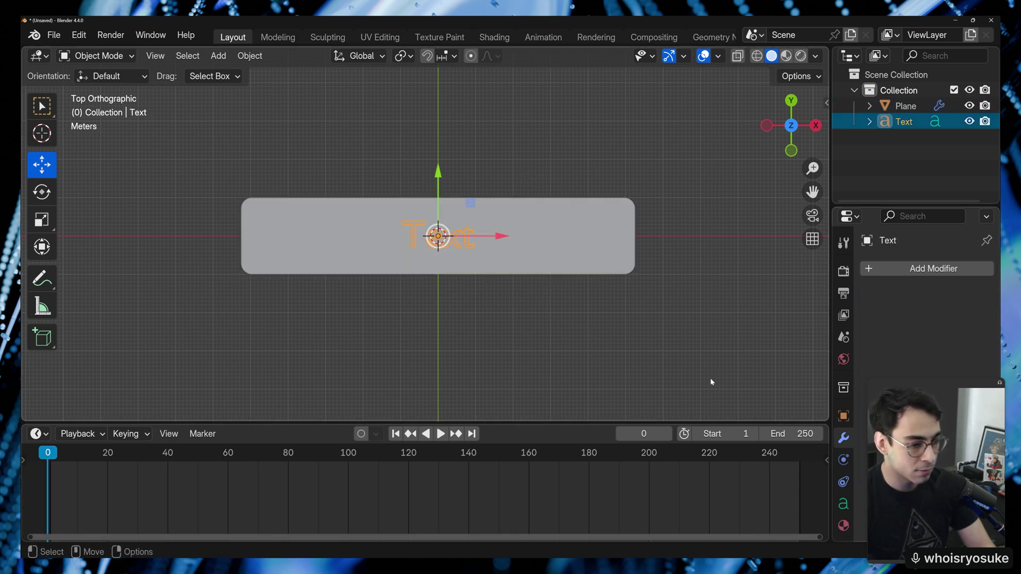
left_click(842, 417)
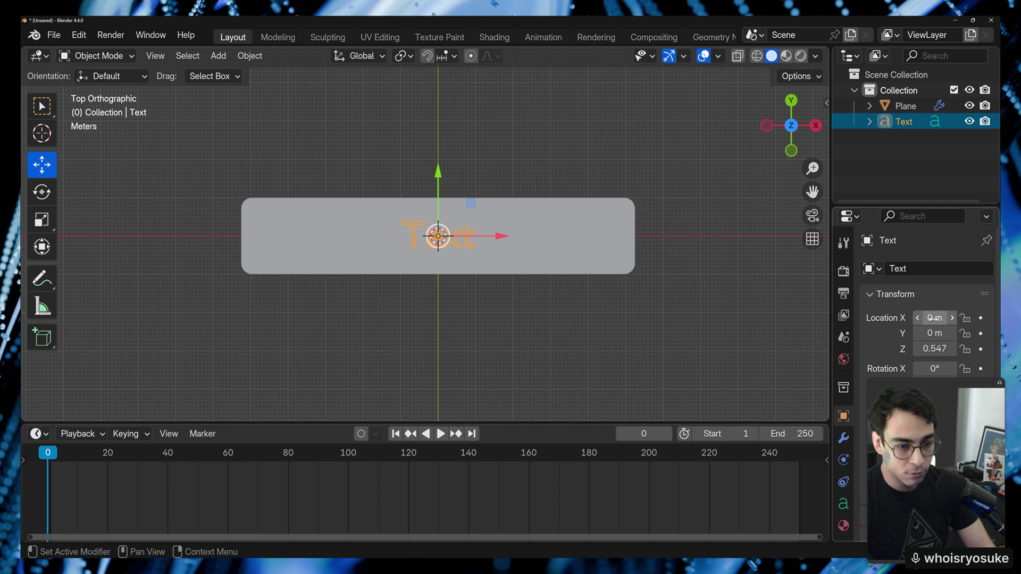
left_click_drag(831, 301, 757, 301)
right_click(916, 319)
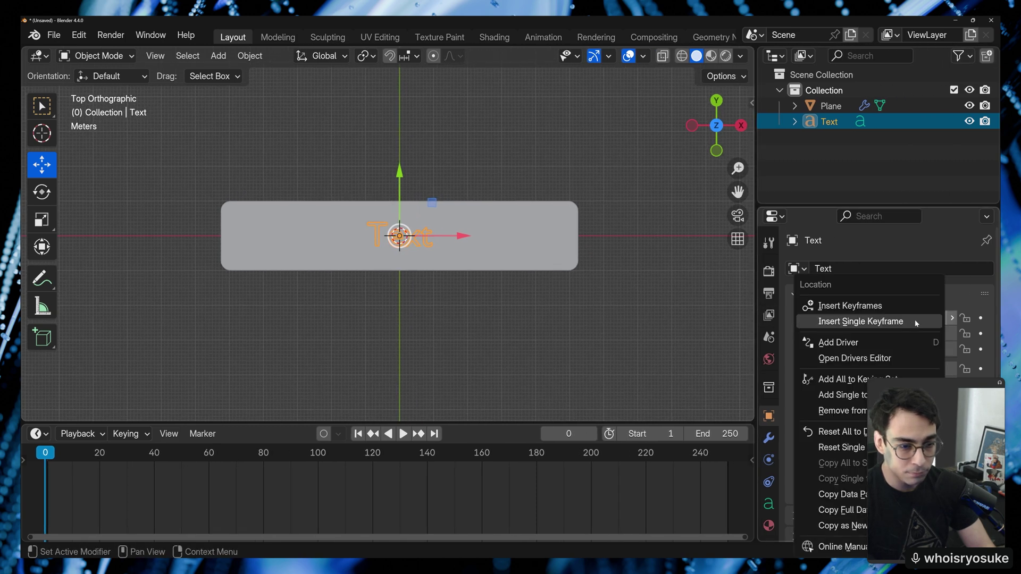
left_click(372, 361)
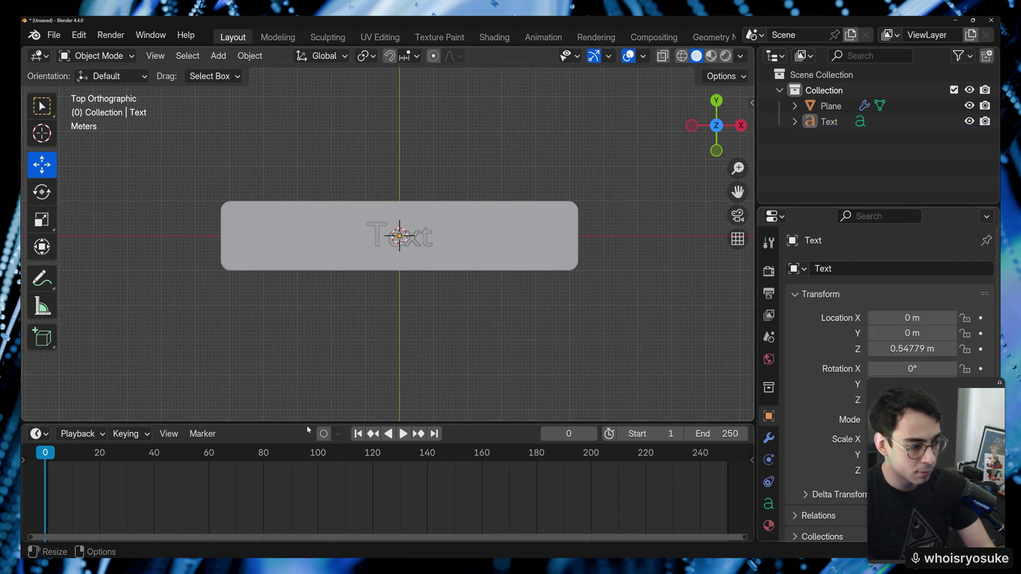
left_click(323, 434)
right_click(912, 318)
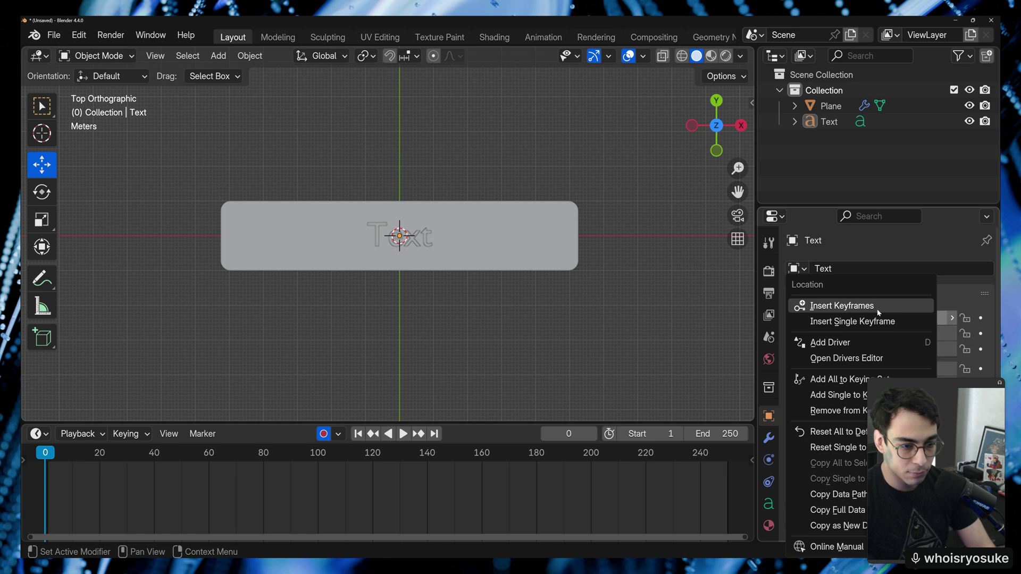
left_click(864, 304)
left_click(411, 238)
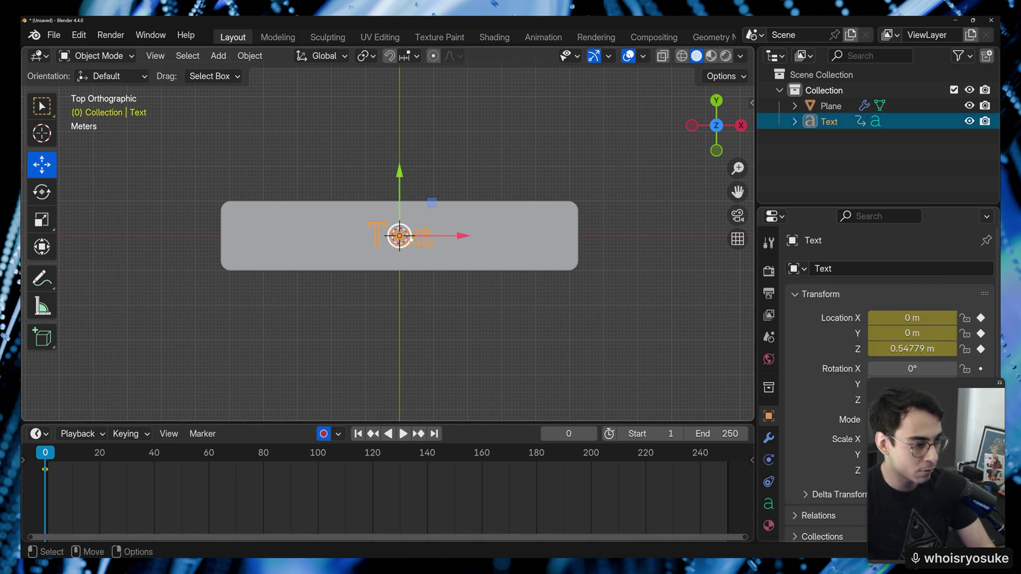
Step: Auto-key the text lower along Y at frame 60 and higher, at Y about 1.21 m, at frame 121
left_click(179, 454)
key("space")
key("space")
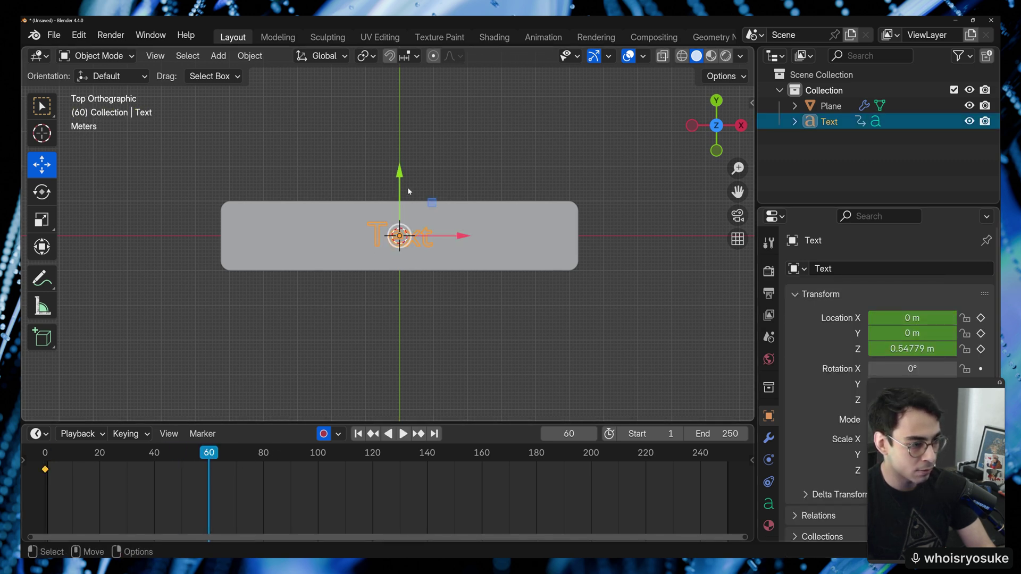
left_click_drag(407, 174, 408, 212)
left_click_drag(361, 454, 376, 455)
left_click_drag(404, 194, 404, 121)
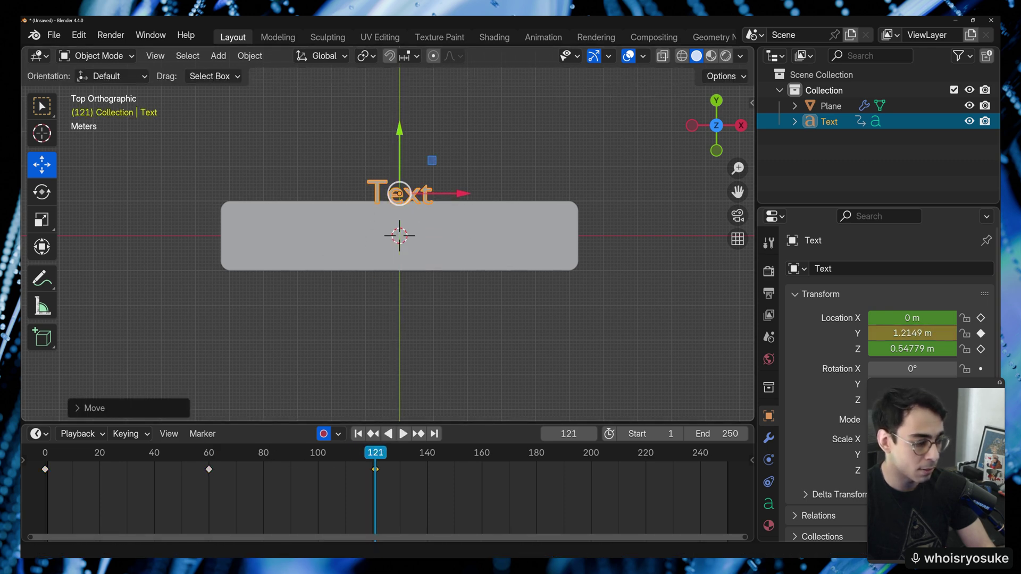
Step: Turn off auto keying, preview the text's animation from frame 0 and deselect the text
left_click(324, 433)
left_click_drag(372, 455, 45, 455)
key("space")
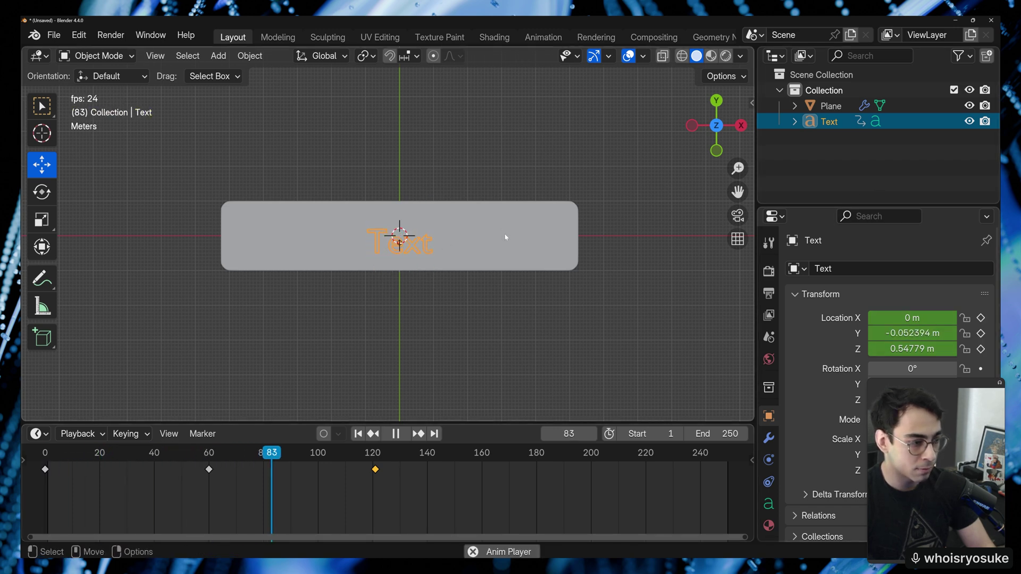
key("space")
key("alt+a")
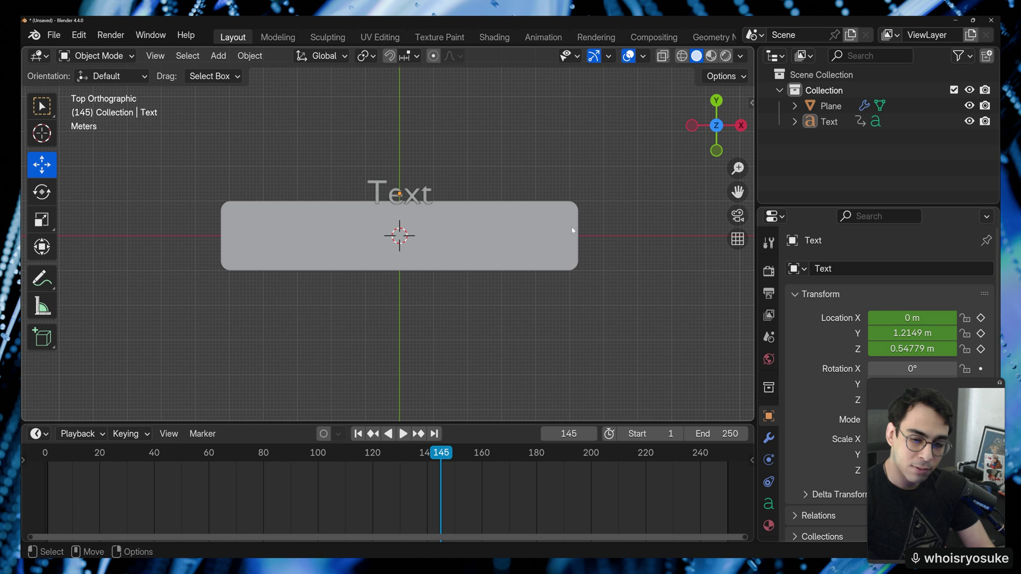
Step: Undo the text's movement and all of its location keyframes
key("ctrl+z")
key("ctrl+z")
key("ctrl+z")
key("ctrl+z")
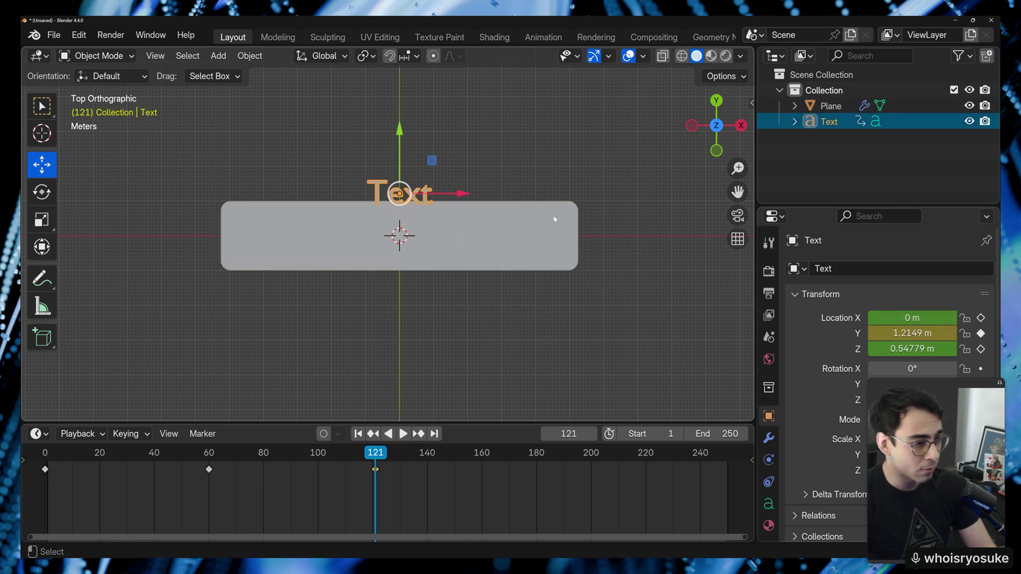
key("ctrl+z")
Step: Add an Arrows empty at the world origin
key("F3")
type("empty")
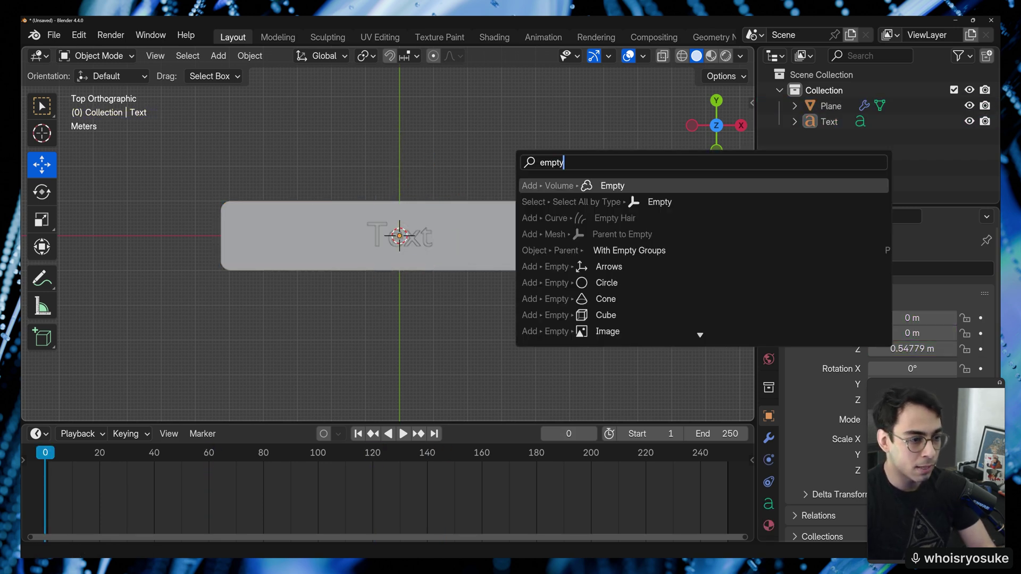
key("Down")
key("Down")
key("Down")
key("Down")
key("Down")
key("Return")
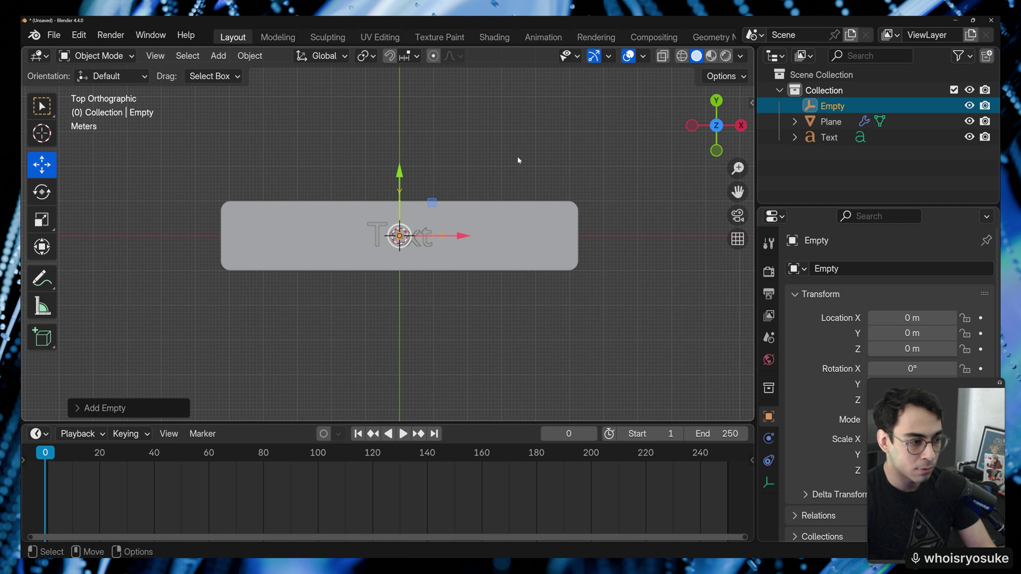
Step: Parent the plane and the text to the empty using the Object parent type, and deselect everything
left_click(830, 122)
left_click(828, 137, "shift")
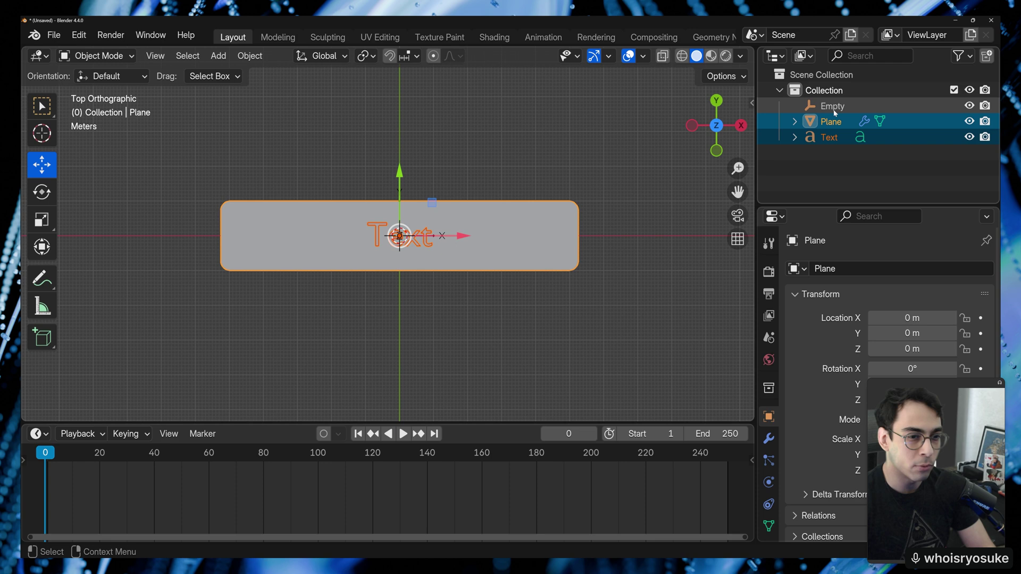
left_click(831, 106, "ctrl")
right_click(351, 229)
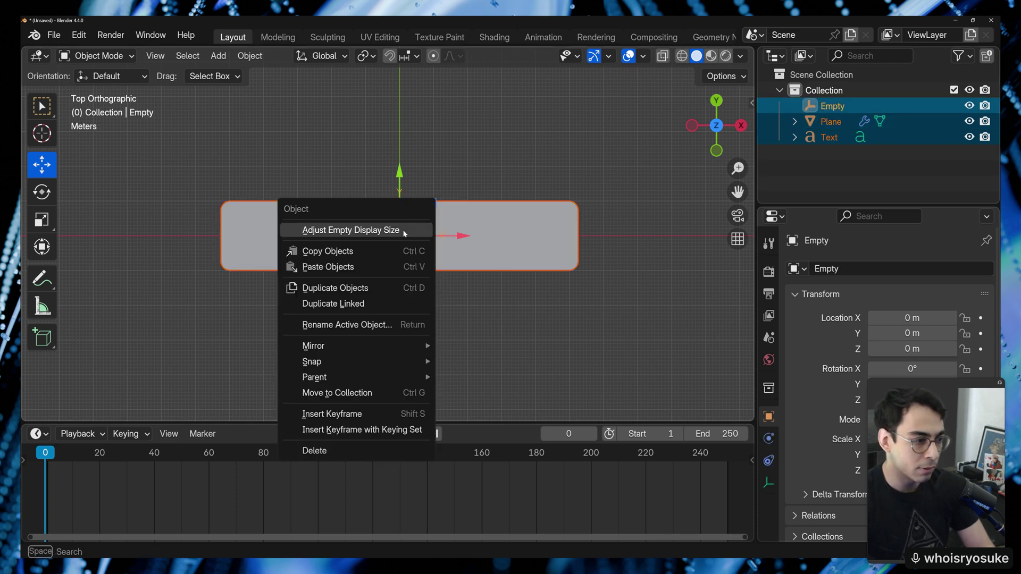
mouse_move(367, 377)
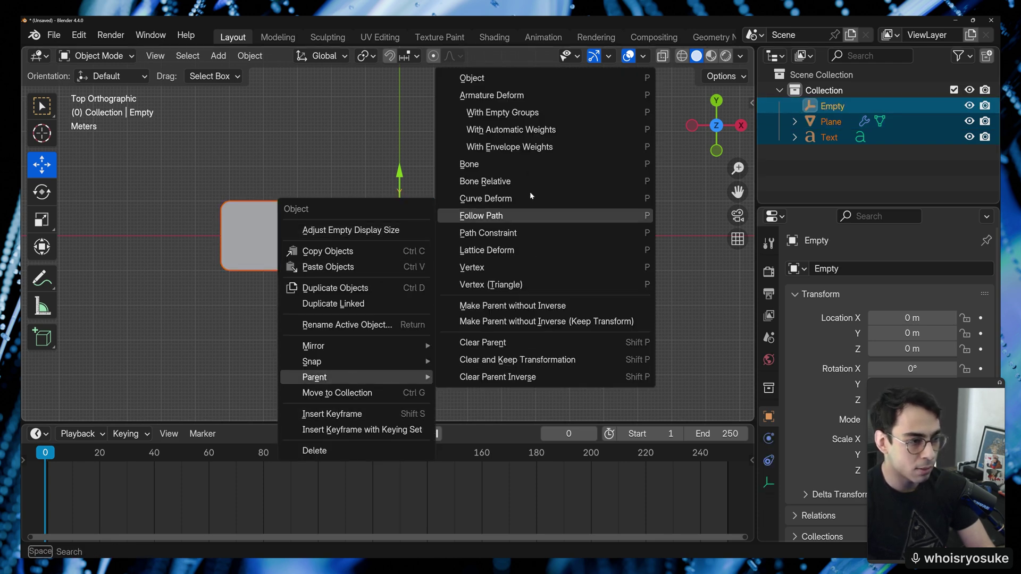
left_click(500, 80)
left_click(470, 166)
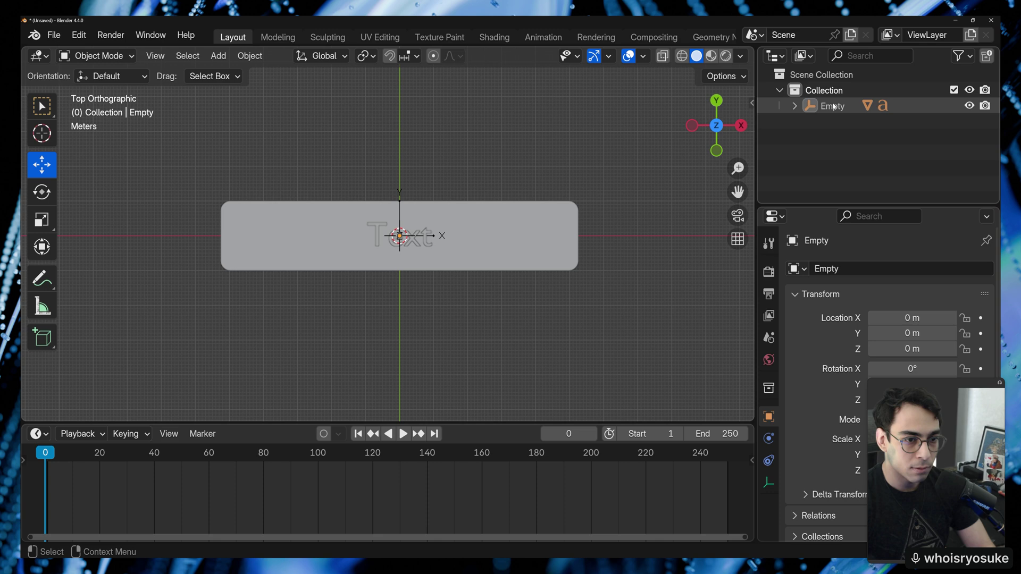
Step: Select the empty, try moving it together with its children and clear its location
left_click(911, 108)
left_click_drag(466, 240, 446, 264)
key("alt+g")
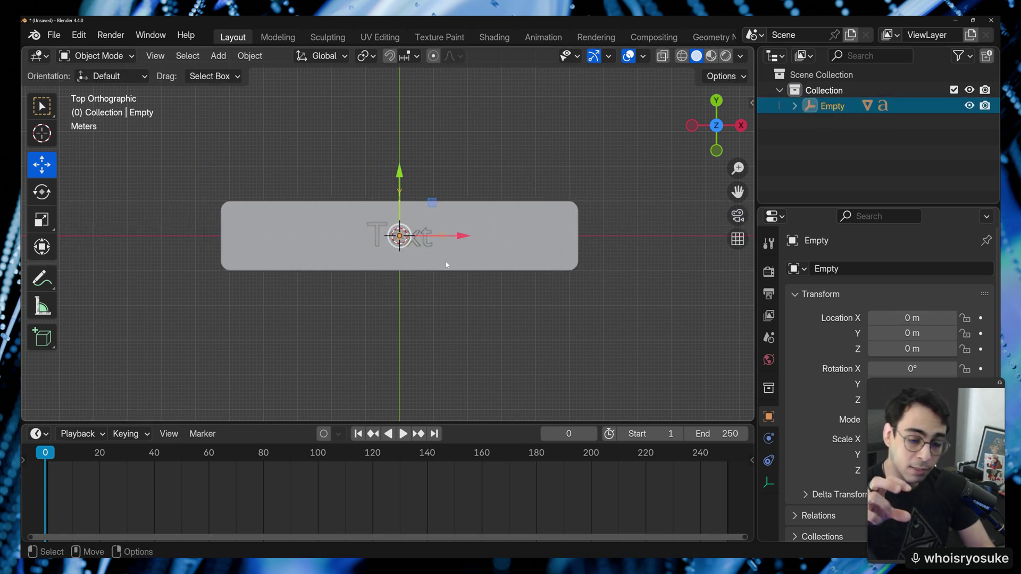
Step: Try scaling the empty together with its children, cancel the scaling and return to the Move tool
key("shift+space")
key("s")
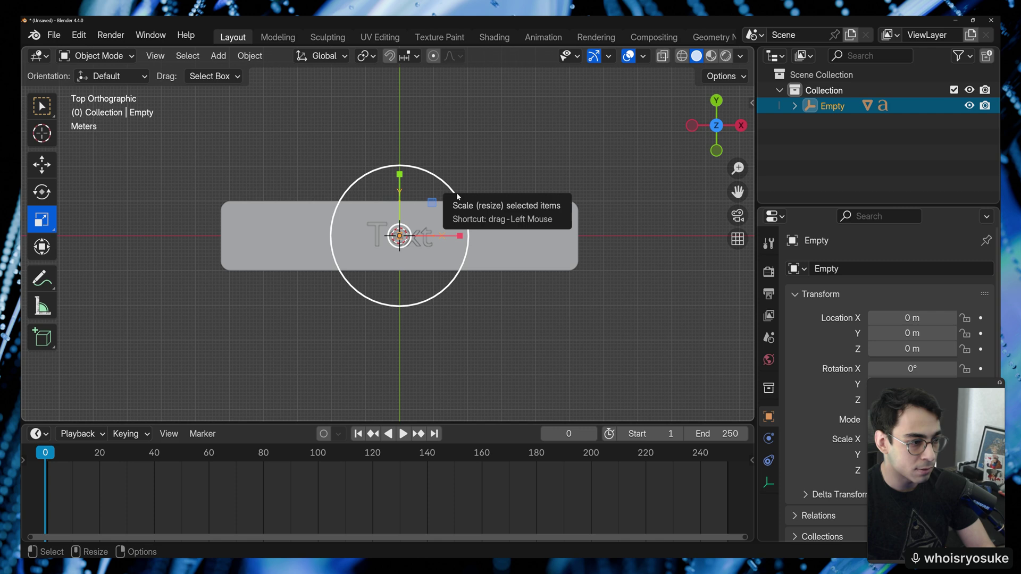
left_click_drag(456, 193, 541, 226)
right_click(464, 226)
key("shift+space")
key("g")
right_click(543, 225)
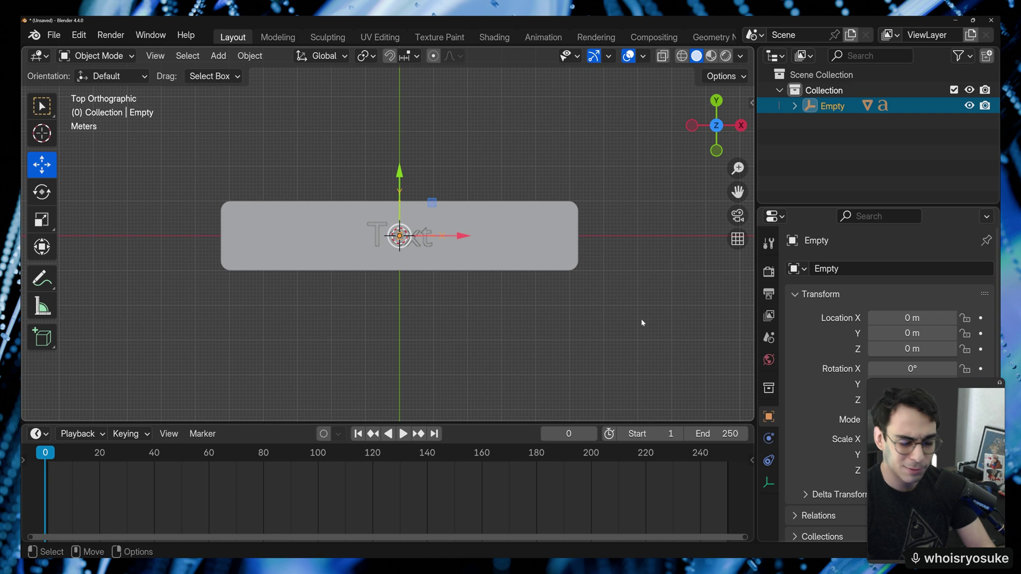
Step: Keyframe the empty's location at frame 0, and auto-key its Y at about 2.05 m on frame 80 and about -1.23 m on frame 117
right_click(907, 316)
left_click(907, 308)
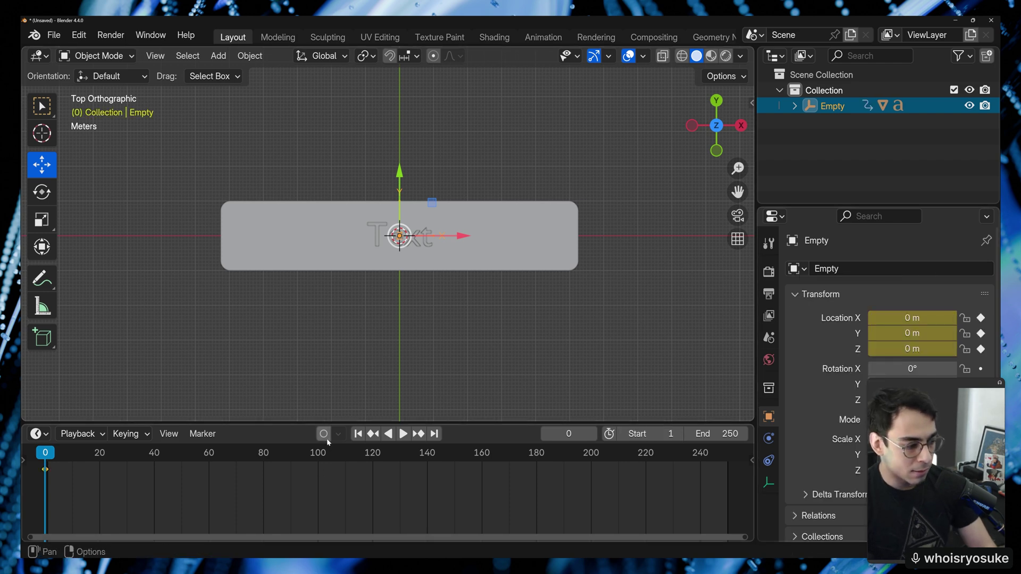
left_click_drag(209, 458, 242, 457)
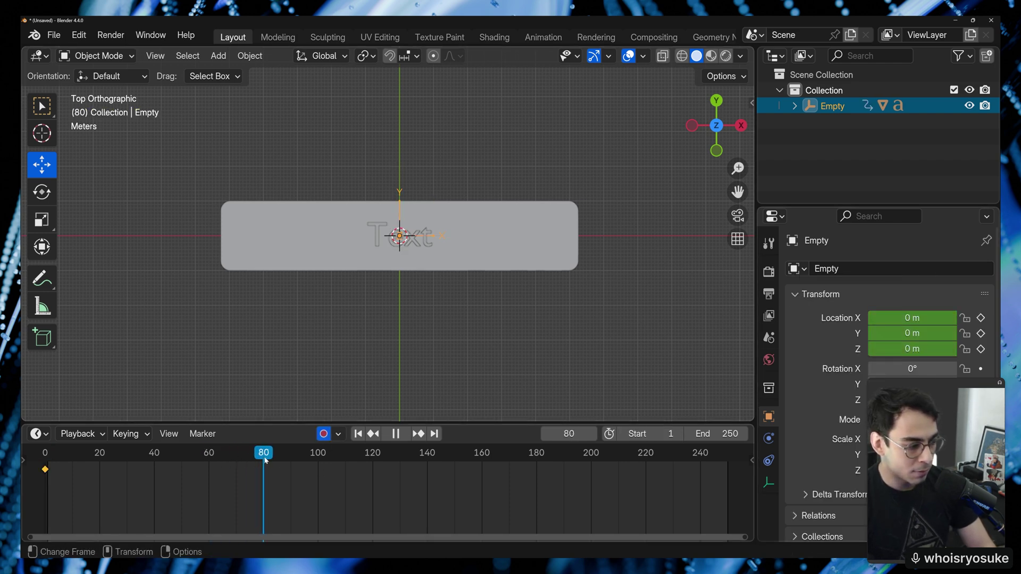
key("space")
left_click_drag(399, 194, 399, 124)
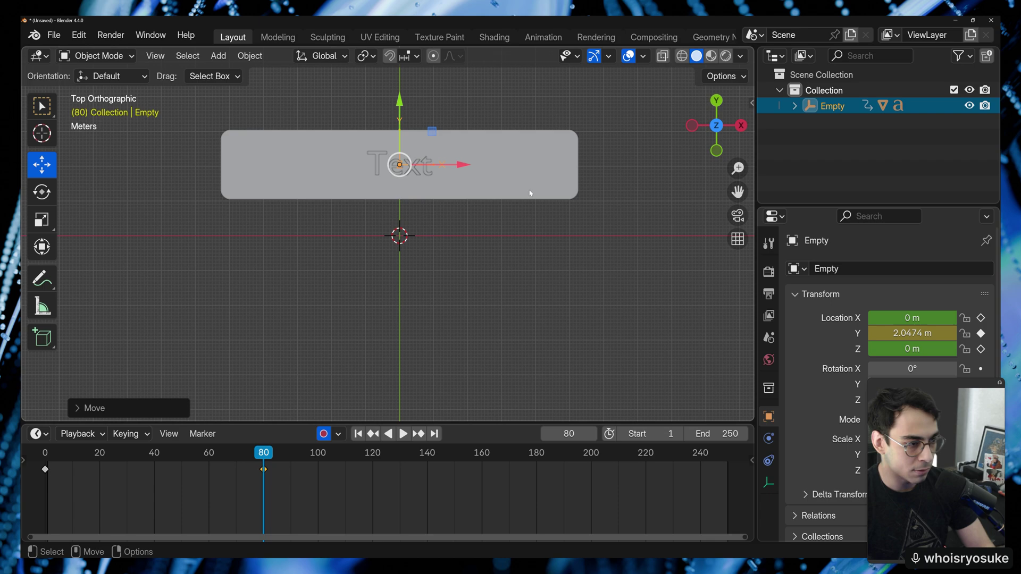
left_click(364, 457)
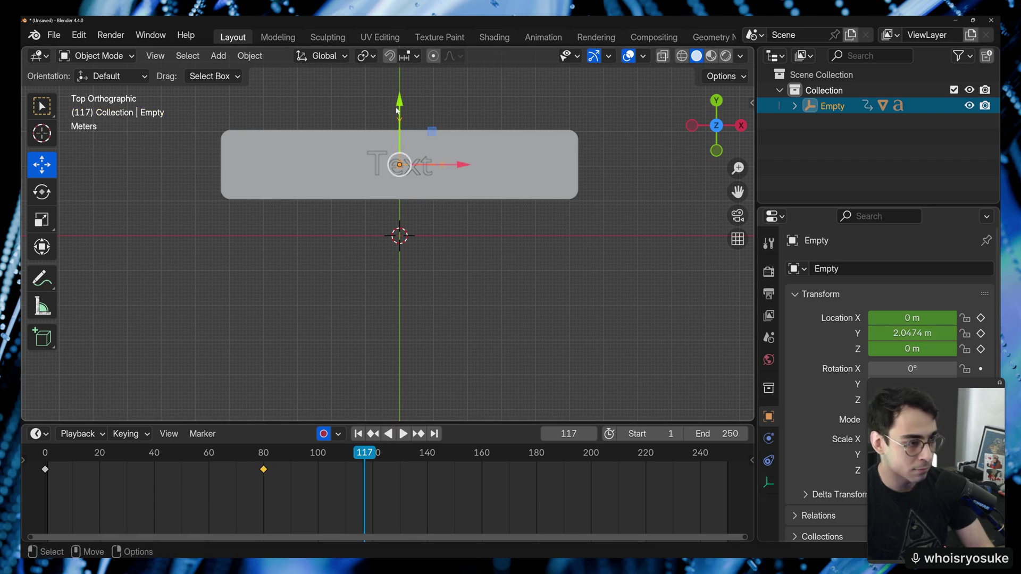
left_click_drag(396, 110, 397, 221)
Step: Preview the empty's animation from frame 0, scrub back to frame 10 and stop playback
left_click_drag(127, 458, 45, 457)
key("space")
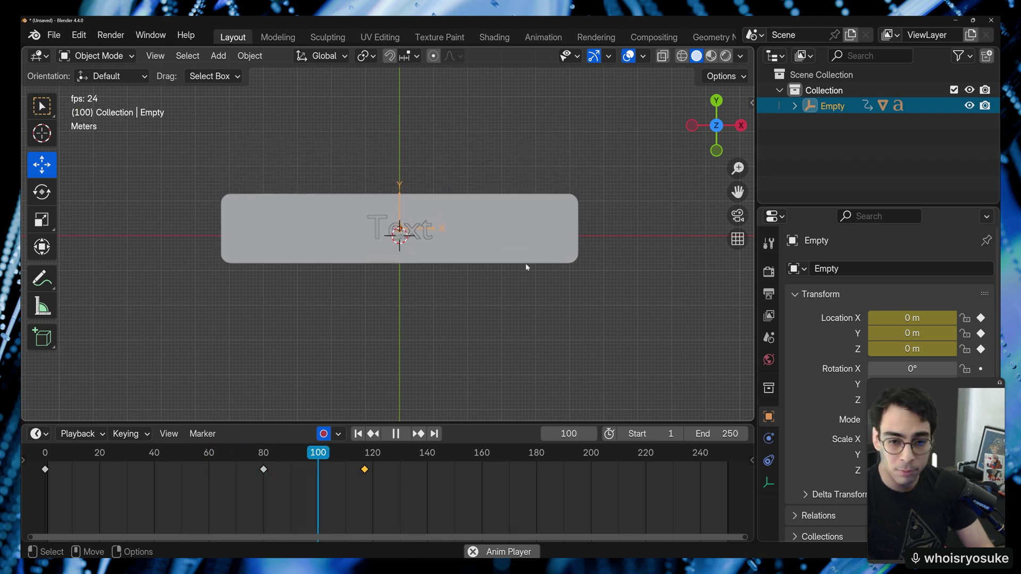
left_click(367, 455)
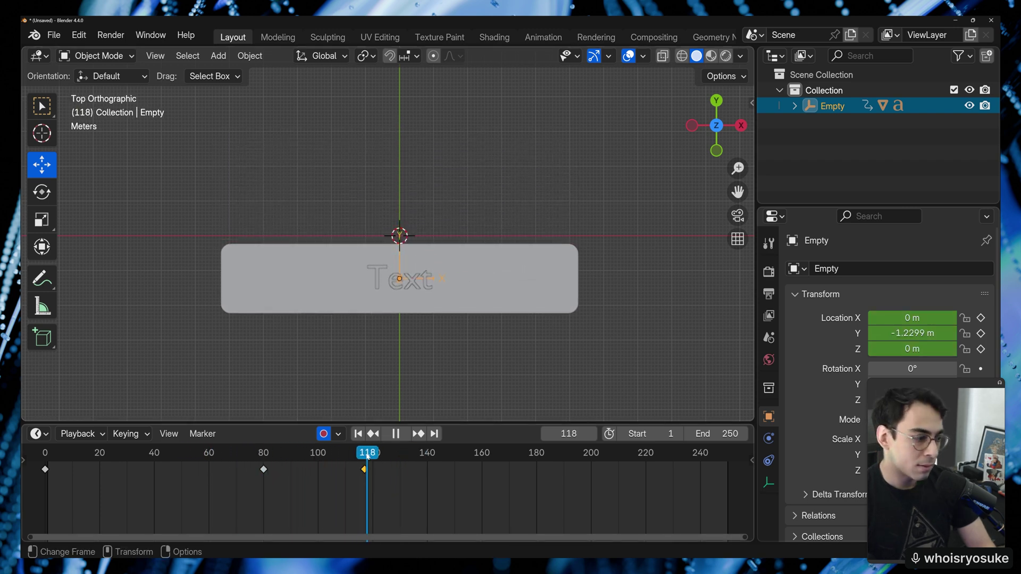
left_click_drag(367, 457, 72, 456)
key("space")
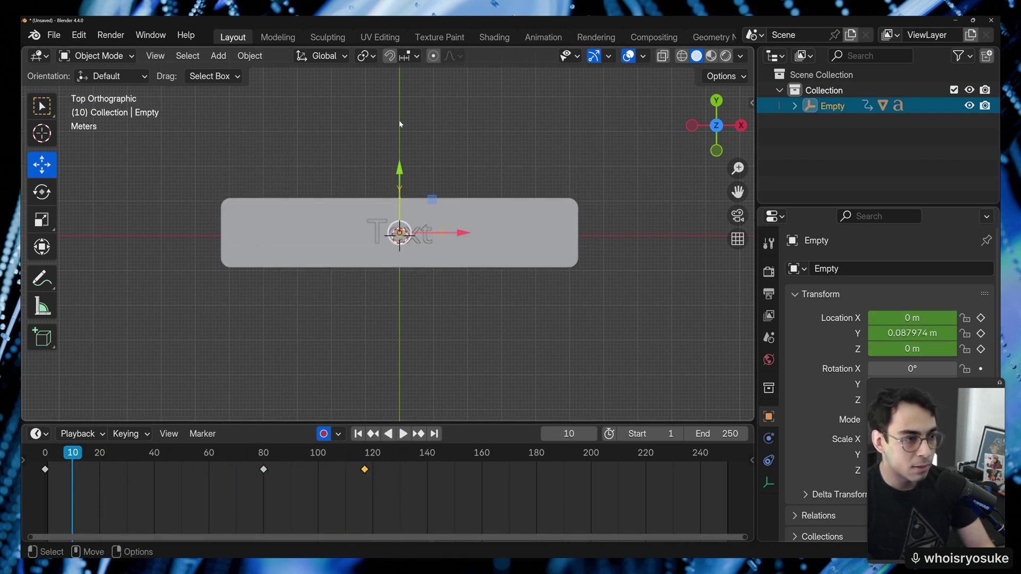
Step: Switch to the Shading workspace, view the scene from the top and compare viewport shading modes, ending on Material Preview
left_click(493, 38)
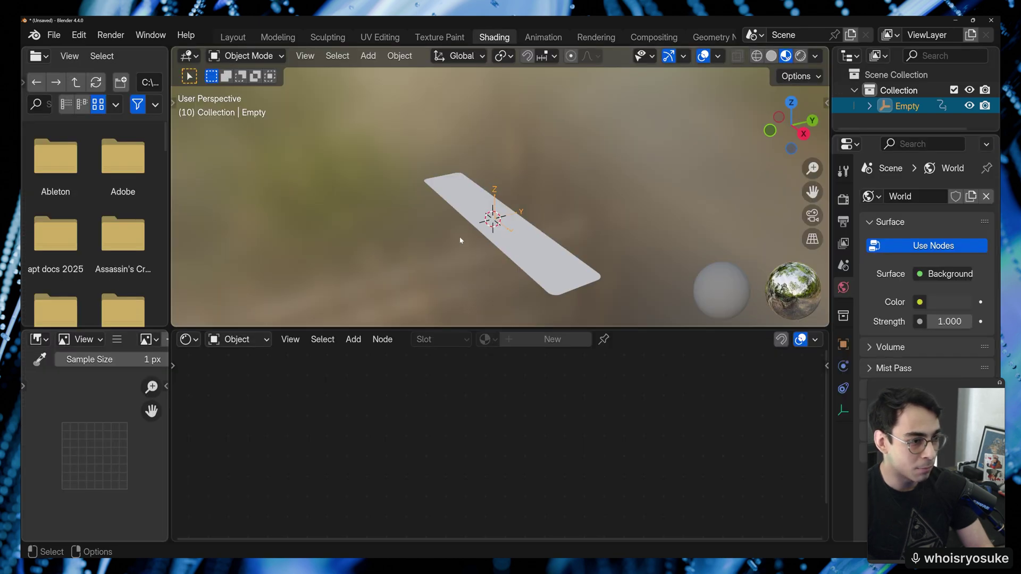
key("KP_7")
scroll(540, 193, "up", 2)
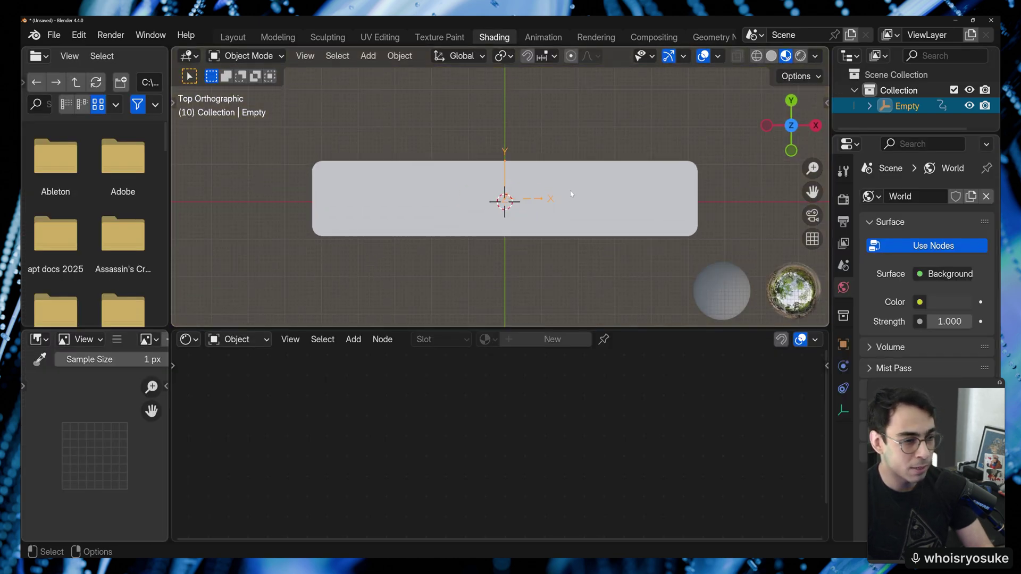
left_click(756, 57)
left_click(786, 56)
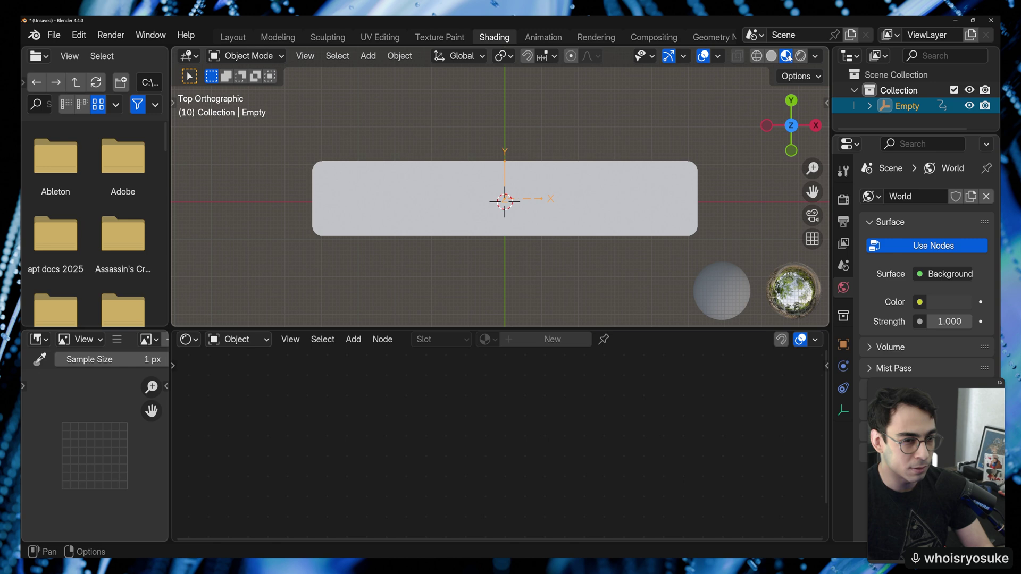
left_click(800, 55)
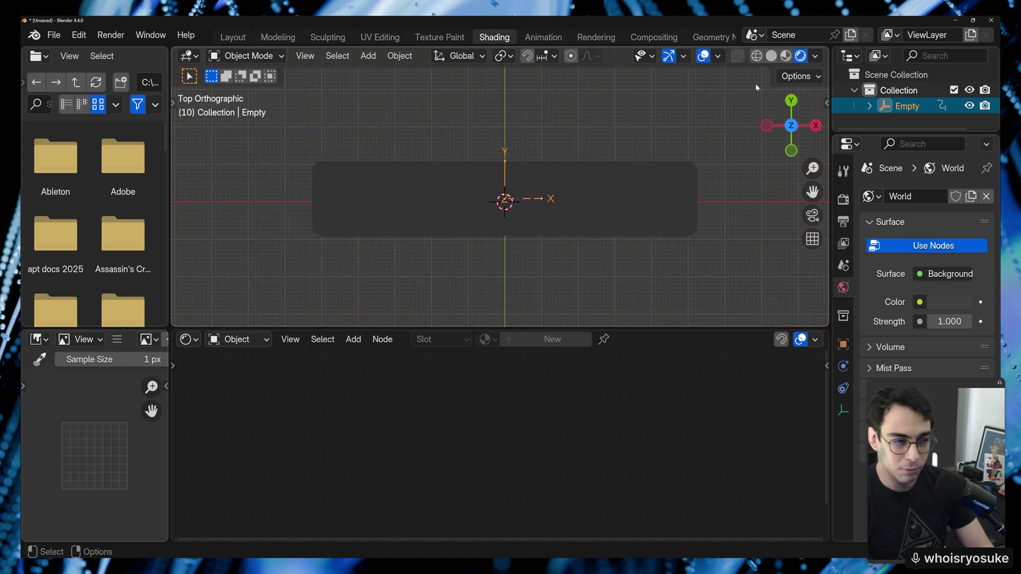
left_click(786, 56)
Step: Give the plane a new material with a blue Base Color and check the text against it
left_click(521, 227)
left_click(530, 340)
middle_click_drag(581, 432, 477, 540)
middle_click_drag(509, 382, 533, 470)
scroll(531, 470, "down", 5)
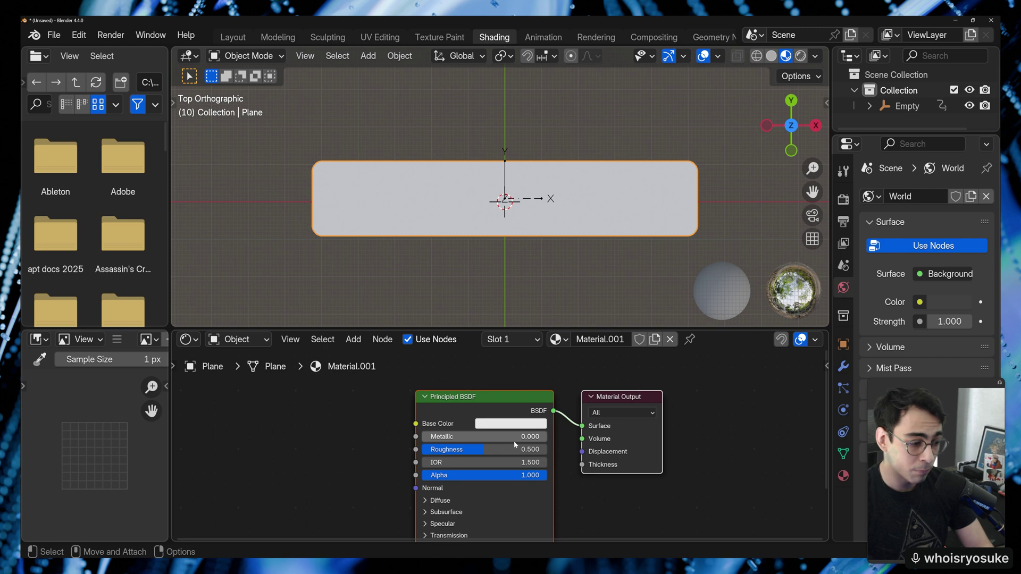
left_click(509, 426)
left_click(544, 302)
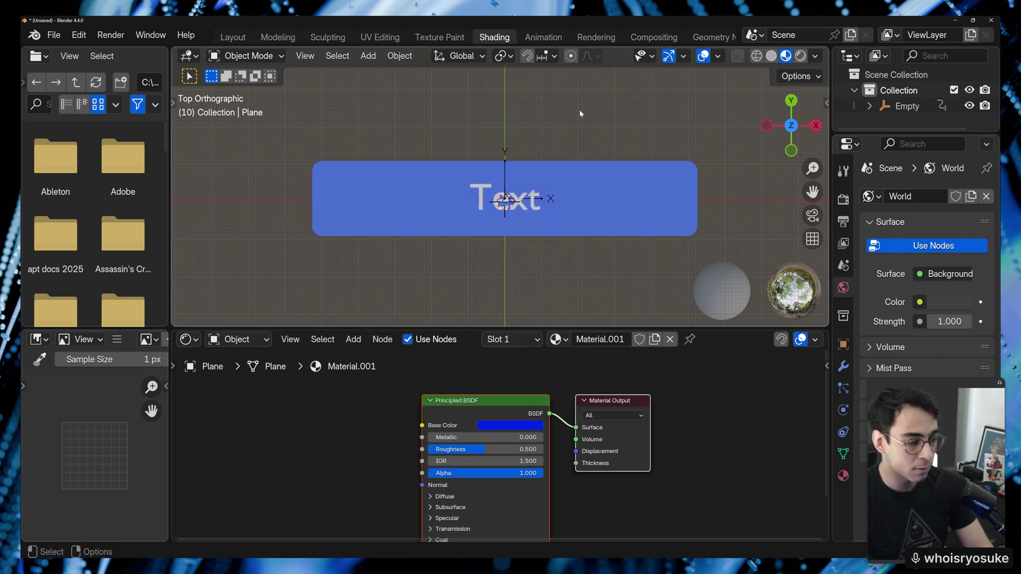
middle_click_drag(609, 263, 565, 209)
key("KP_7")
middle_click_drag(583, 124, 543, 243, "shift")
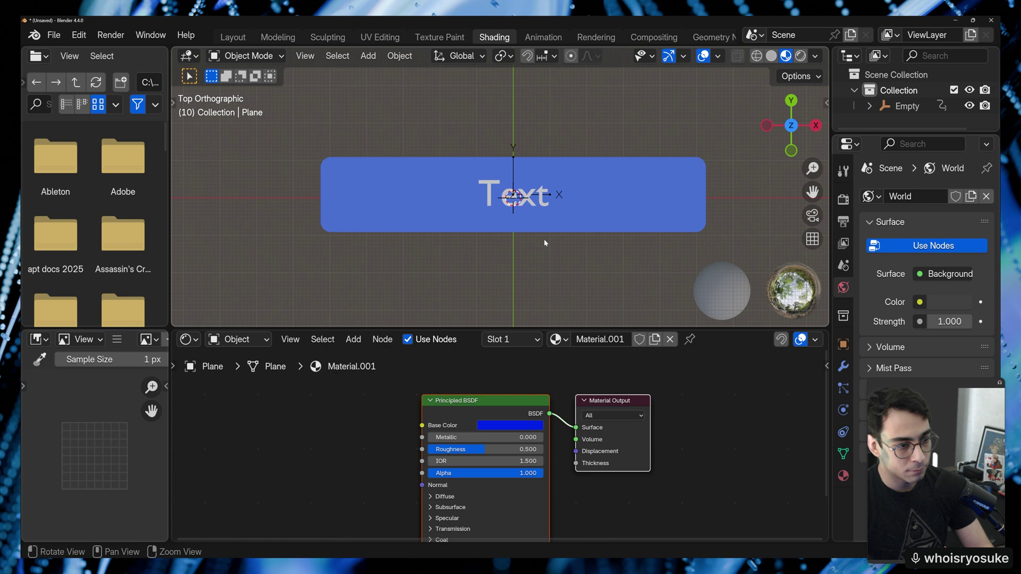
middle_click_drag(361, 460, 524, 437)
left_click(470, 401)
right_click(655, 442)
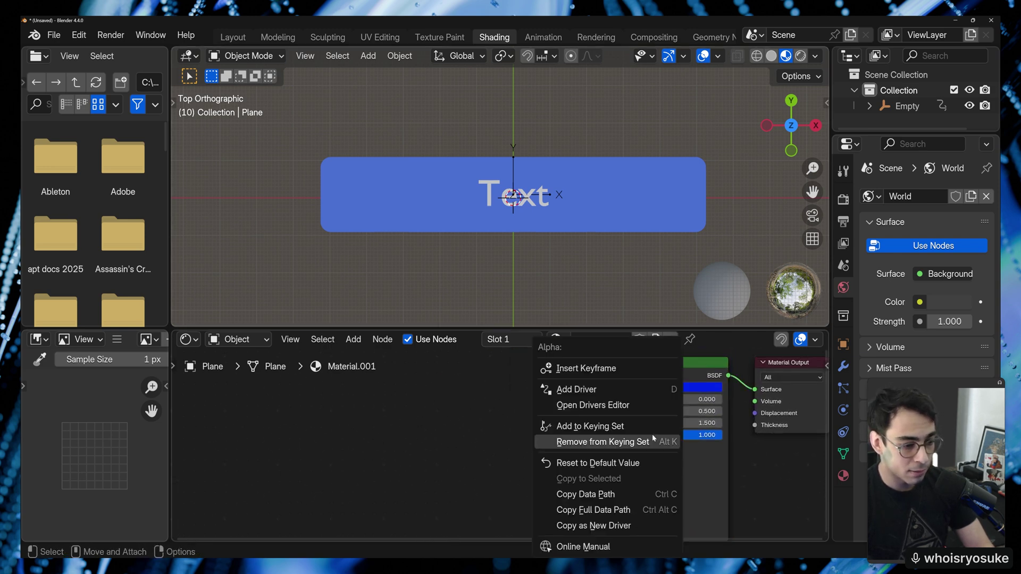
Step: Split the Shader Editor horizontally, turn the lower area into a Timeline and enlarge it
right_click(419, 541)
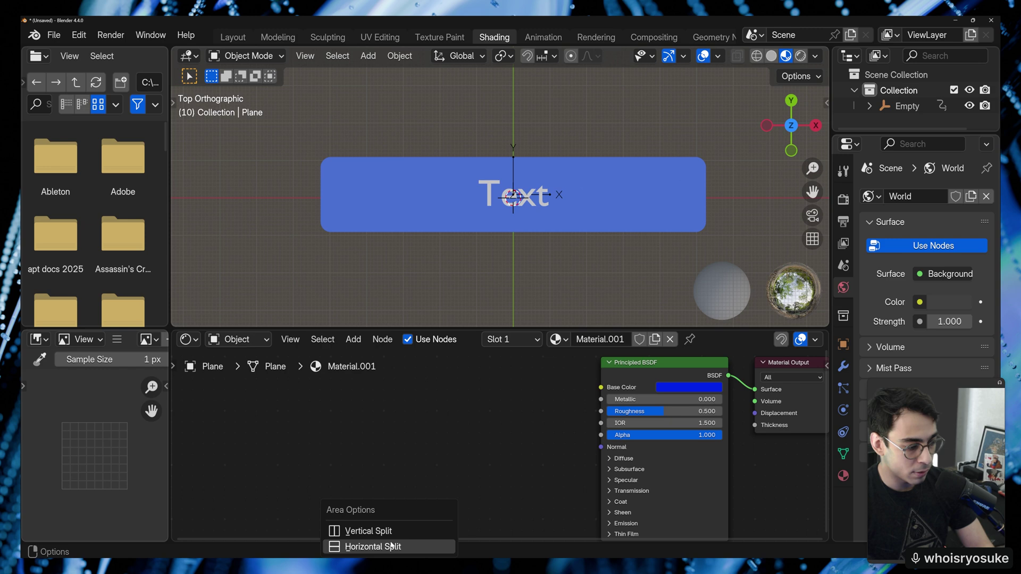
left_click(373, 547)
left_click(85, 500)
left_click(81, 508)
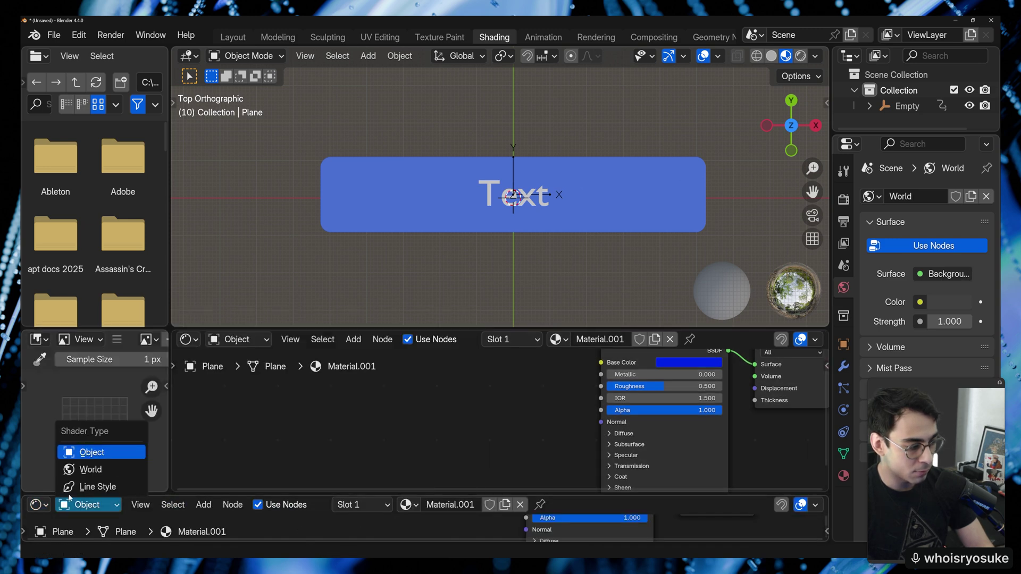
left_click(38, 504)
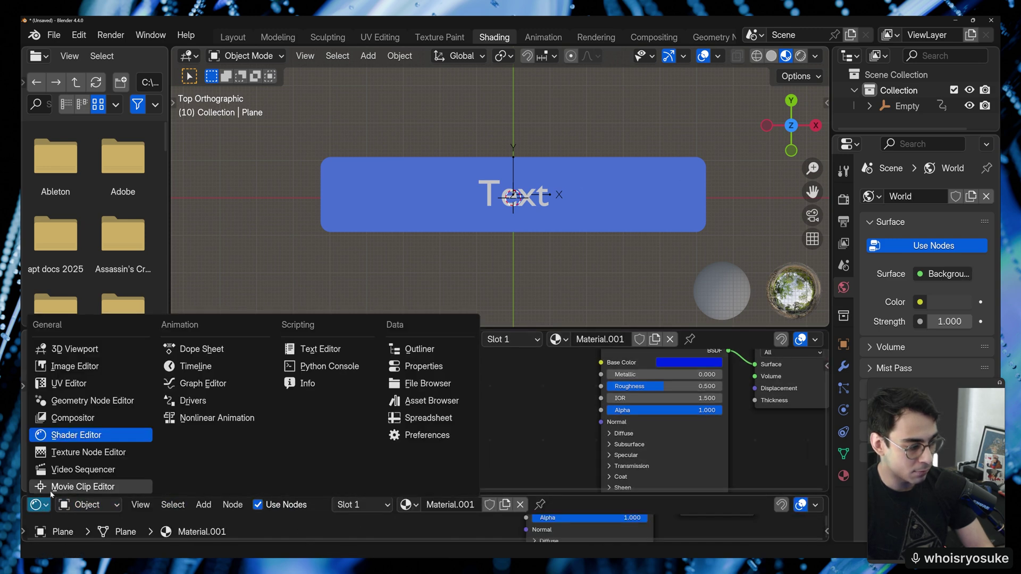
left_click(195, 366)
left_click_drag(367, 494, 367, 430)
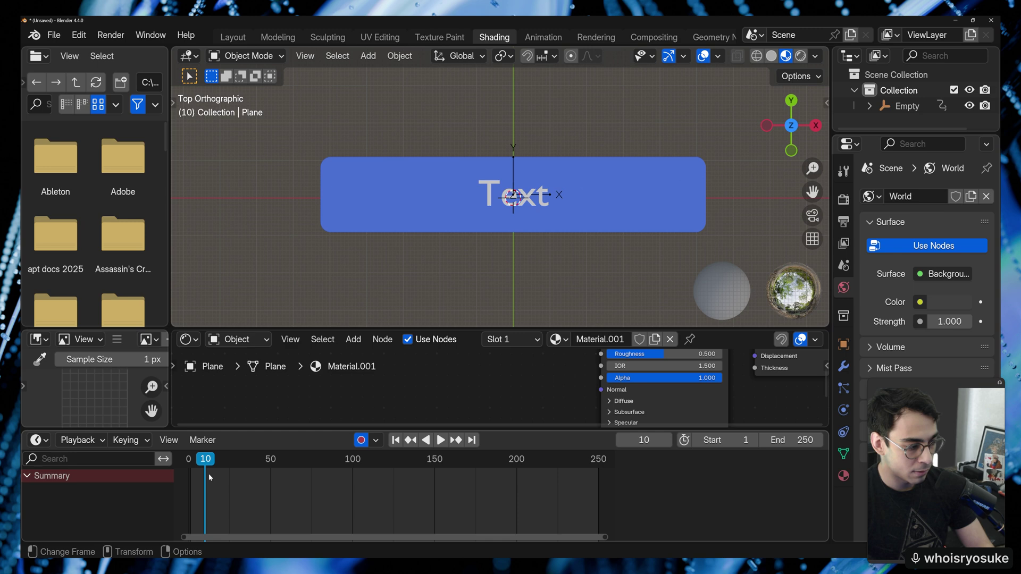
Step: Keyframe the plane material's Alpha on frame 1, lower it around frame 50 and key it back at 1.000 around frame 100
key("shift+Left")
right_click(637, 375)
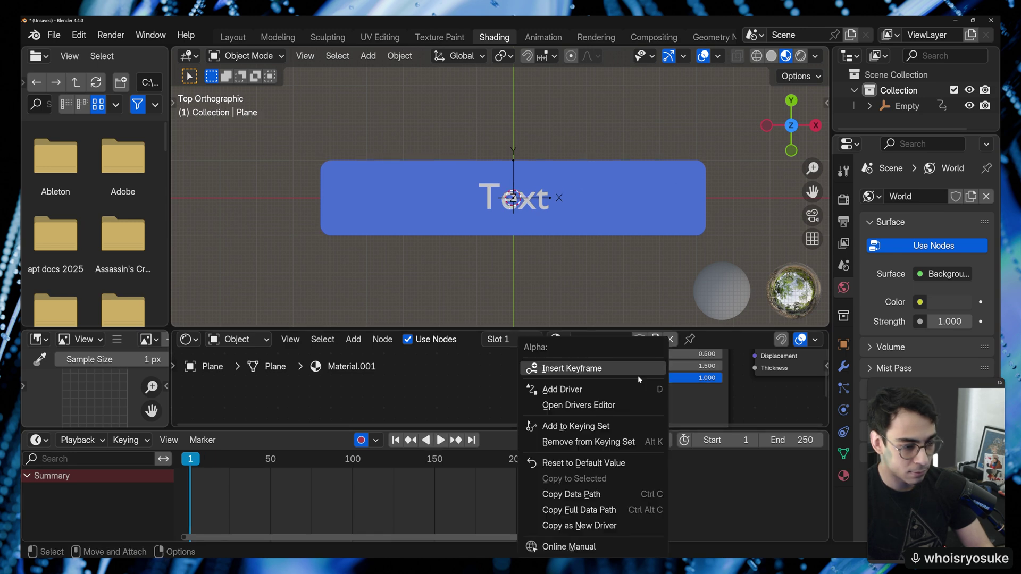
left_click(558, 365)
mouse_move(269, 458)
left_mouse_down()
mouse_move(280, 458)
mouse_move(271, 458)
left_mouse_up()
left_click_drag(675, 377, 553, 378)
left_click_drag(331, 460, 353, 461)
left_click_drag(638, 377, 707, 378)
key("i")
Step: Play the plane's Alpha fade and movement twice from the start of the timeline
left_click_drag(295, 461, 178, 473)
key("space")
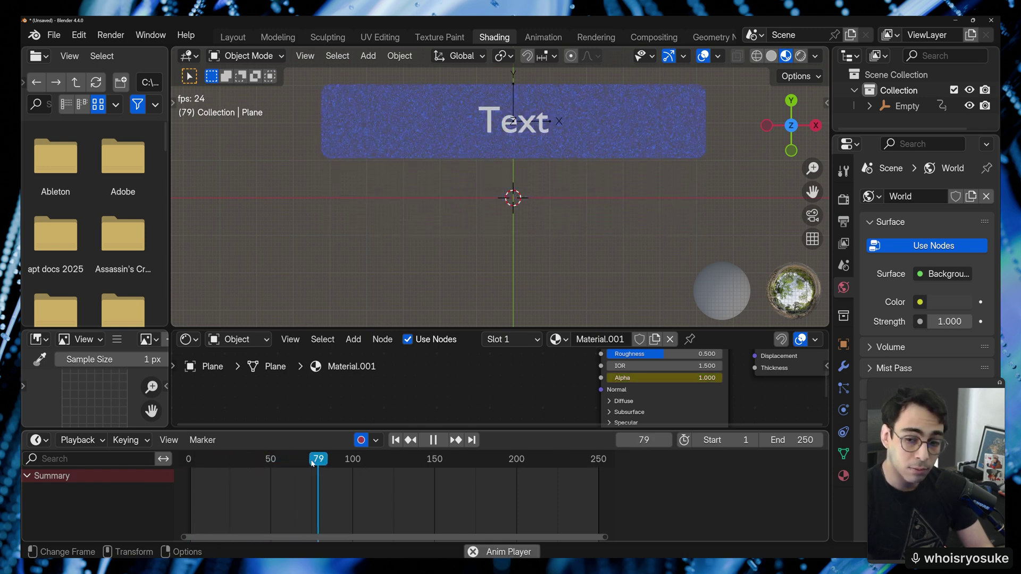
key("space")
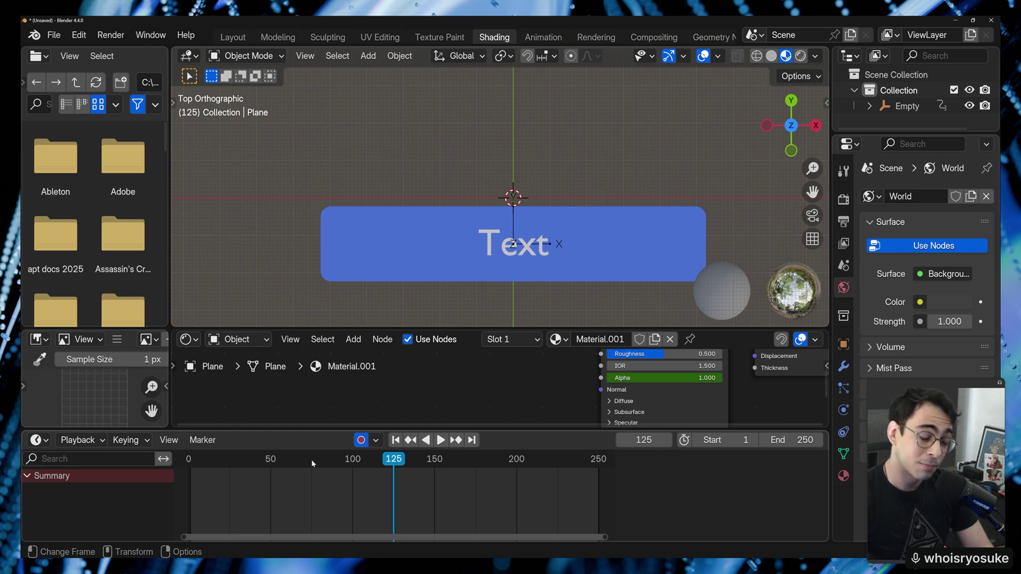
left_click(181, 465)
key("space")
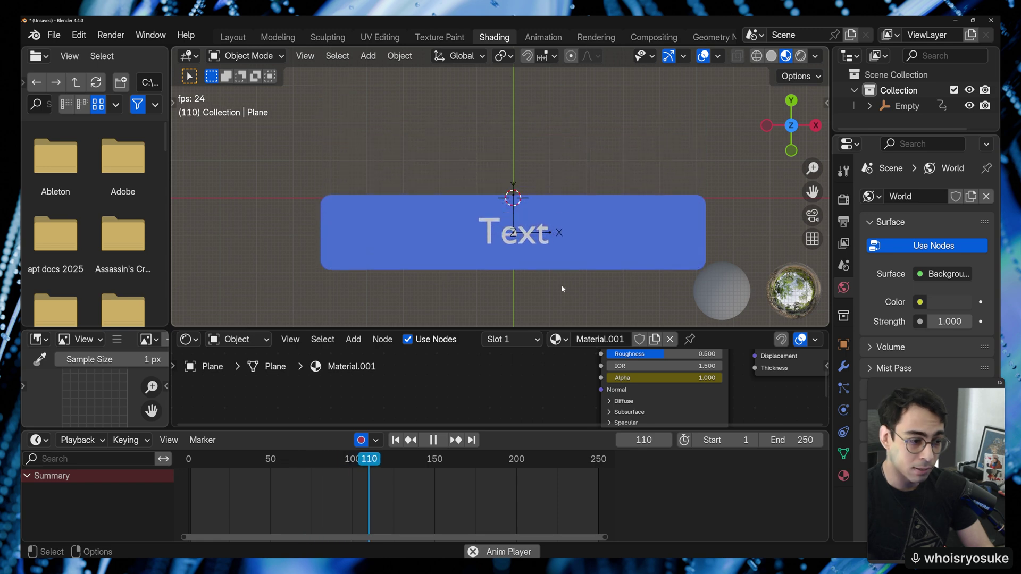
key("space")
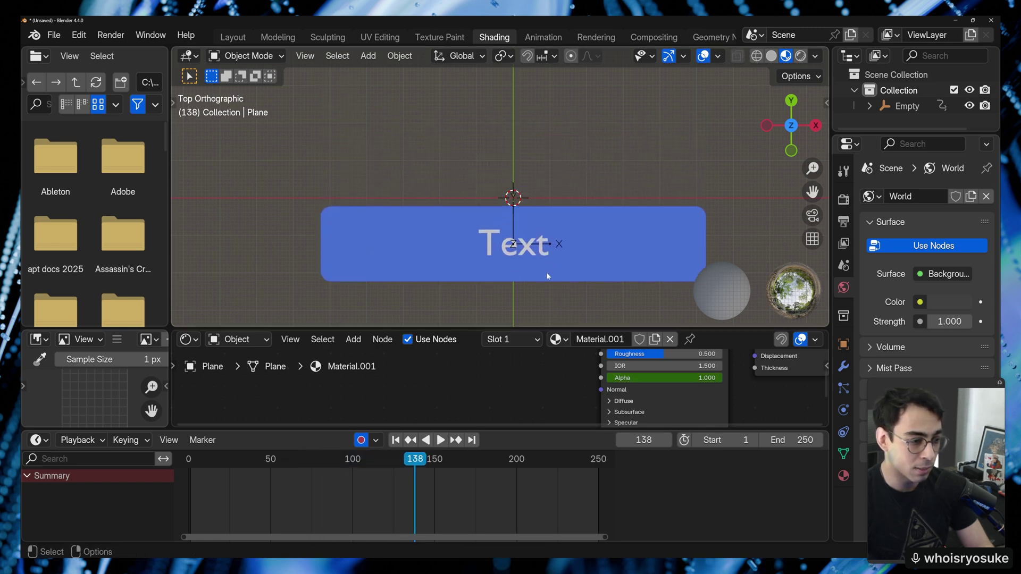
Step: Turn off auto keying and delete the empty, the plane and the text in the Layout workspace
left_click(361, 439)
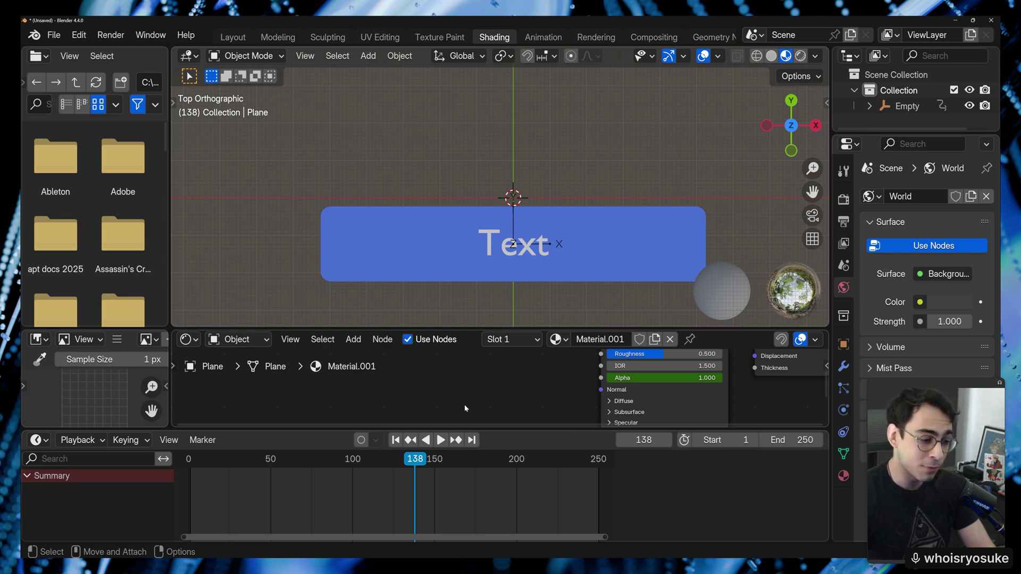
left_click_drag(476, 427, 477, 458)
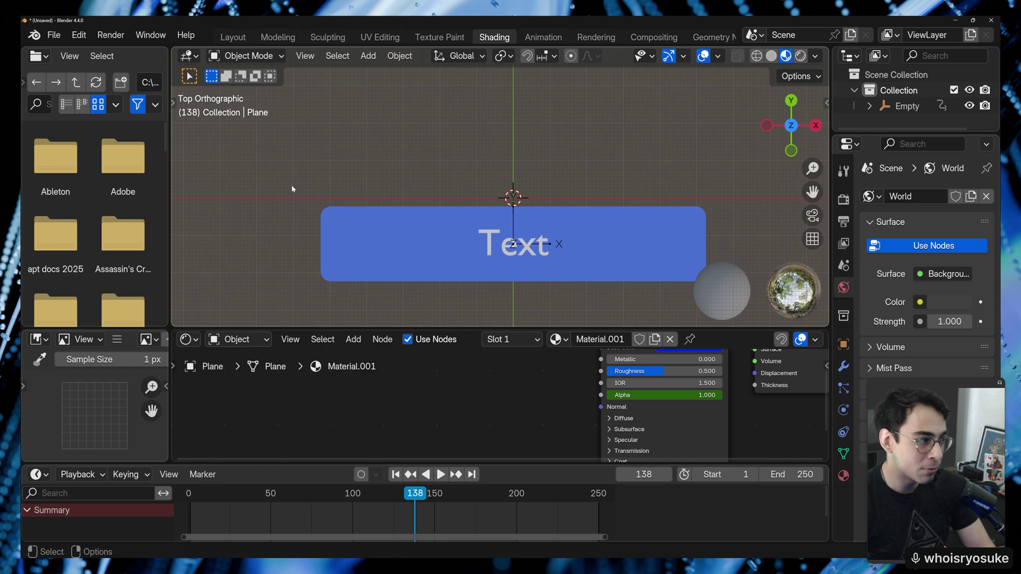
left_click(232, 37)
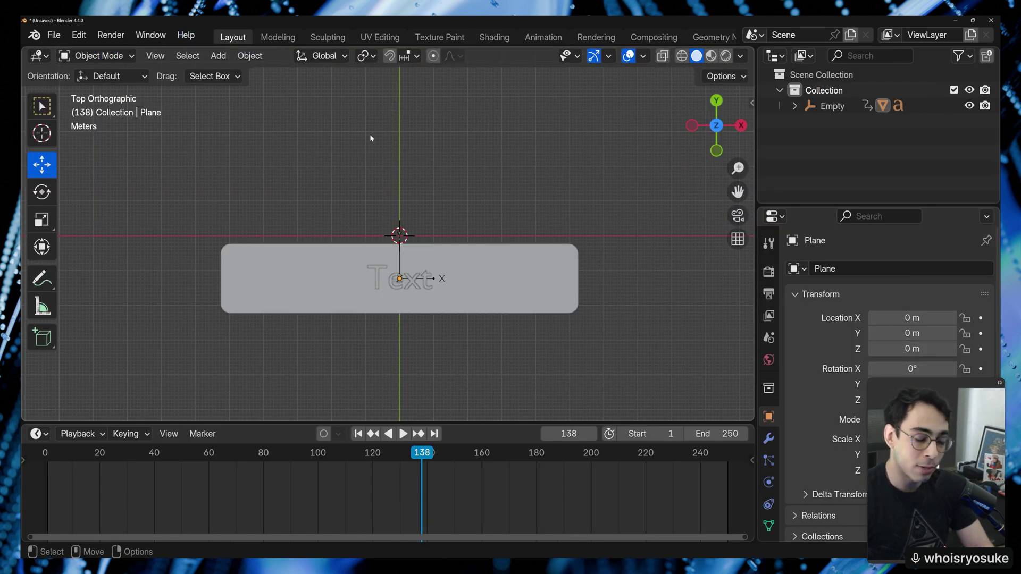
scroll(498, 175, "up", 1)
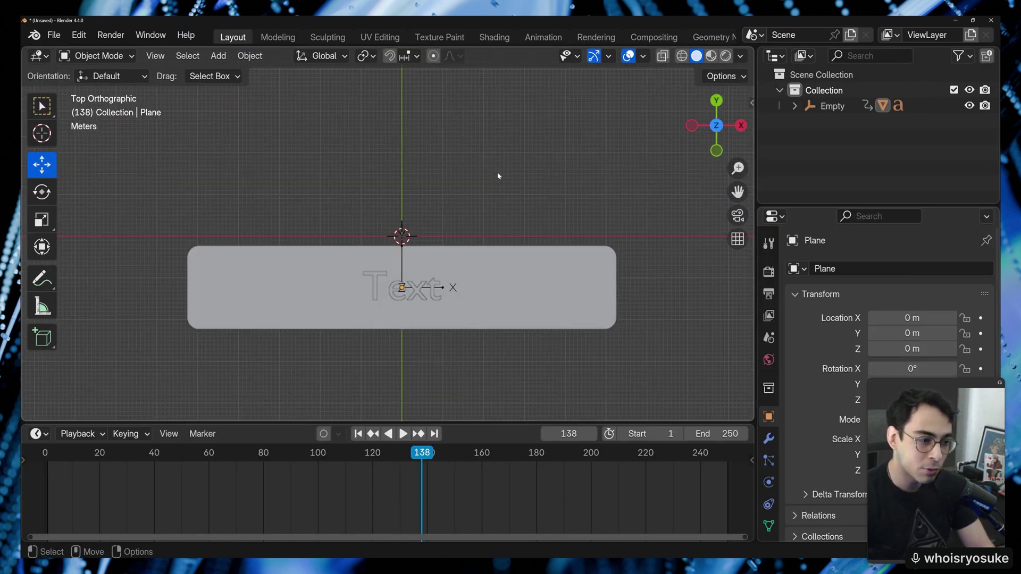
scroll(498, 176, "down", 1)
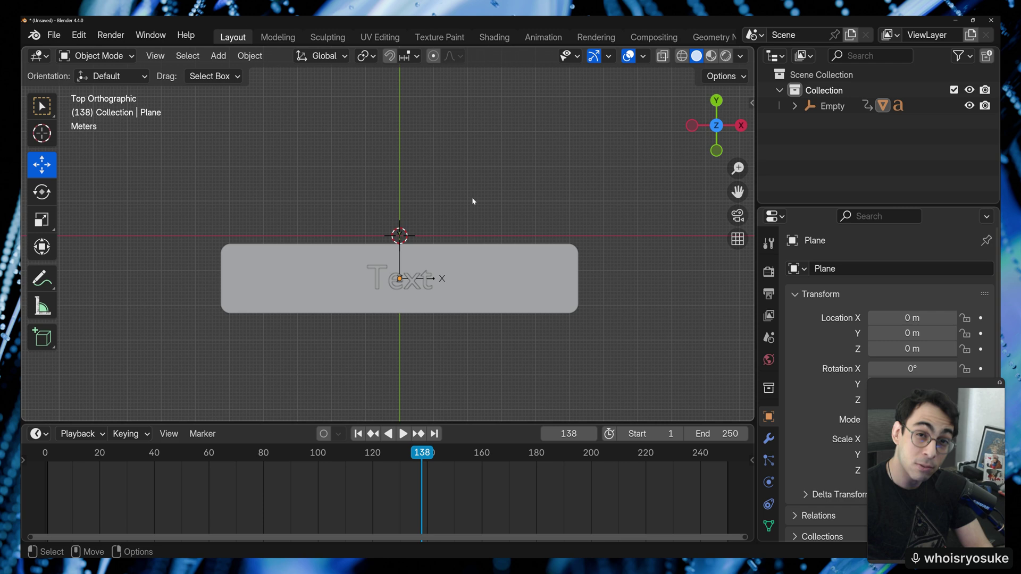
key("ctrl+z")
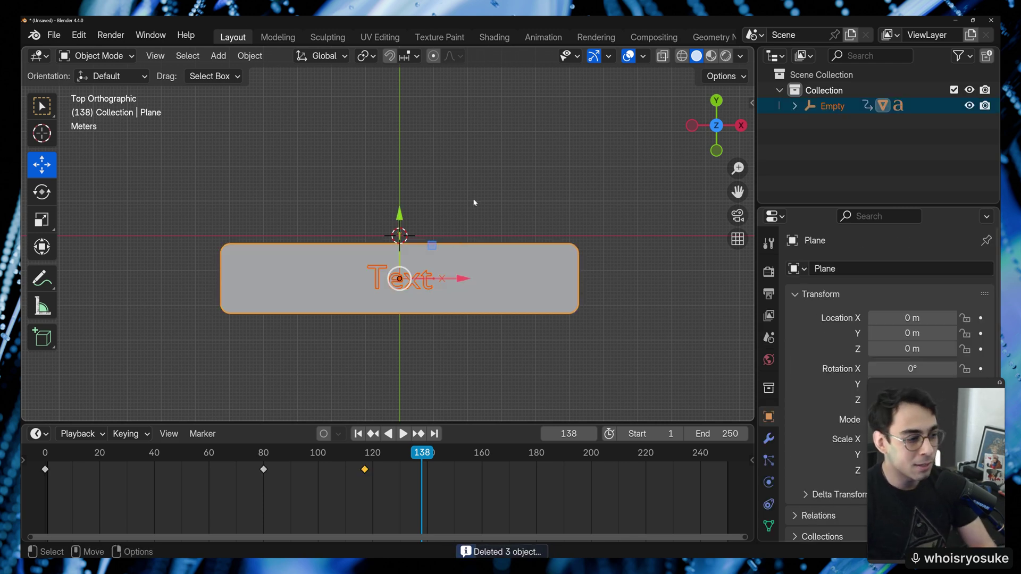
key("Delete")
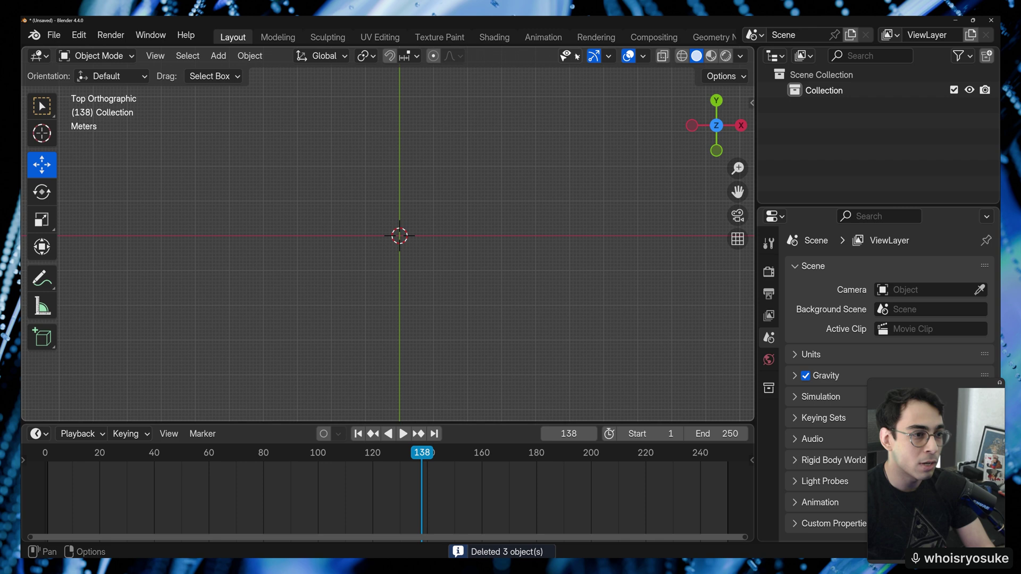
Step: Switch to the Geometry Nodes workspace and add a cube to the scene
left_click(713, 36)
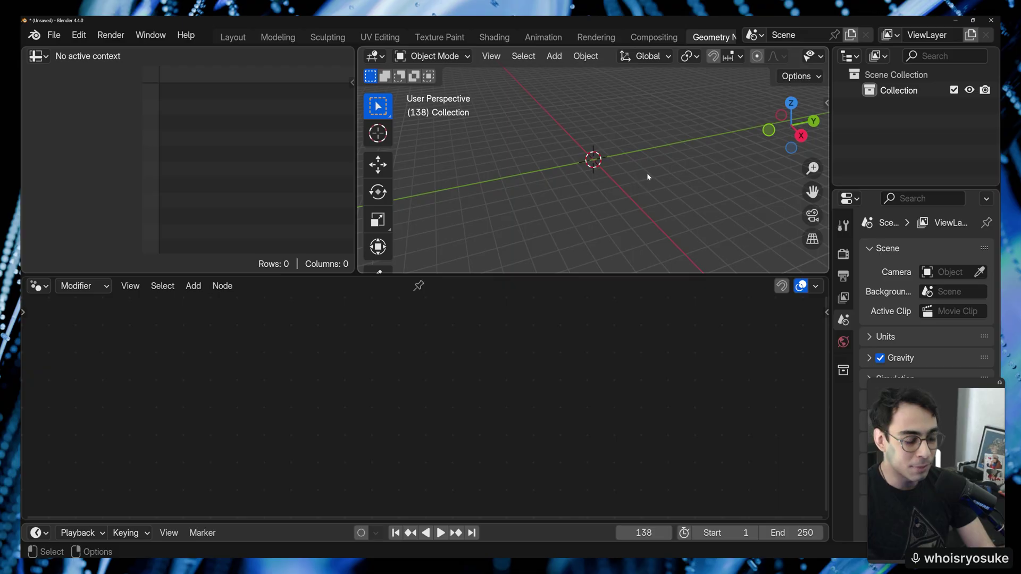
key("F3")
type("cu")
key("Return")
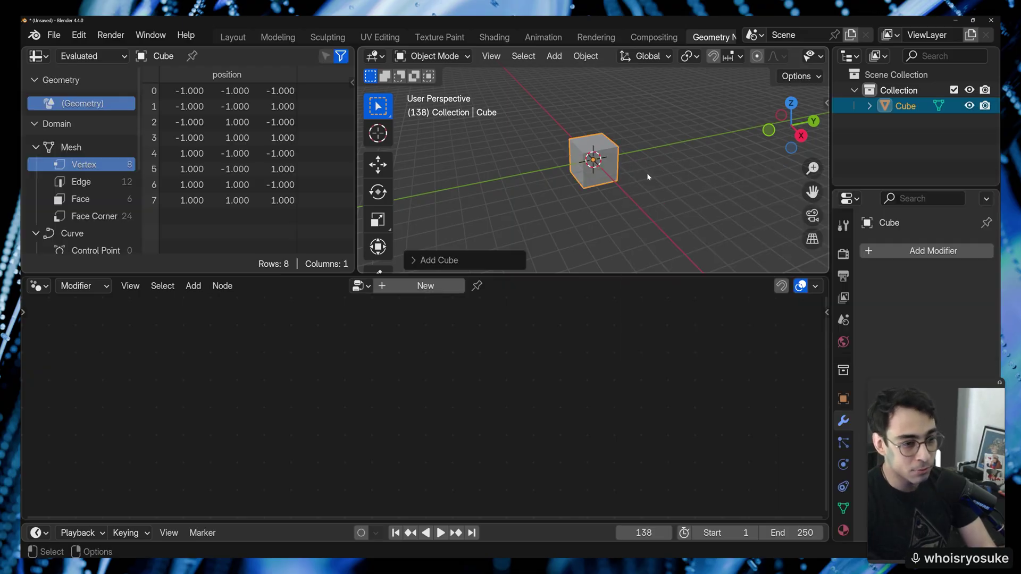
left_click(629, 126)
left_click(598, 179)
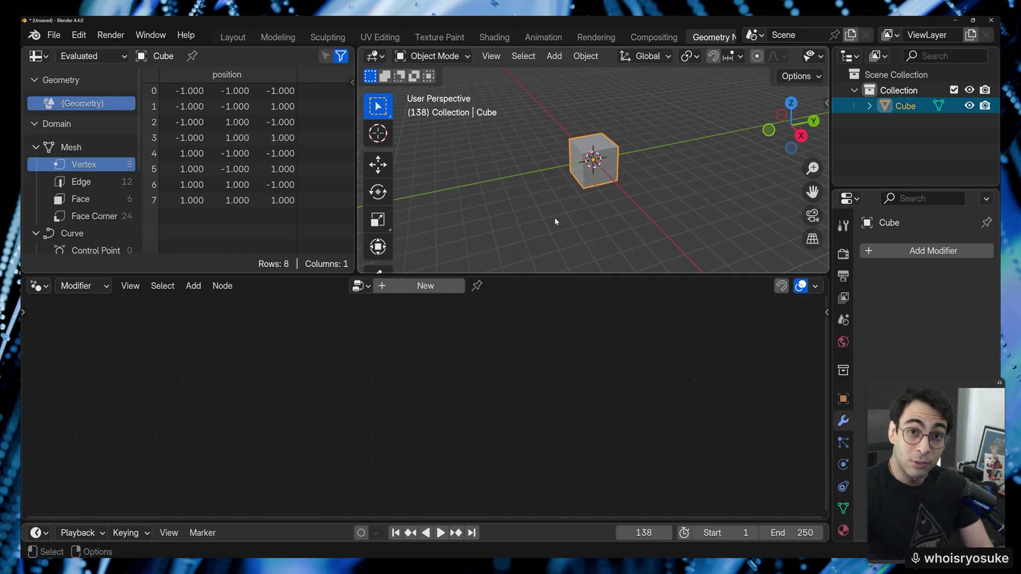
Step: Create a new Geometry Nodes tree on the cube and cut the link between Group Input and Group Output
left_click(426, 286)
key("Home")
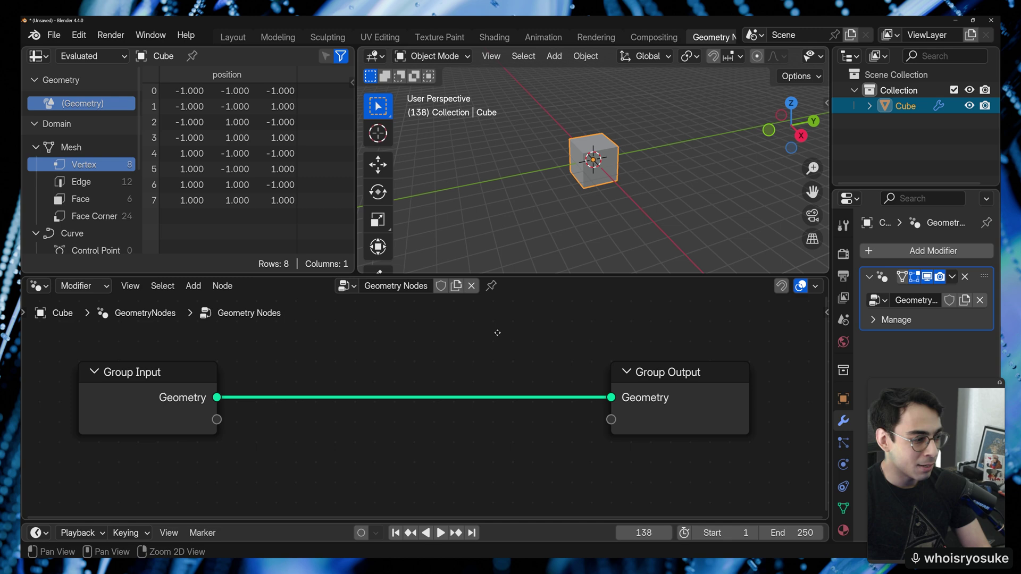
right_click_drag(410, 388, 452, 430, "ctrl")
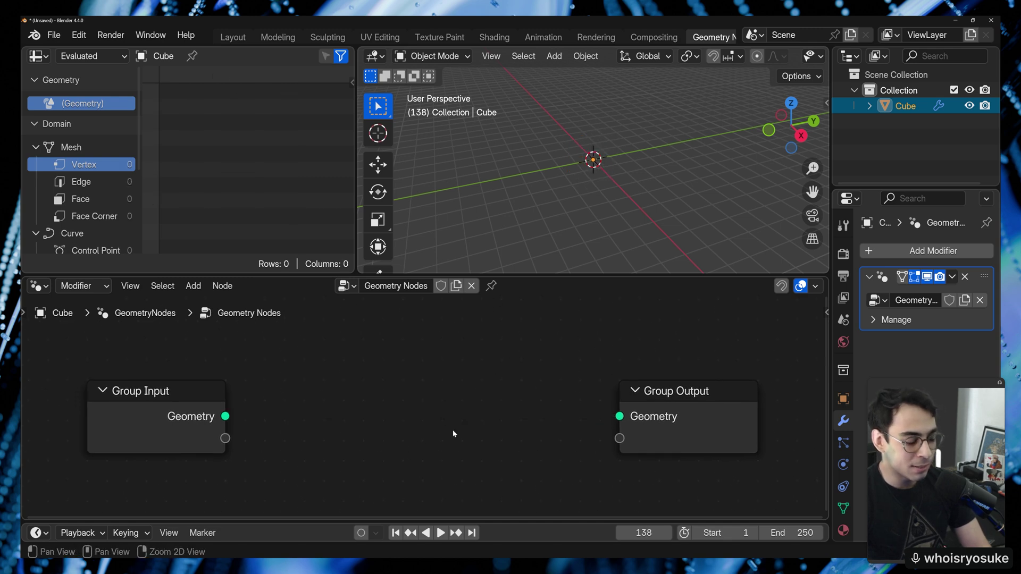
key("Home")
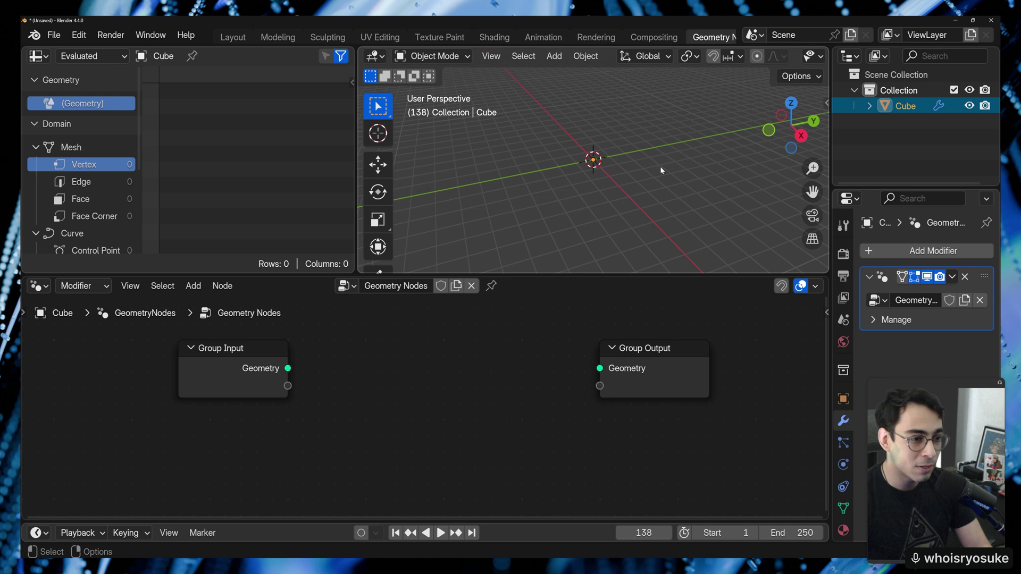
left_click(642, 180)
key("F3")
type("circle")
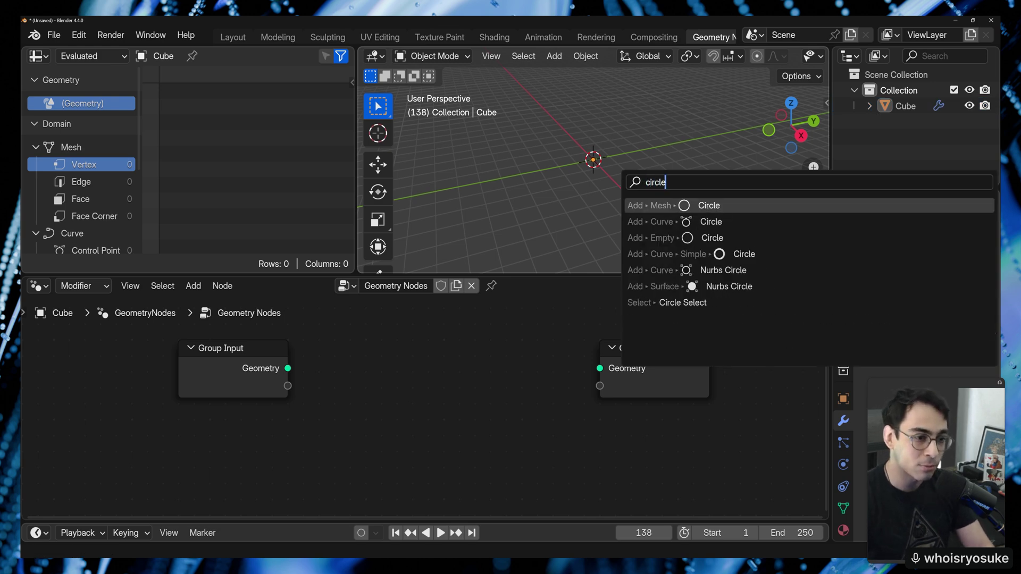
key("Escape")
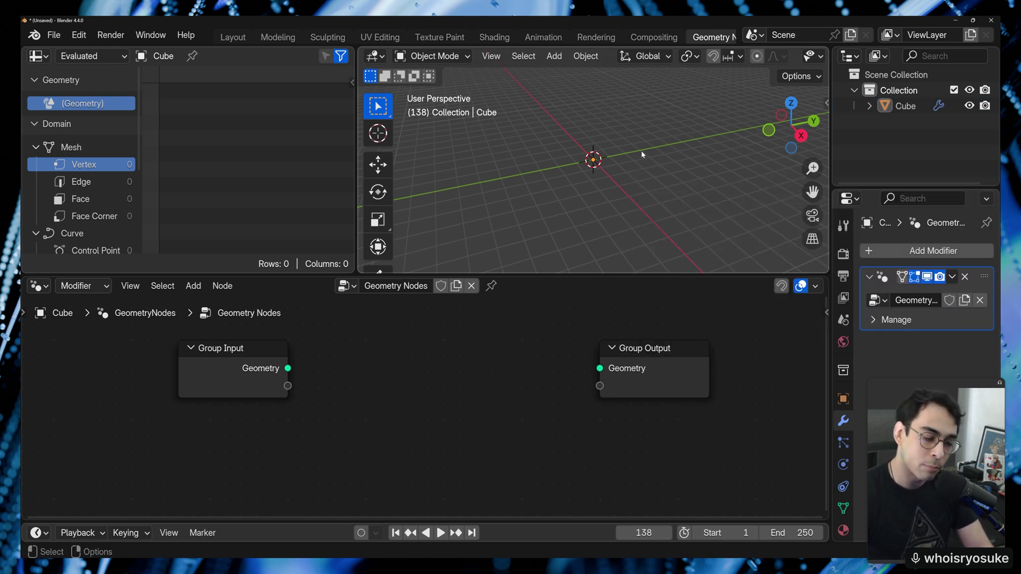
Step: Add a Grid node beside the Group Input and connect its Mesh output to the Group Output's Geometry
key("shift+a")
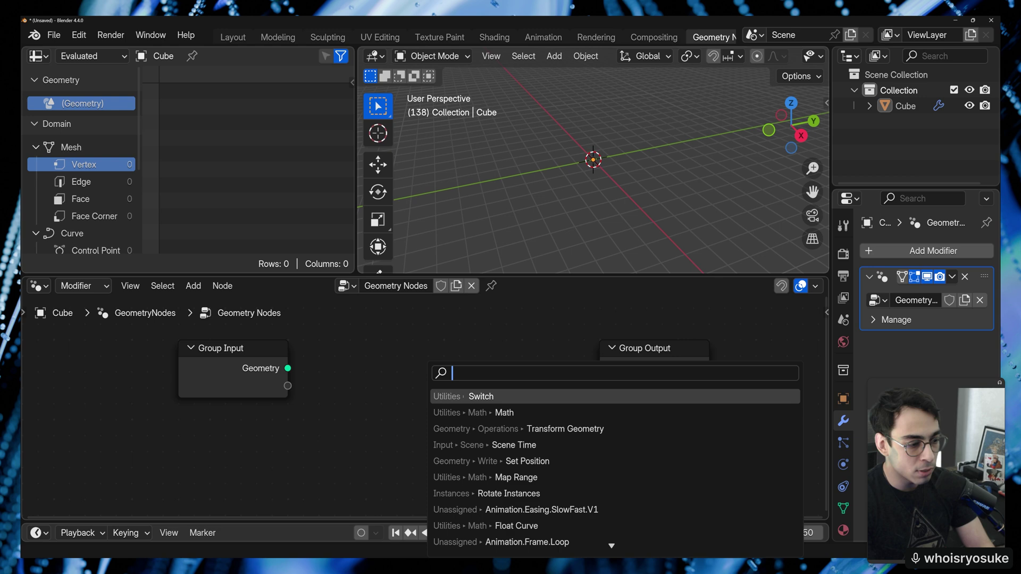
type("grid")
key("Return")
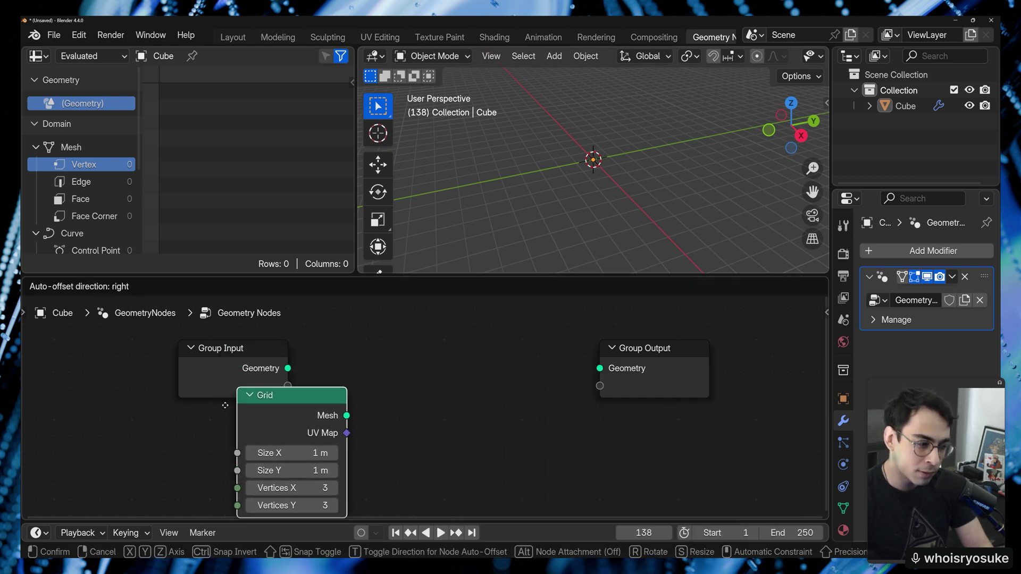
left_click(198, 422)
middle_click_drag(342, 430, 369, 381)
scroll(378, 384, "down", 1)
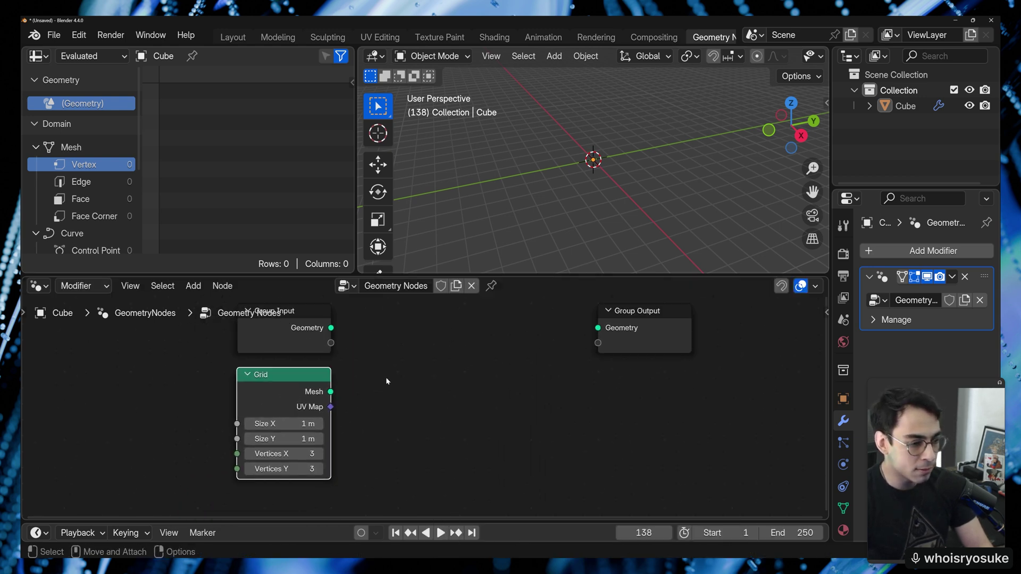
left_click_drag(330, 392, 598, 328)
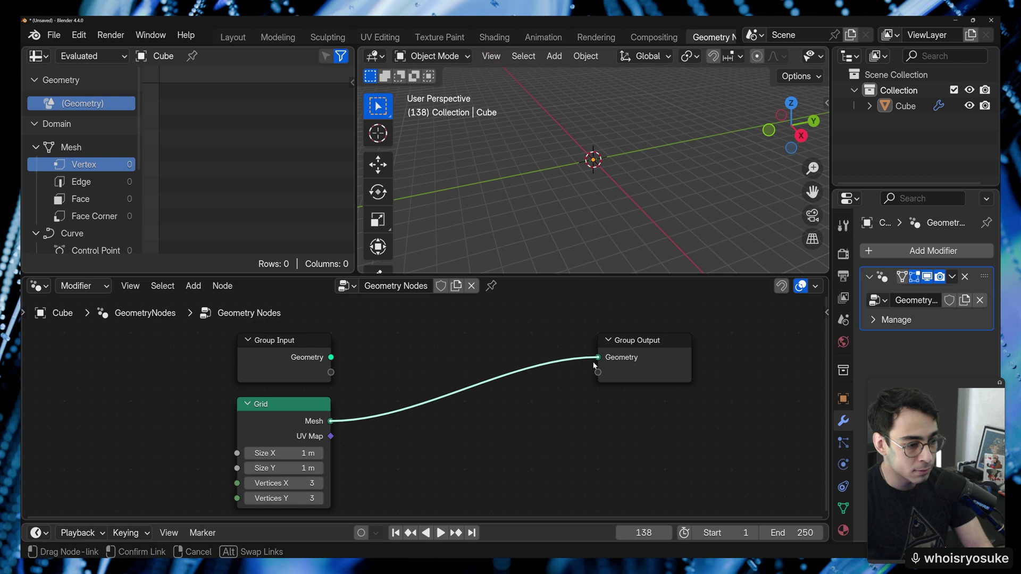
key("KP_7")
scroll(601, 202, "up", 8)
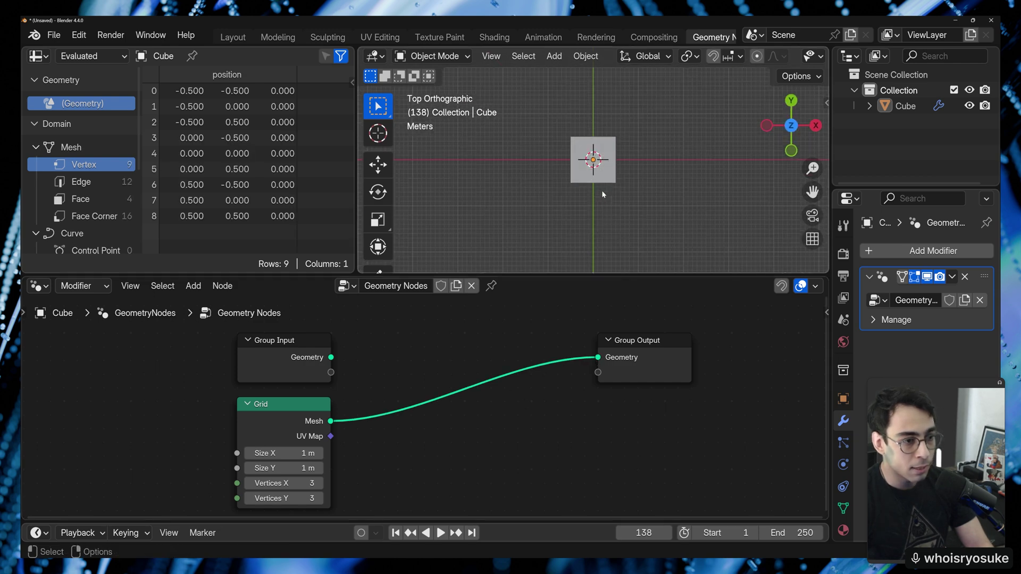
scroll(602, 198, "up", 1)
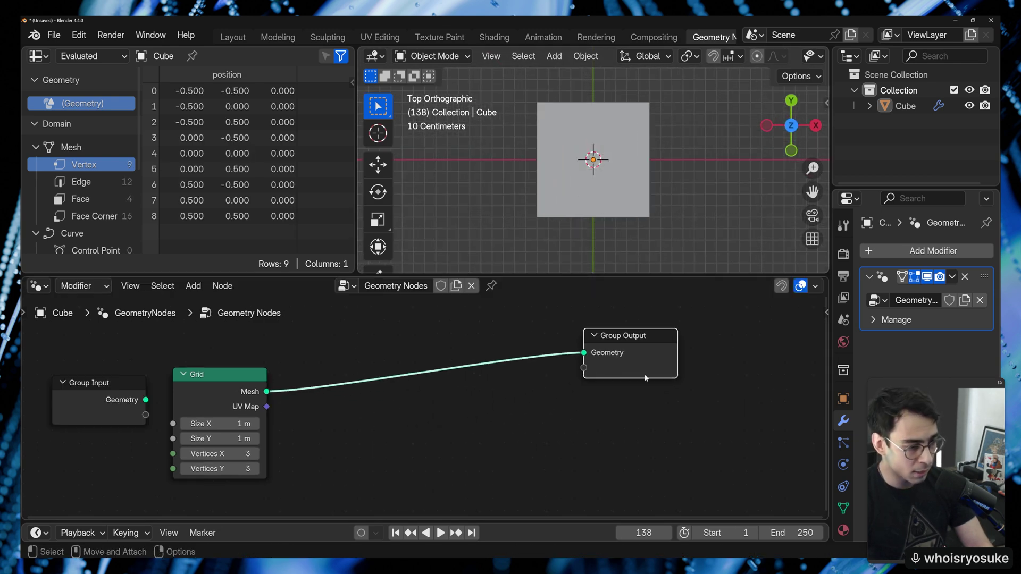
Step: Add a String to Curves node and place it below the Grid node
left_click(486, 435)
middle_click_drag(486, 435, 522, 404)
key("shift+a")
type("strig to")
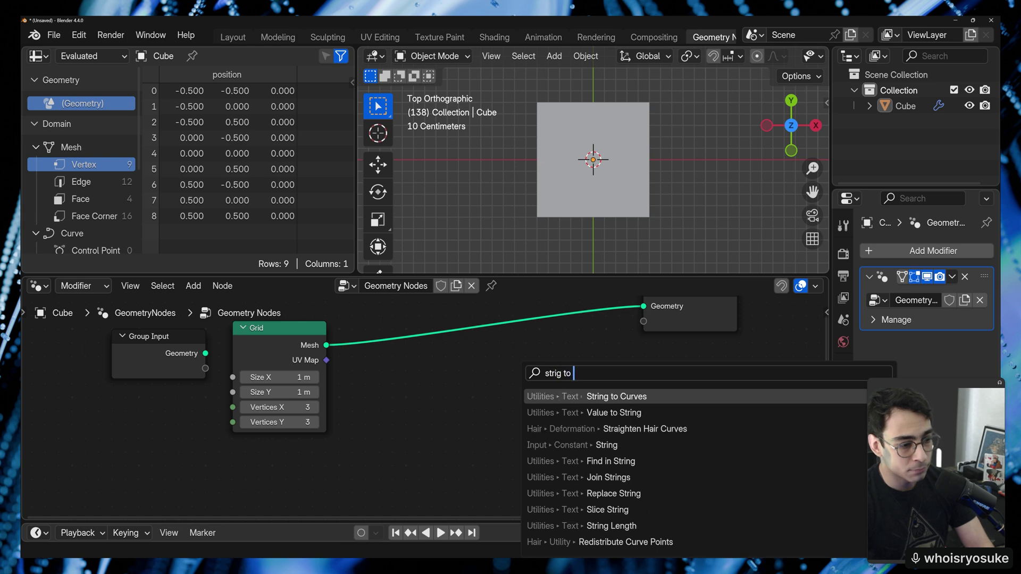
key("Return")
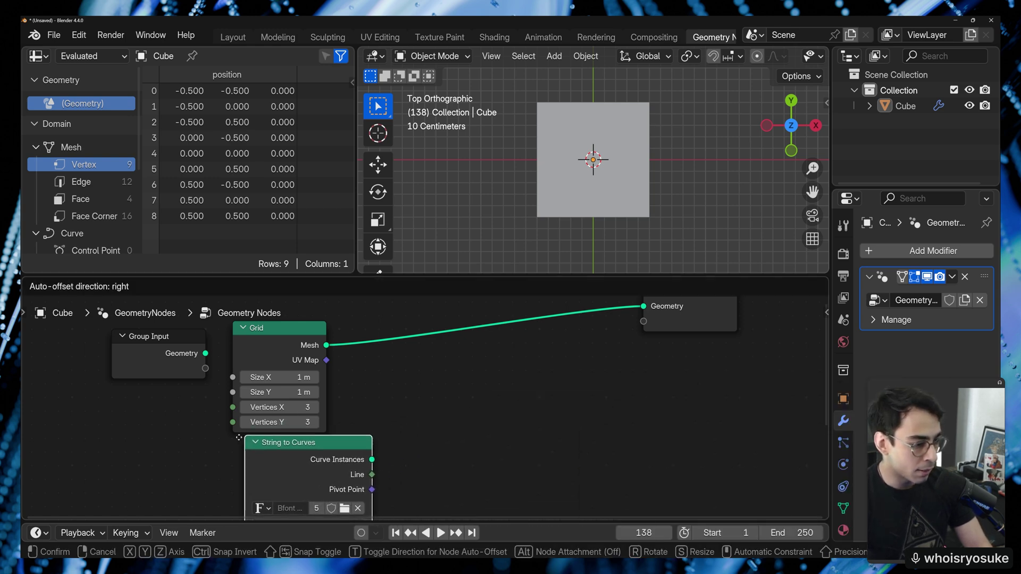
middle_click_drag(392, 437, 359, 433)
Step: Add a Join Geometry node on the link between the Grid and the Group Output
key("shift+a")
type("join")
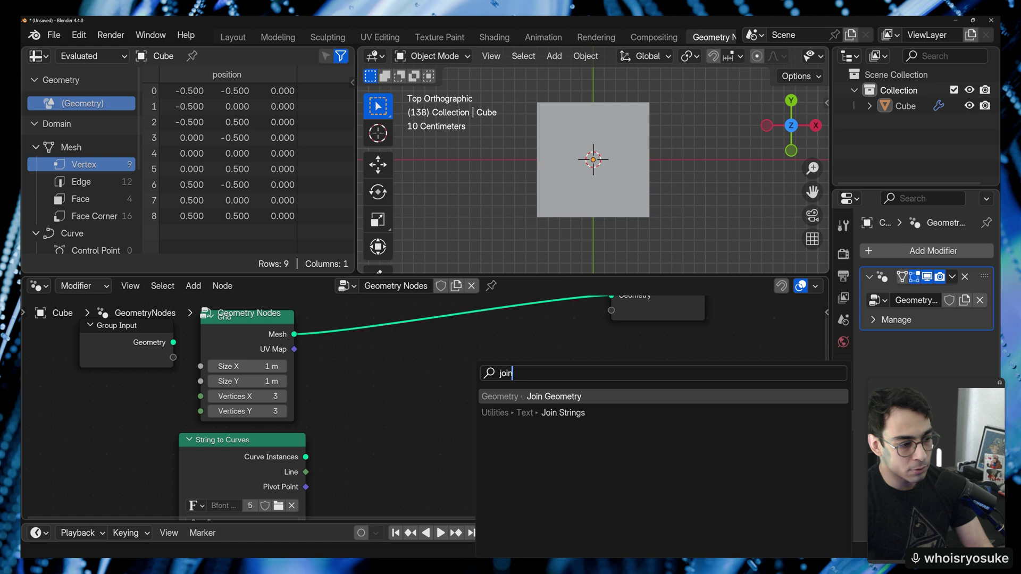
key("Return")
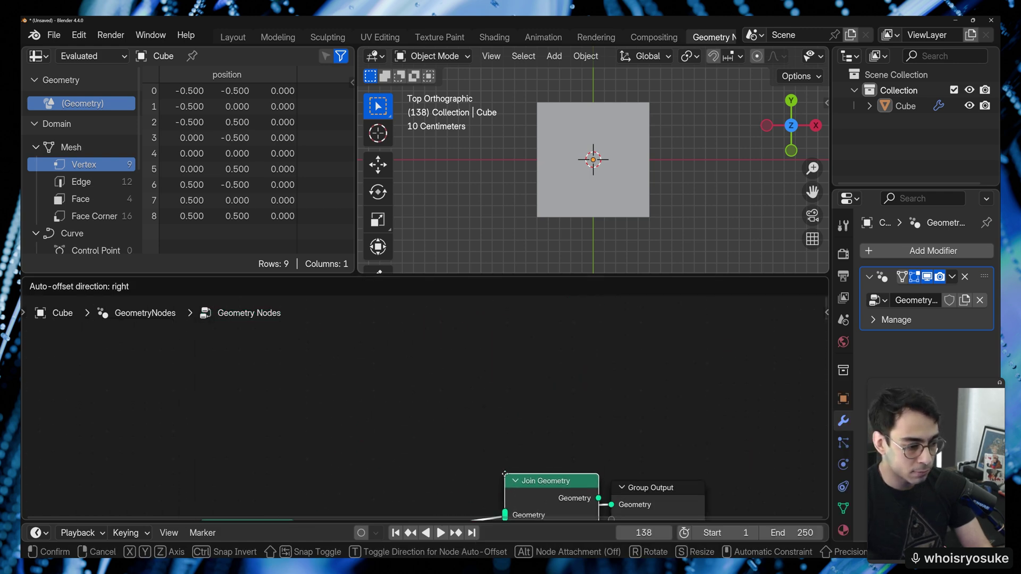
left_click(628, 494)
middle_click_drag(519, 416, 481, 290)
middle_click_drag(318, 485, 330, 422)
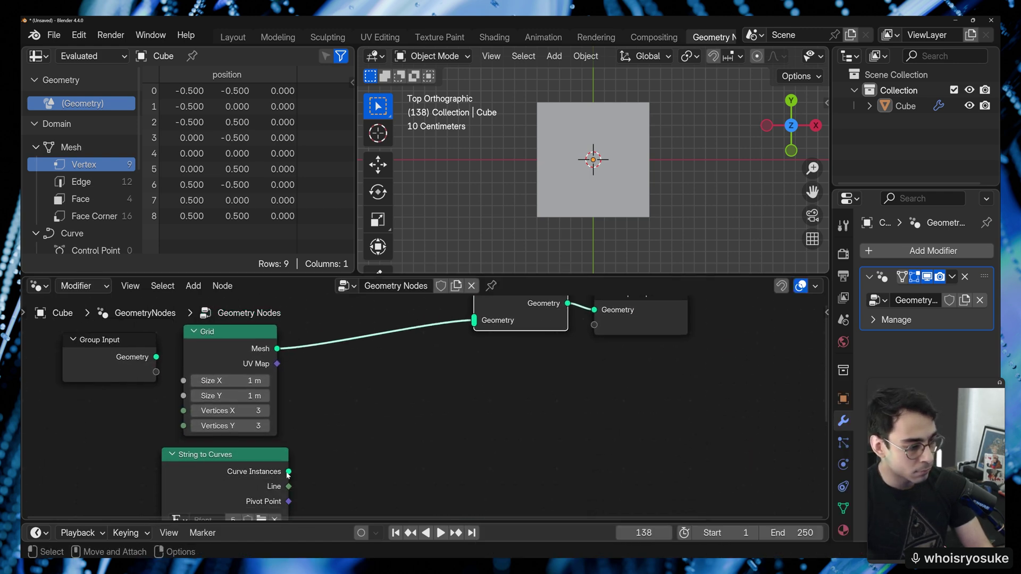
Step: Connect the String to Curves node's Curve Instances to Join Geometry, and space the Grid and String to Curves nodes apart
left_click_drag(288, 474, 476, 319)
left_click_drag(514, 276, 513, 137)
left_click_drag(288, 426, 474, 275)
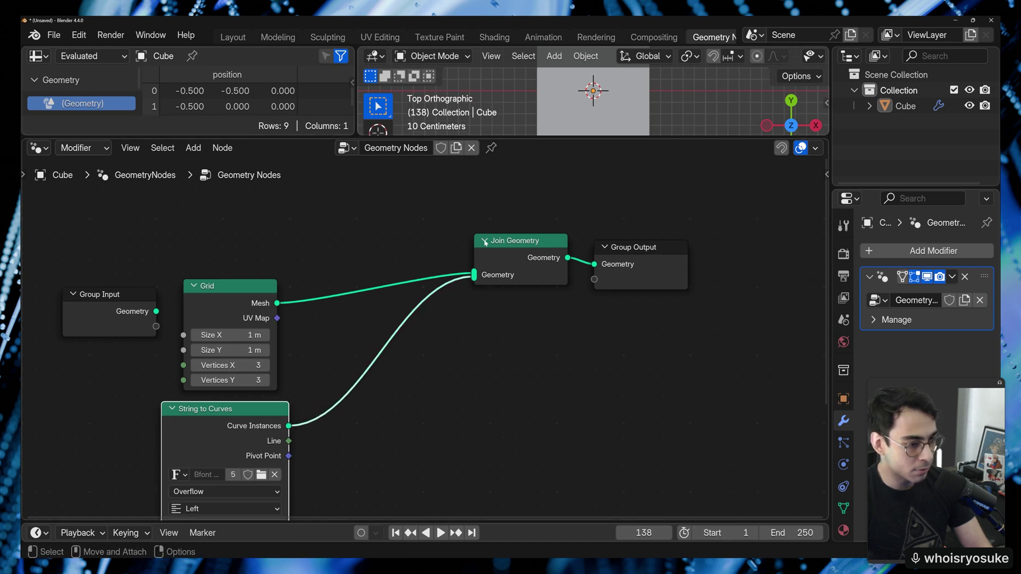
left_click_drag(252, 292, 260, 199)
left_click_drag(223, 408, 243, 312)
middle_click_drag(388, 408, 402, 351)
Step: Set the String to Curves text to "Test Button" with Center horizontal and Middle vertical alignment
left_click(258, 403)
type("Te")
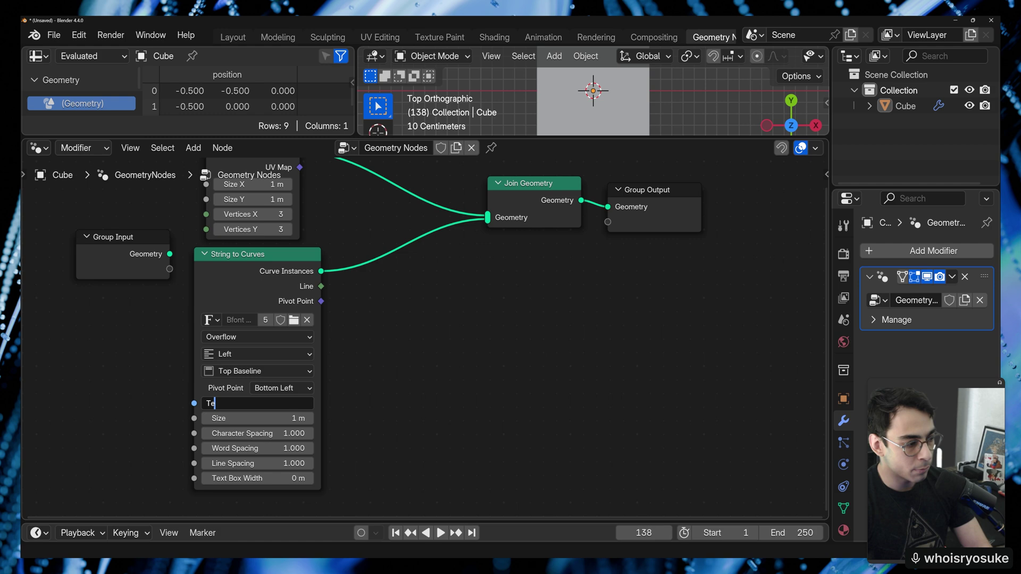
type("st Button")
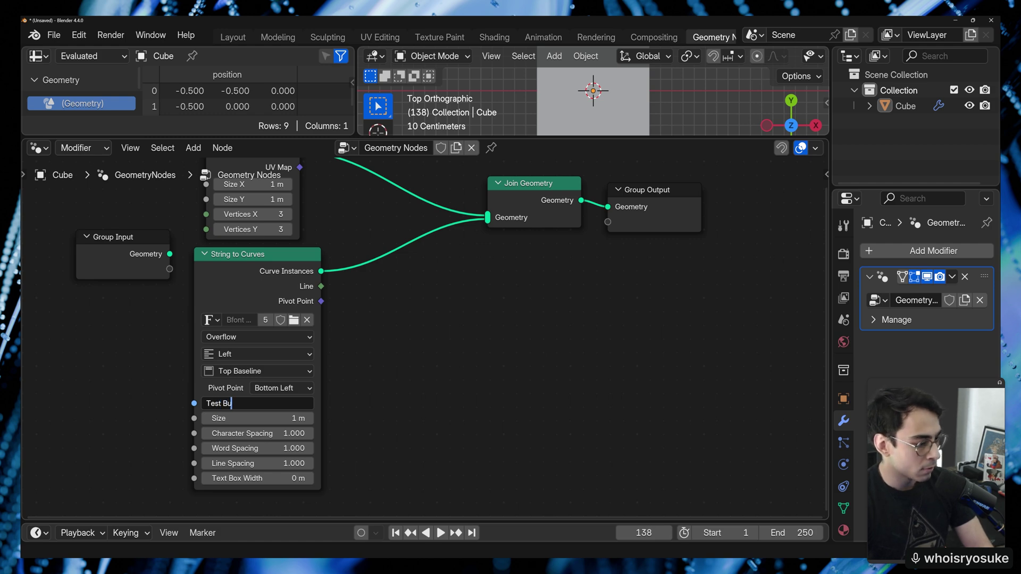
key("Return")
left_click(263, 355)
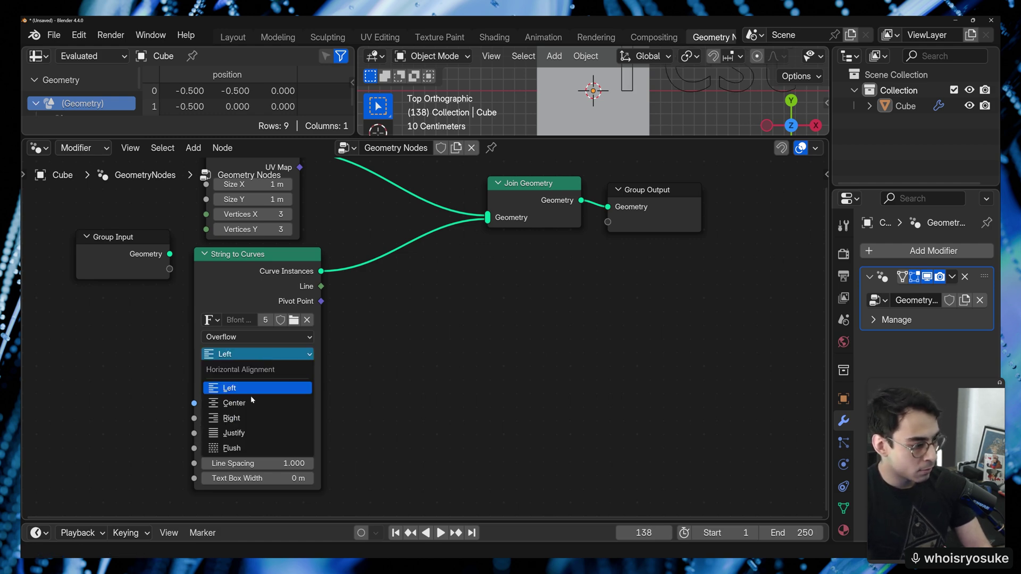
left_click(249, 401)
left_click(246, 372)
left_click(238, 435)
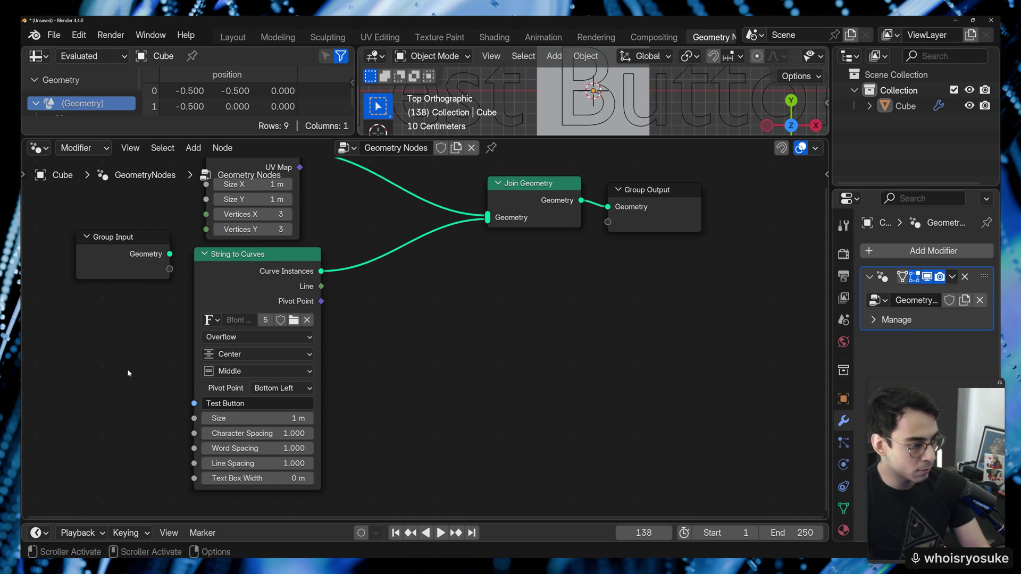
Step: Insert a Fill Curve node between String to Curves and Join Geometry and set it to N-gons
key("shift+a")
type("fill cu")
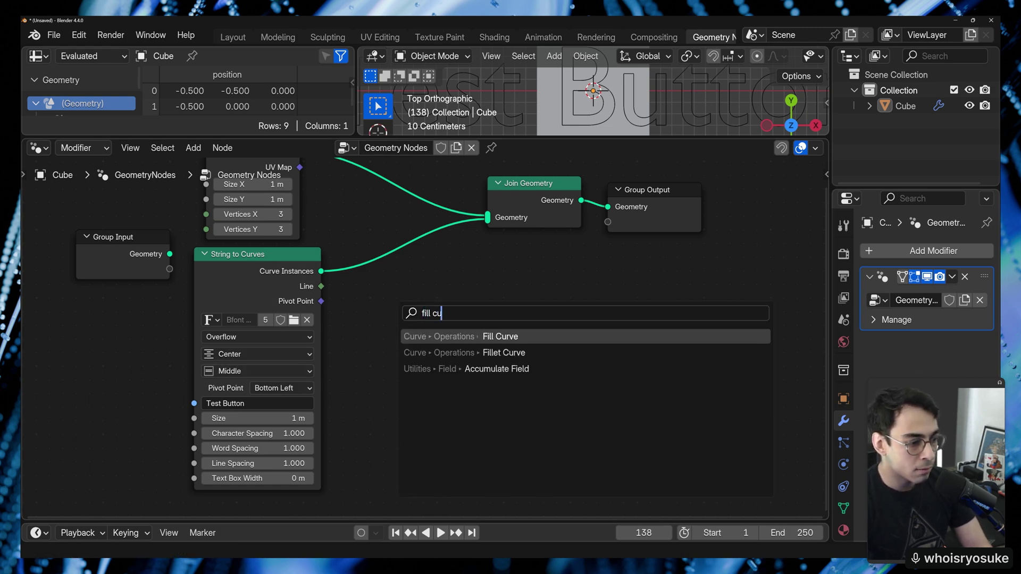
key("Return")
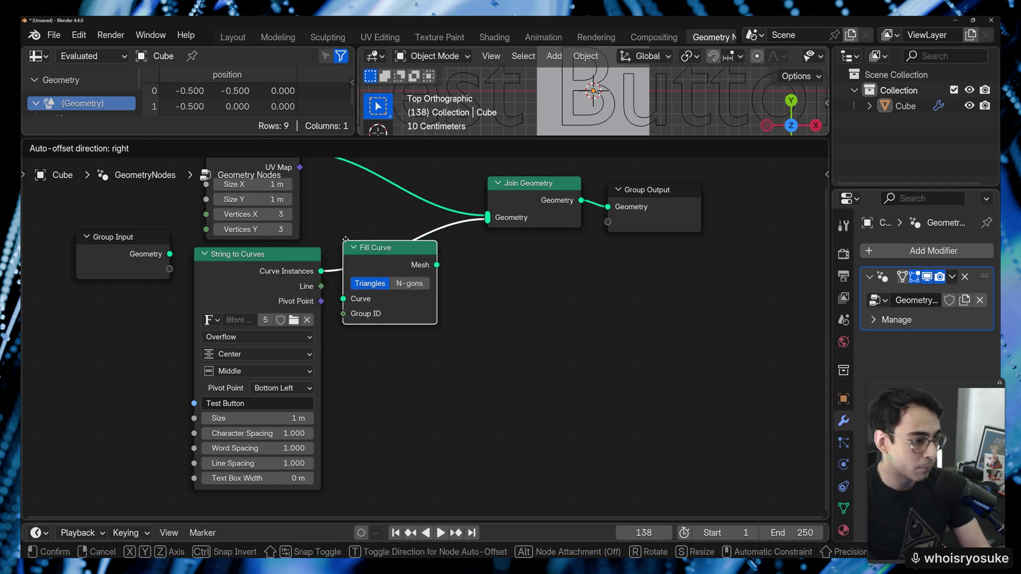
left_click(389, 249)
left_click(414, 281)
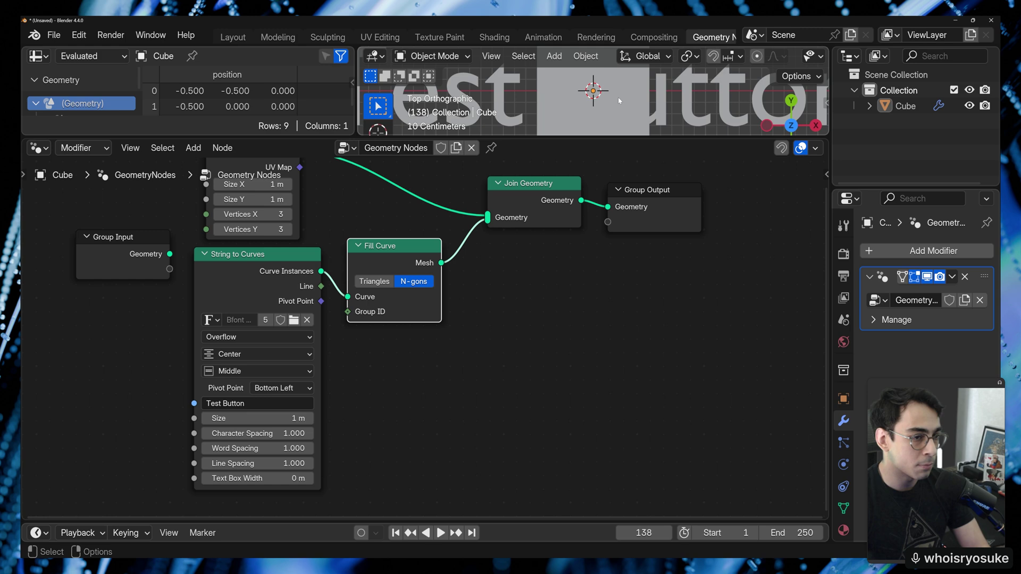
Step: Remove the Fill Curve node while keeping the text curves linked to Join Geometry, and undo the removal
scroll(553, 56, "down", 7)
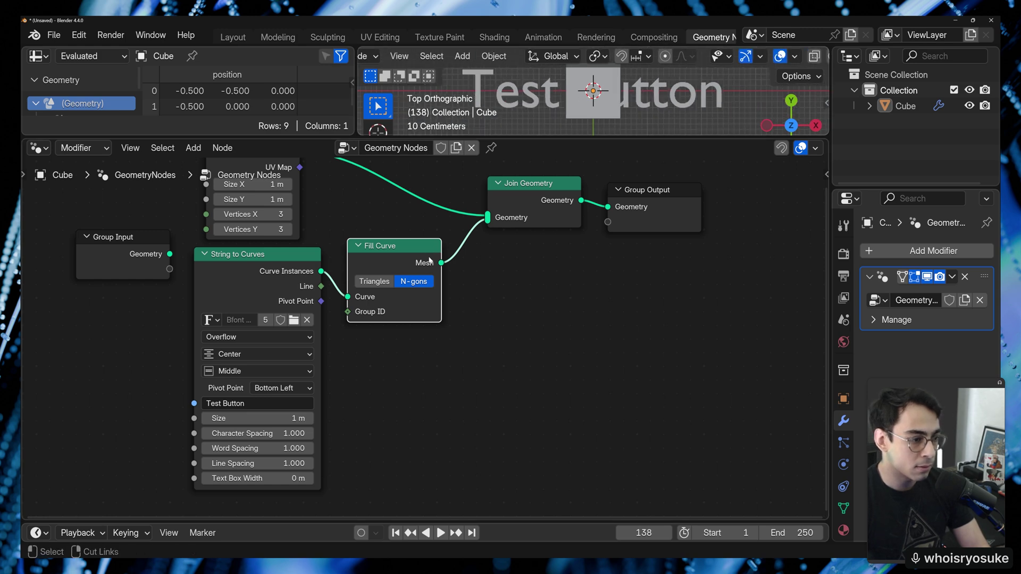
key("ctrl+x")
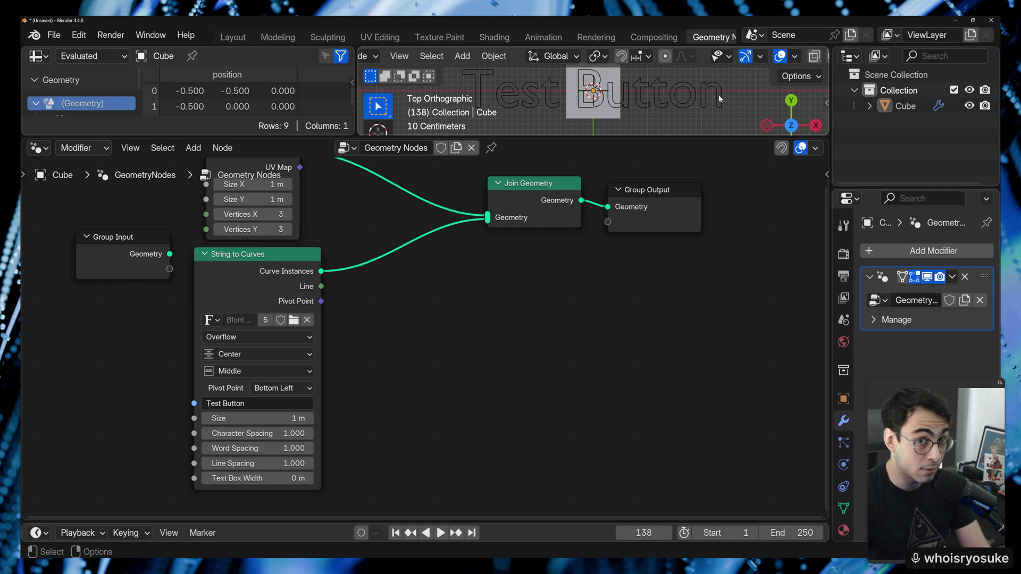
key("ctrl+z")
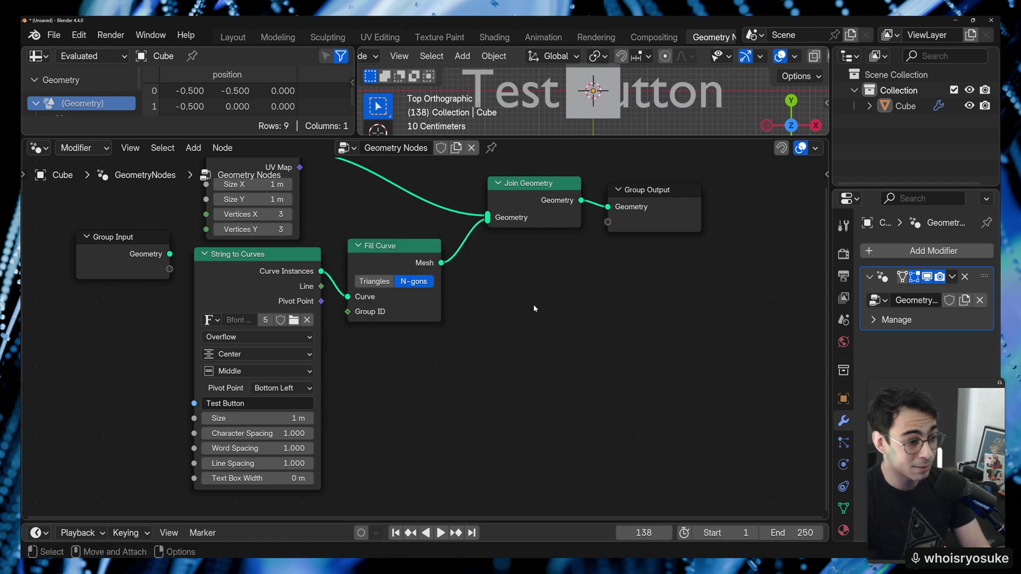
Step: Move the Join Geometry and Group Output nodes farther right to make room for more nodes
middle_click_drag(531, 306, 524, 395)
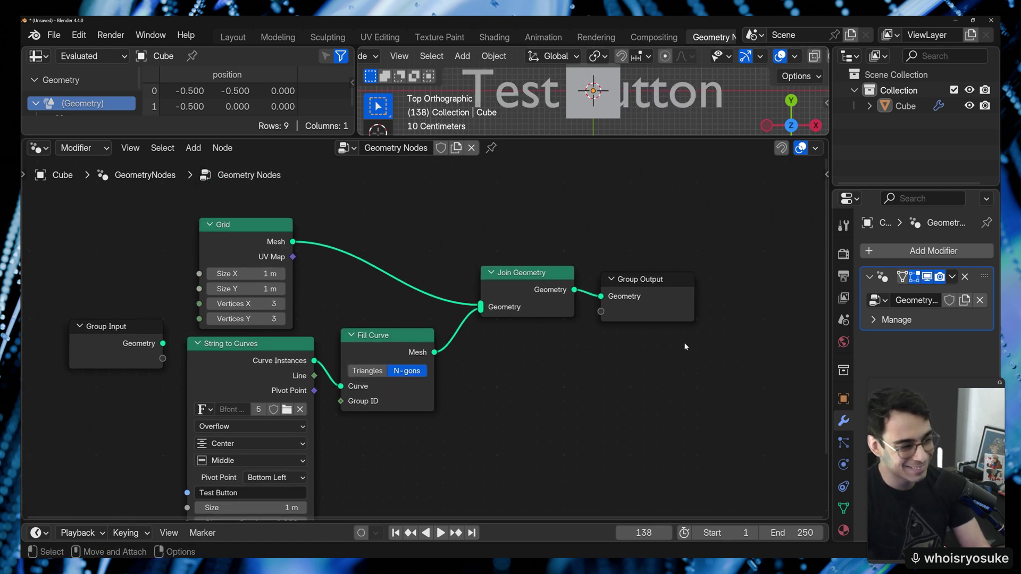
left_click_drag(557, 349, 665, 296)
left_click(657, 335)
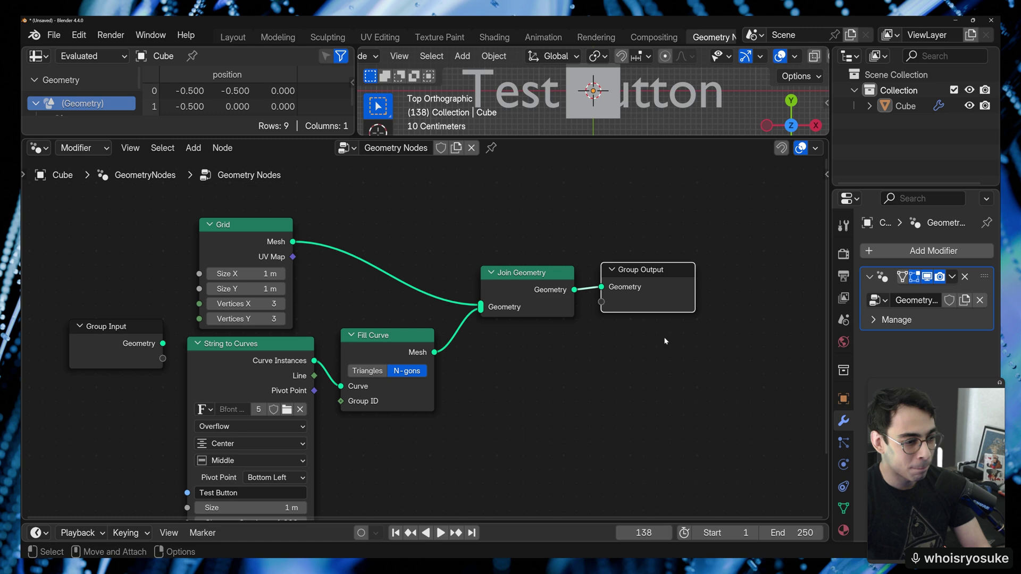
left_click(665, 342)
left_click(561, 306)
left_click_drag(710, 359, 725, 267)
left_click(540, 337)
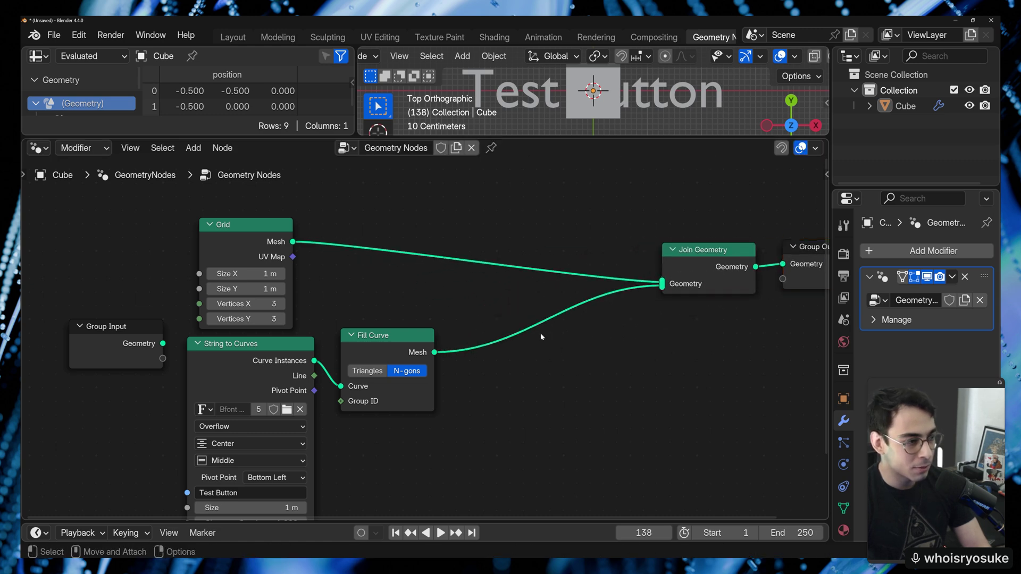
Step: Set the text Size in the String to Curves node to 0.1 m
scroll(623, 90, "down", 2)
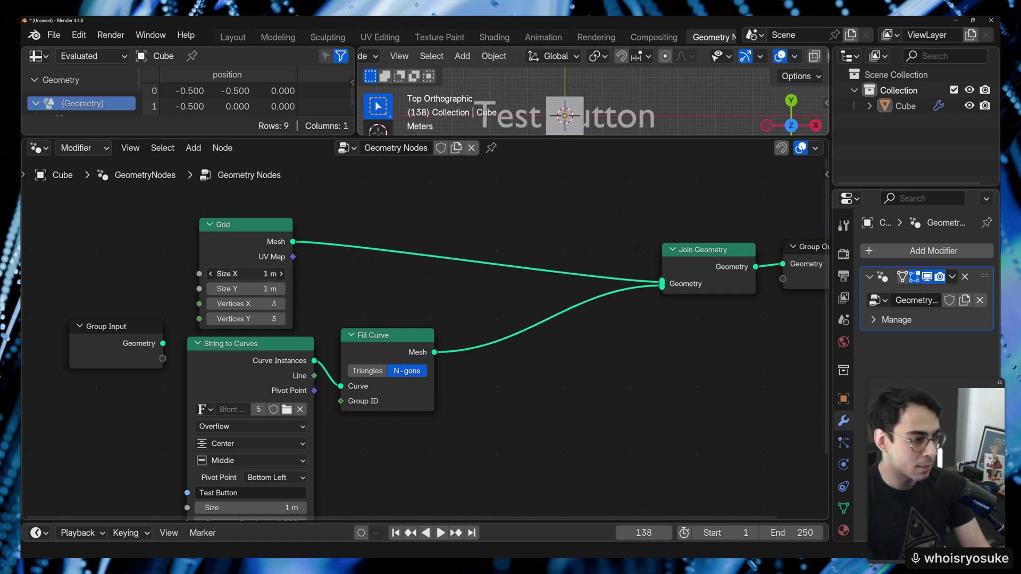
left_click_drag(250, 273, 345, 273)
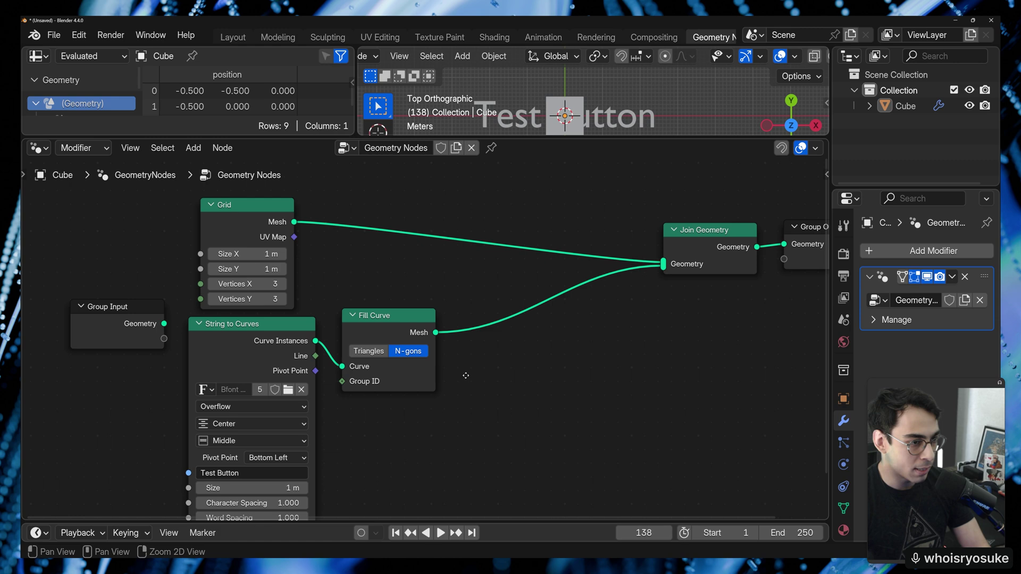
middle_click_drag(465, 375, 466, 346)
left_click(250, 458)
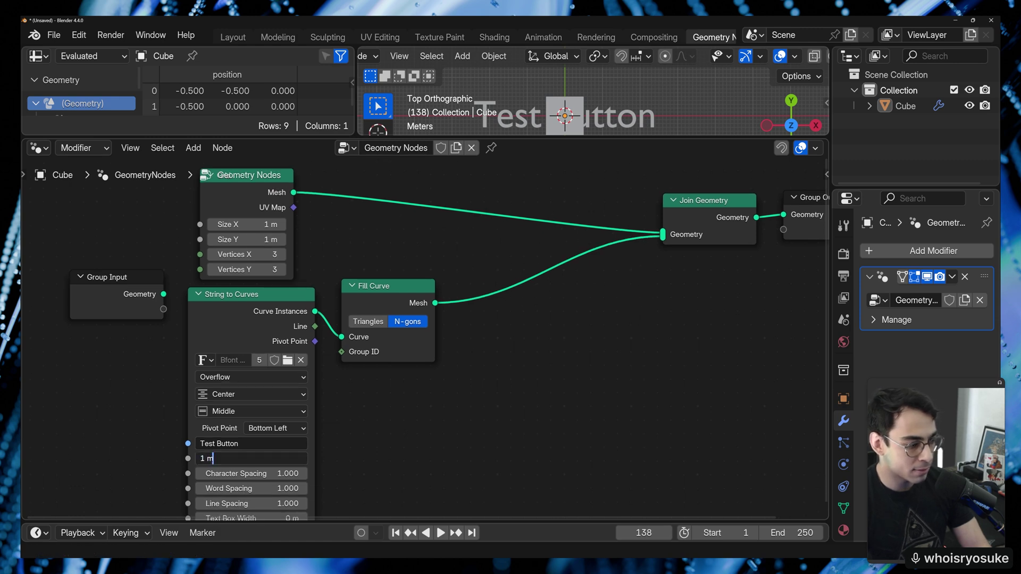
key("Return")
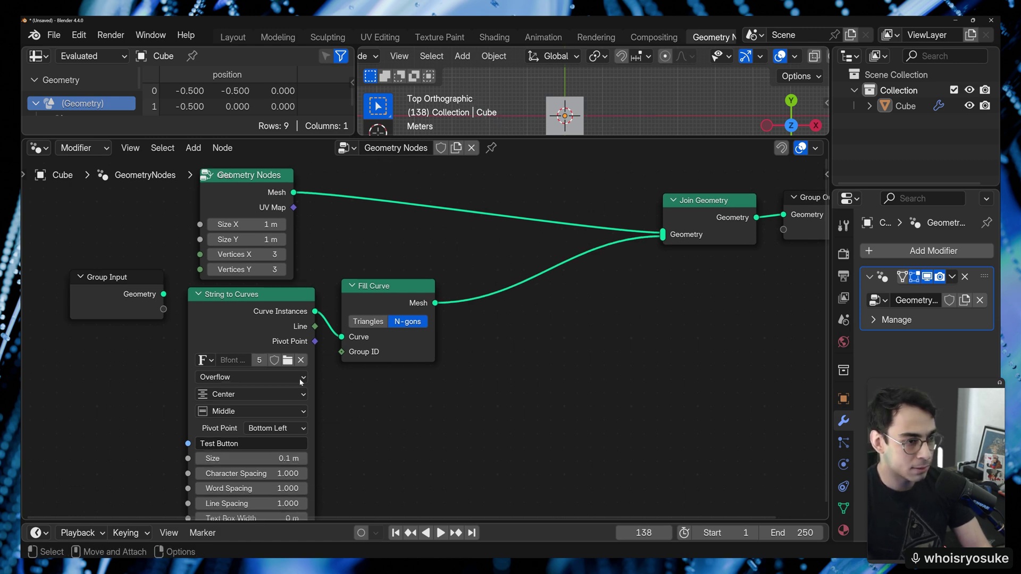
Step: Show the viewport in wireframe shading and set the Grid's Size Y to 0.25 m
scroll(796, 59, "right", 3)
left_click(756, 56)
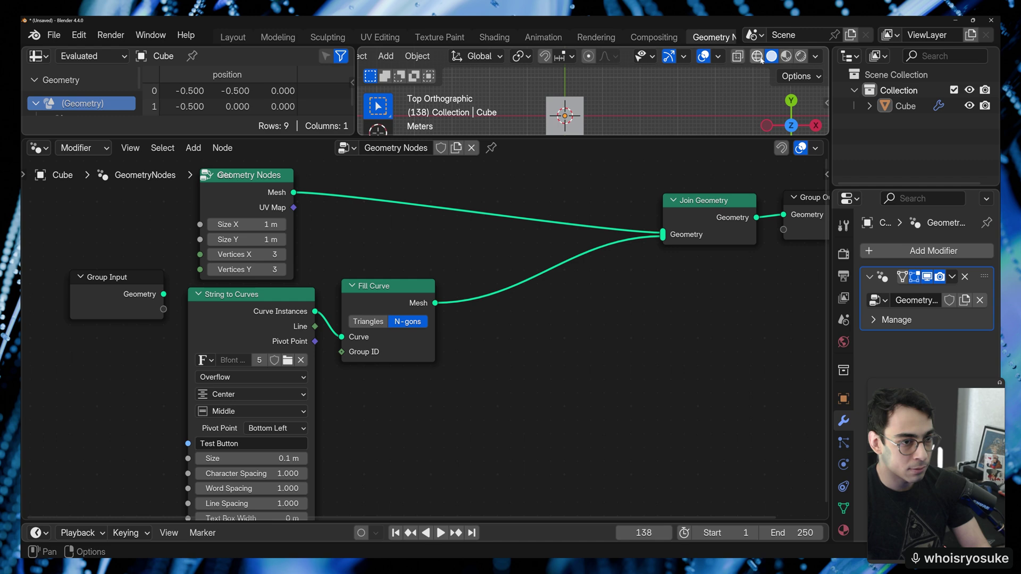
scroll(585, 110, "up", 5)
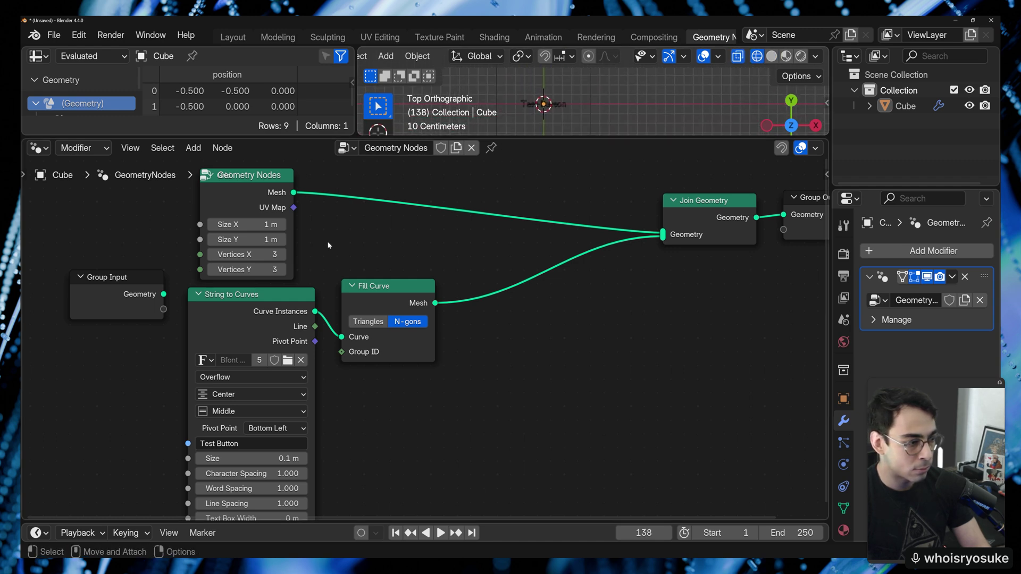
left_click_drag(262, 234, 223, 233)
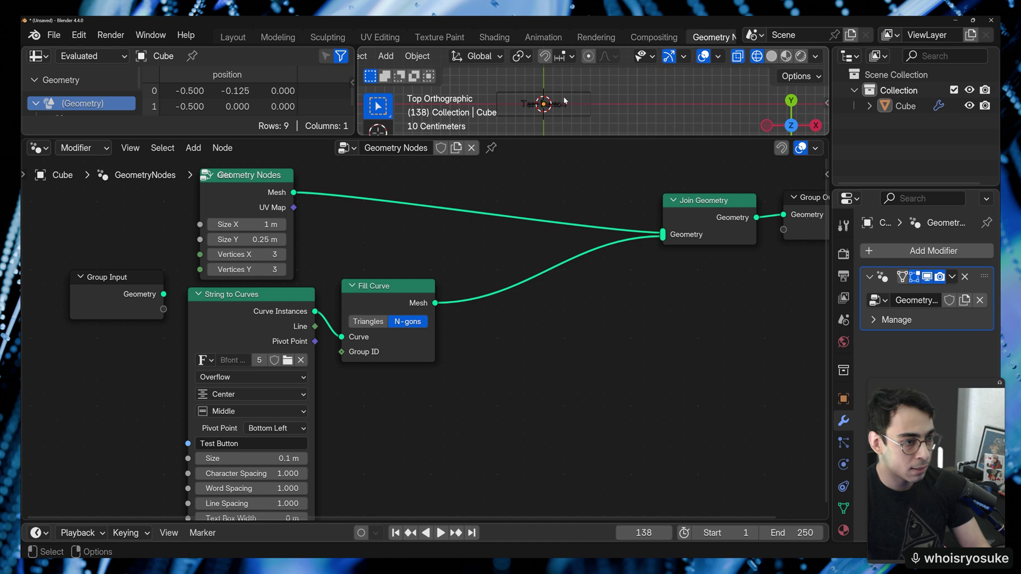
scroll(563, 98, "up", 4)
middle_click_drag(603, 99, 671, 93, "shift")
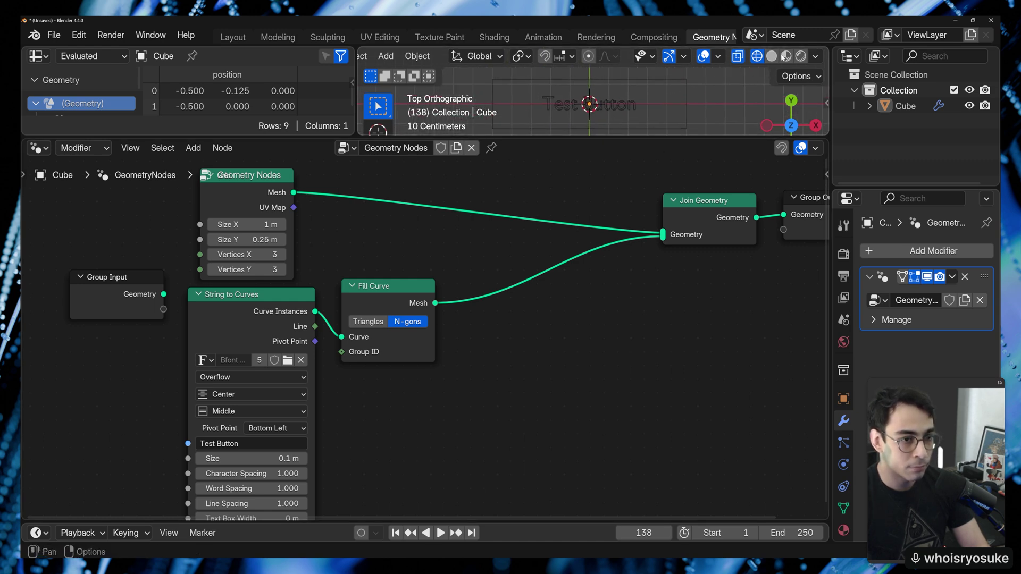
Step: Insert a Set Material node with Material.001 between the Grid and Join Geometry, and switch the viewport to Material Preview shading
left_click(772, 55)
middle_click_drag(626, 304, 588, 351)
key("shift+a")
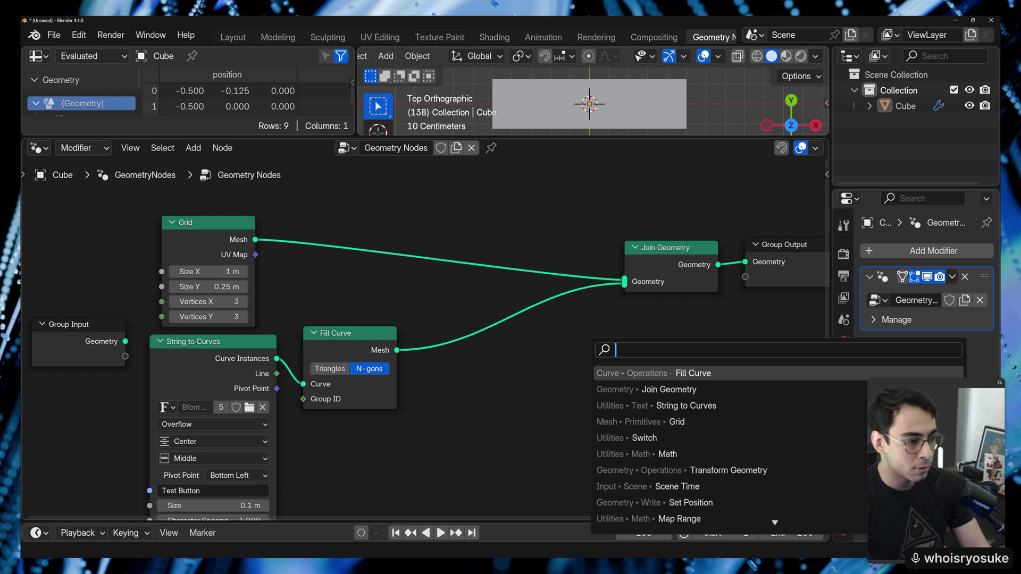
type("set")
key("Return")
left_click(419, 218)
left_click(463, 281)
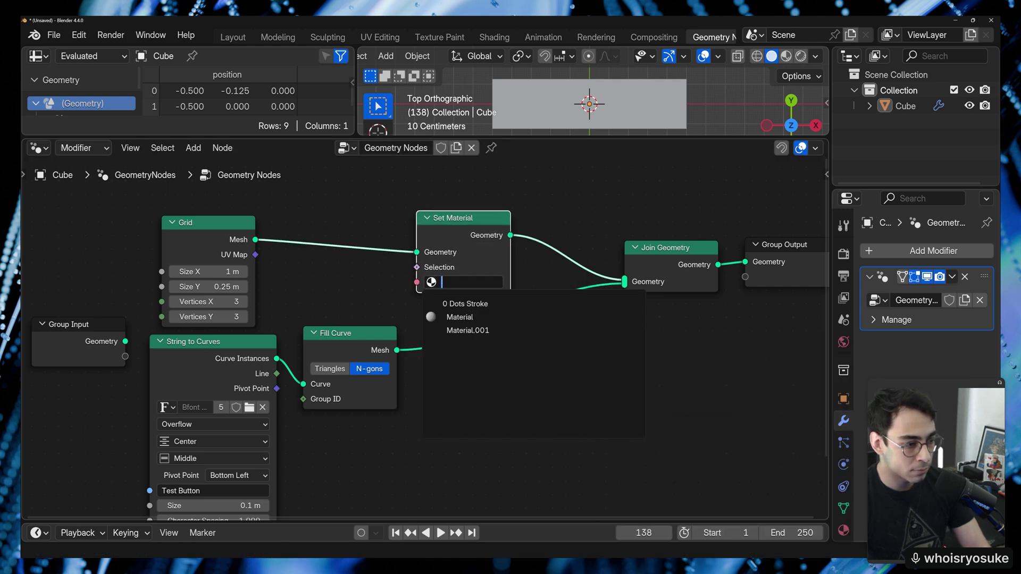
left_click(538, 330)
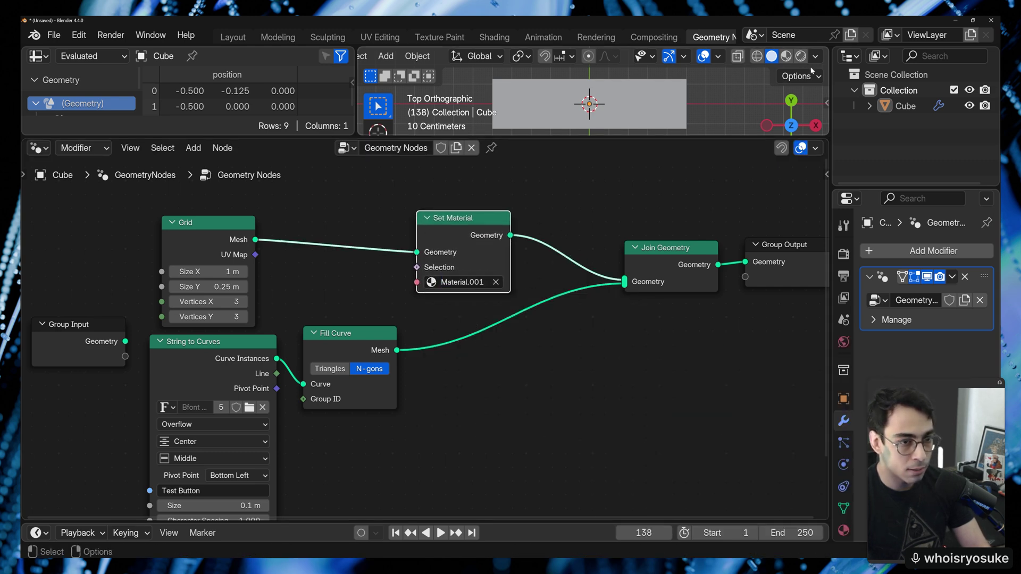
left_click(786, 56)
Step: Insert a second Set Material node between Fill Curve and Join Geometry and assign it the material named Material
left_click(440, 349)
key("shift+a")
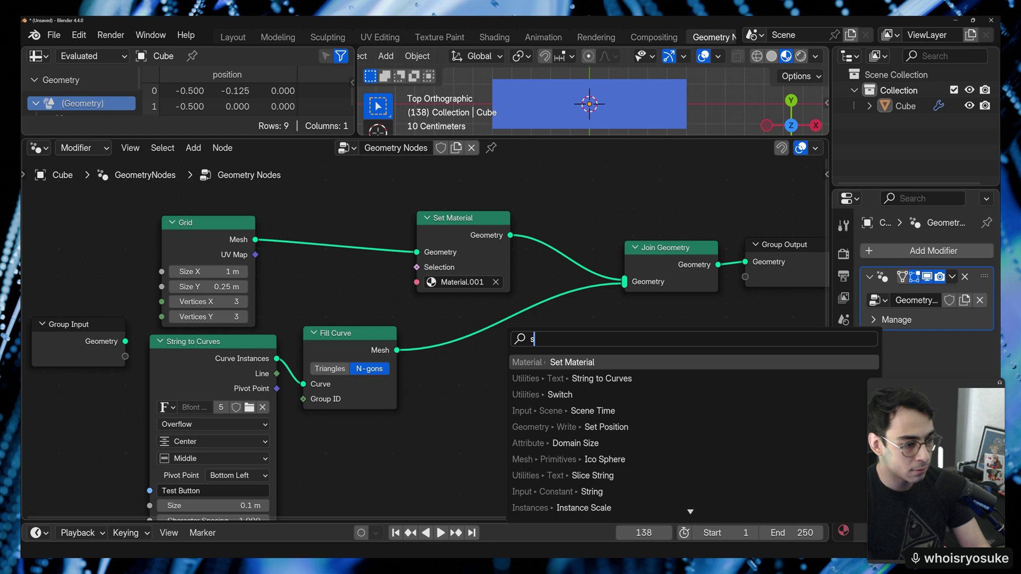
type("set")
key("Return")
left_click(512, 386)
left_click(511, 399)
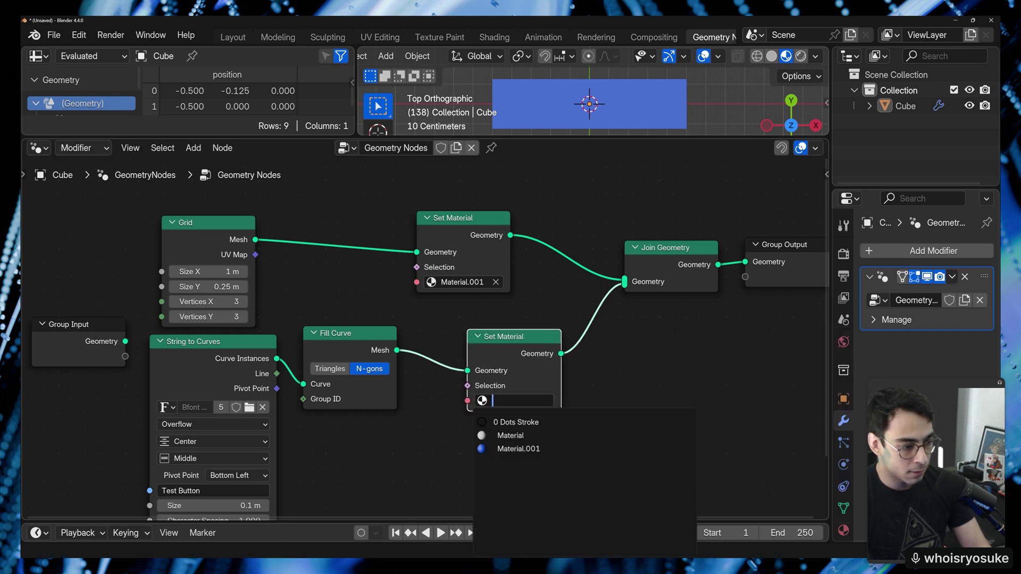
left_click(518, 438)
left_click_drag(538, 339, 518, 338)
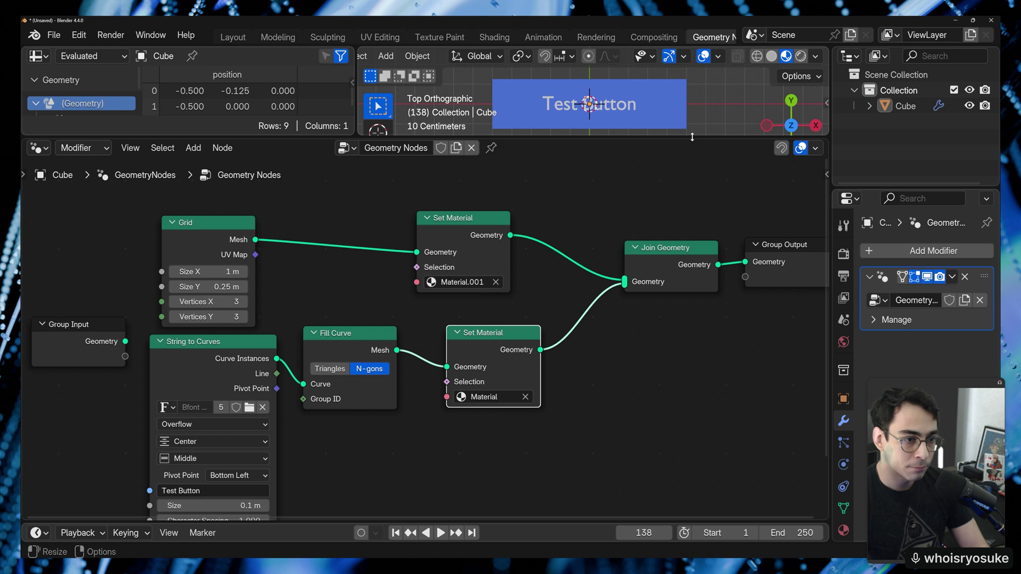
Step: Enlarge the 3D viewport area slightly and select all nodes except the Group Input and Group Output
left_click(417, 292)
scroll(416, 292, "down", 1)
middle_click_drag(624, 395, 627, 357)
scroll(627, 358, "down", 1)
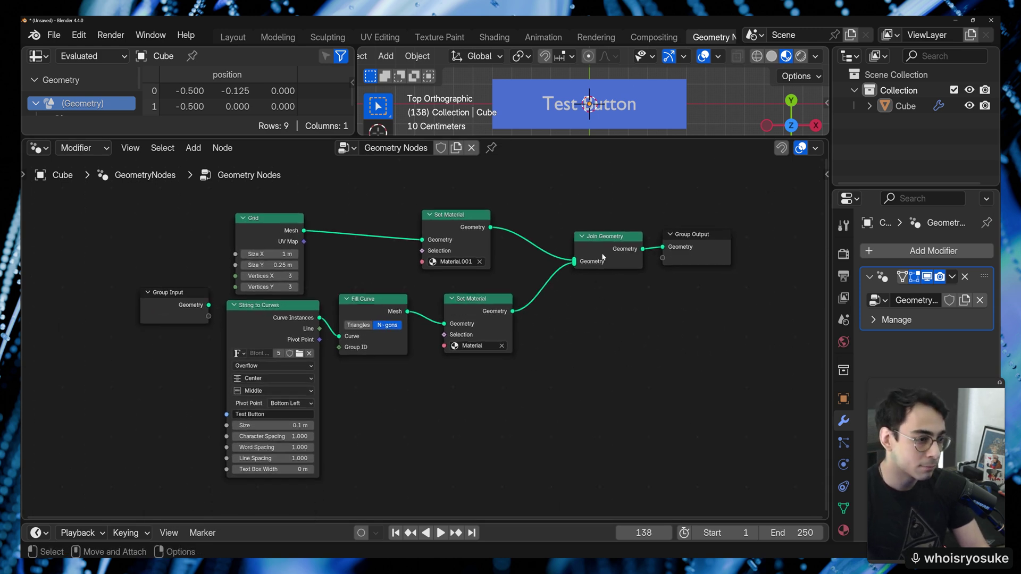
left_click_drag(640, 140, 641, 163)
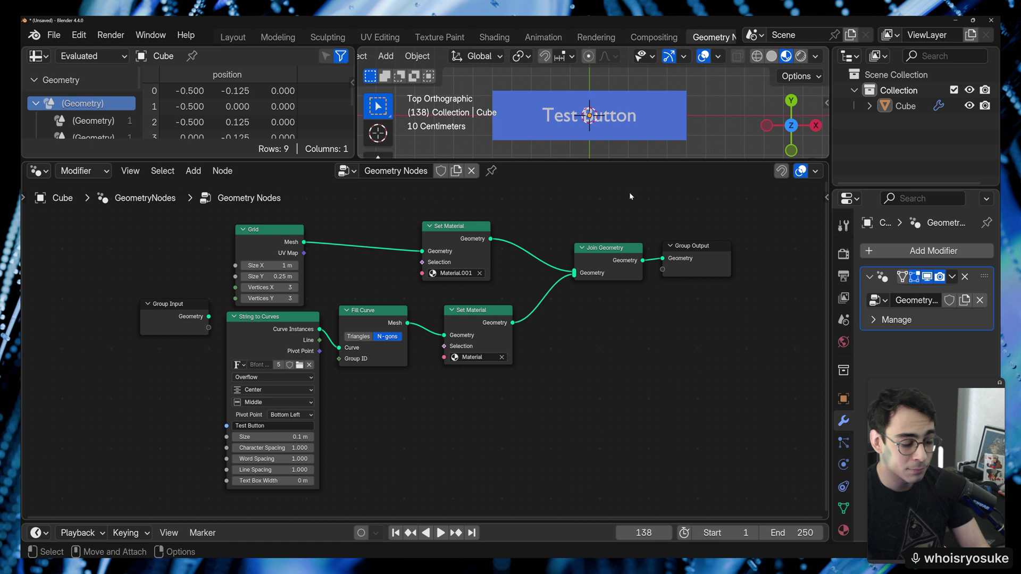
middle_click_drag(520, 437, 526, 443)
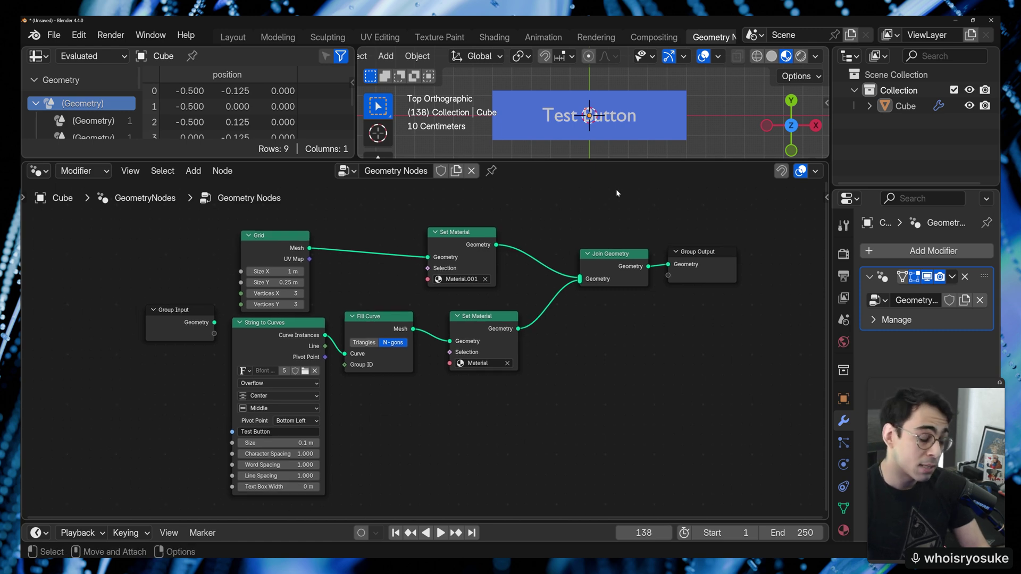
left_click_drag(618, 456, 300, 231)
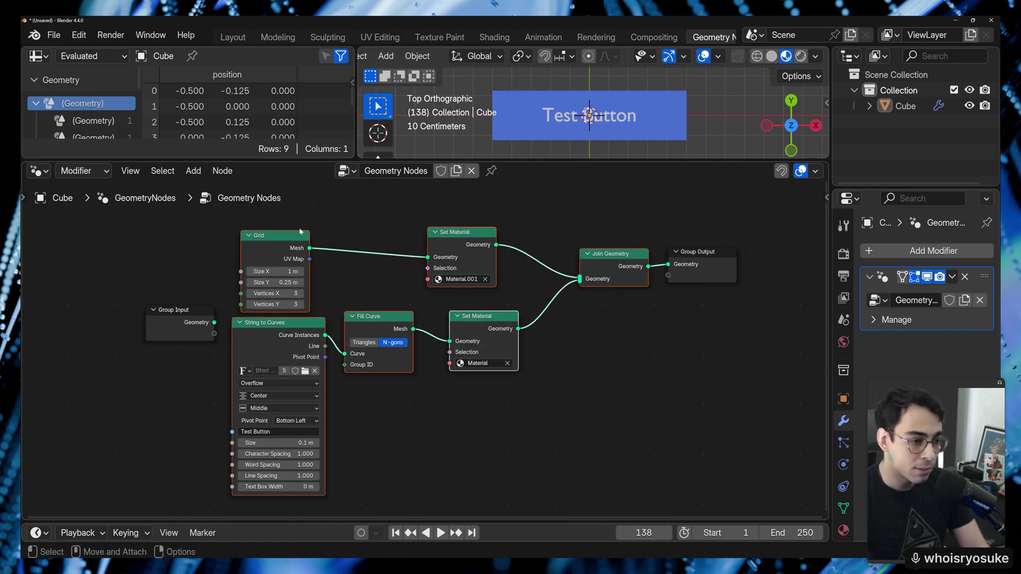
Step: Make a node group from the selected button nodes and name it UI.Button
right_click(456, 258)
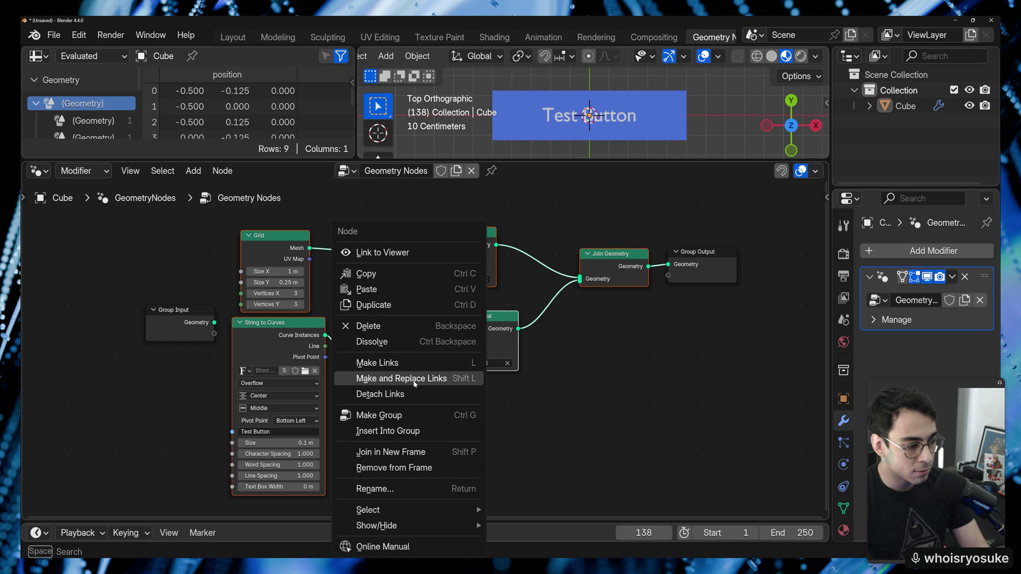
left_click(379, 415)
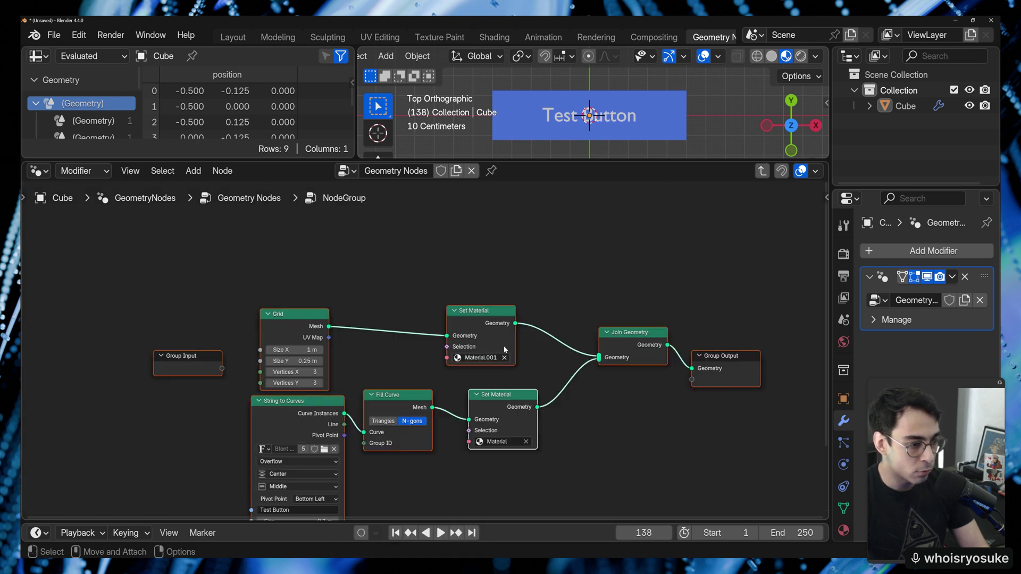
key("n")
left_click(723, 216)
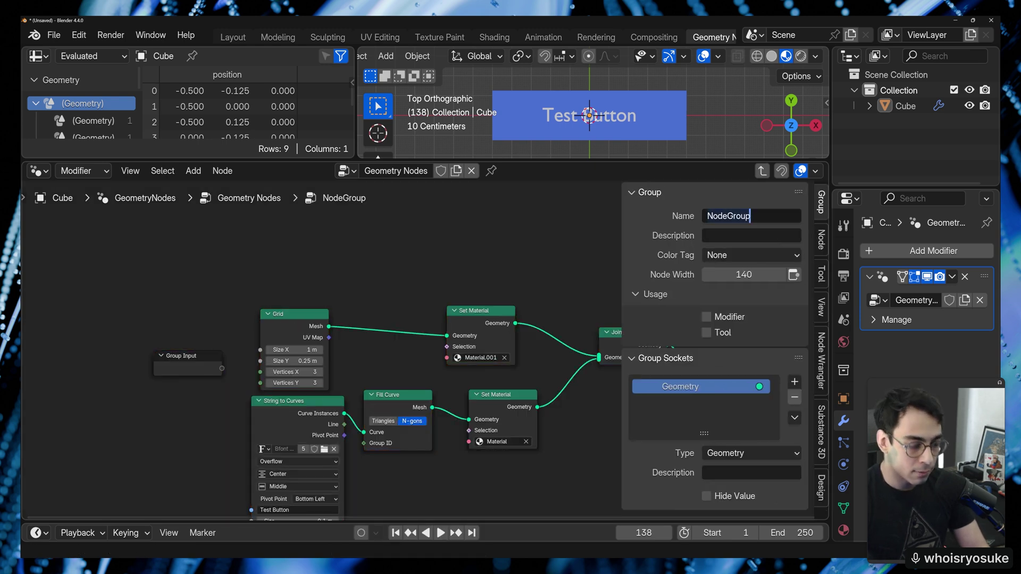
type("UI.Button")
key("Return")
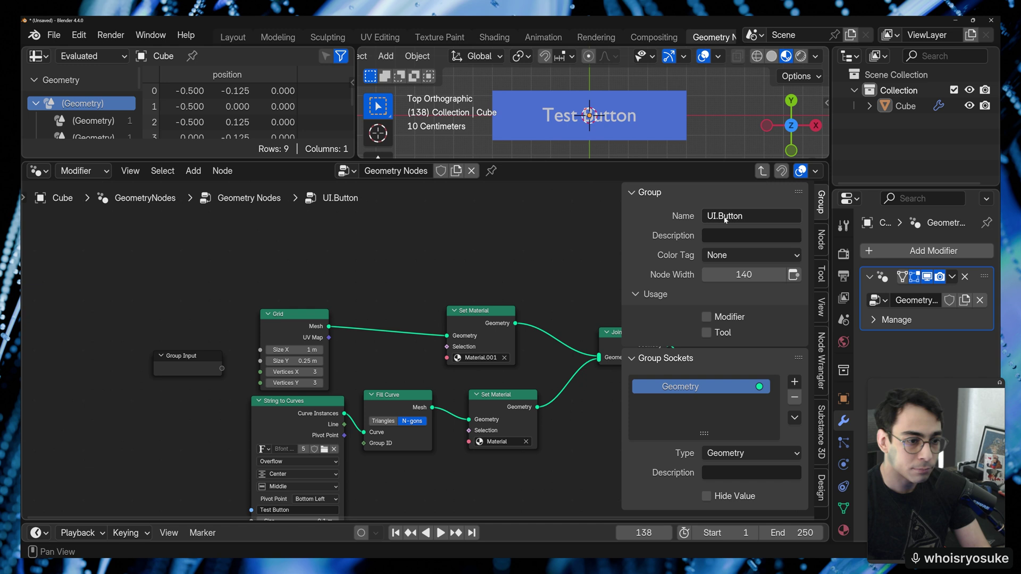
Step: Expose the Grid's Size X and Size Y and the text's String as inputs of the UI.Button group, and exit the group
middle_click_drag(393, 288, 384, 244)
left_click_drag(250, 306, 213, 335)
middle_click_drag(241, 466, 233, 402)
left_click_drag(234, 402, 204, 291)
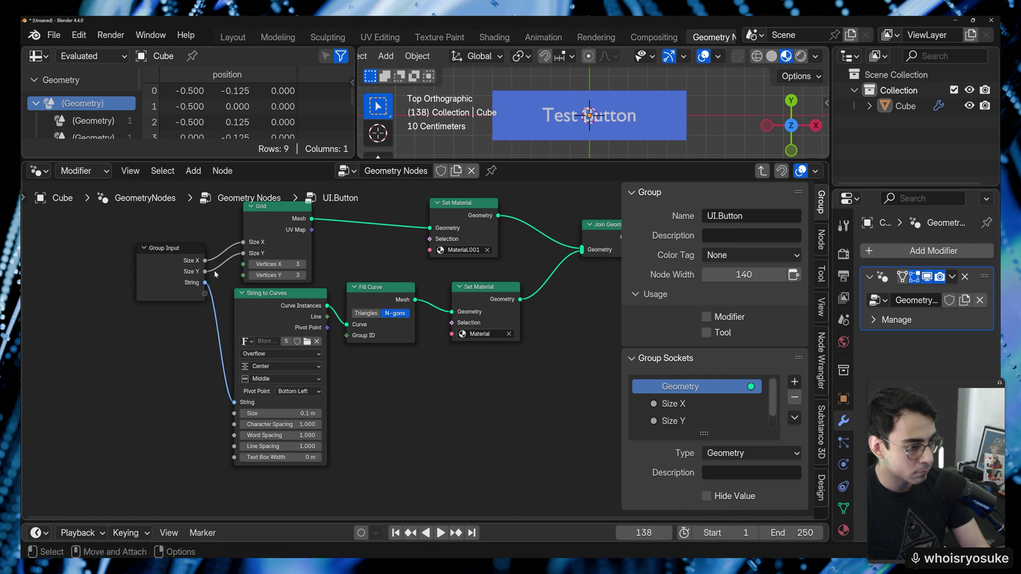
key("Tab")
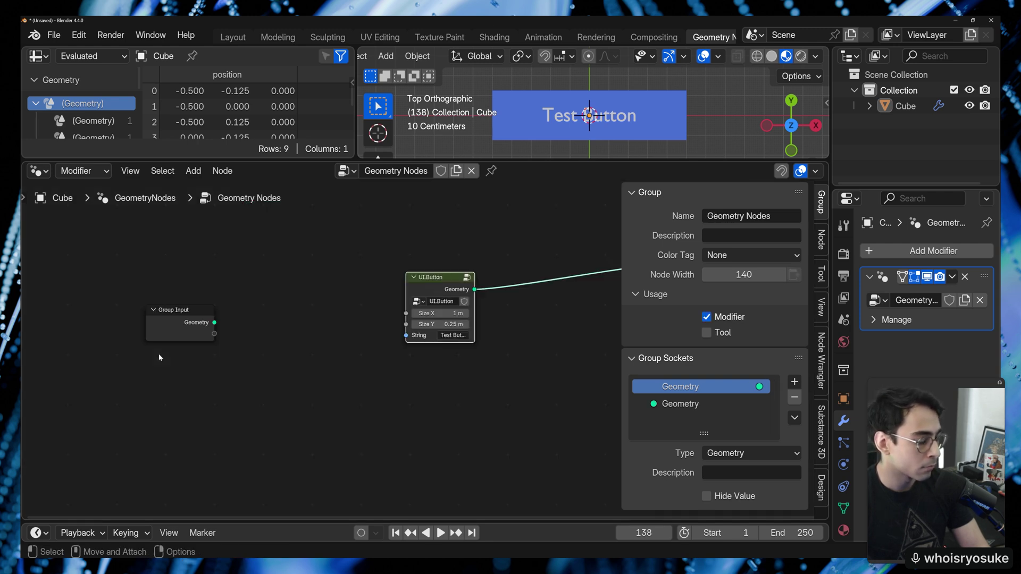
Step: Duplicate the UI.Button node below the original and combine both through a Join Geometry node feeding the Group Output
middle_click_drag(609, 258, 345, 290)
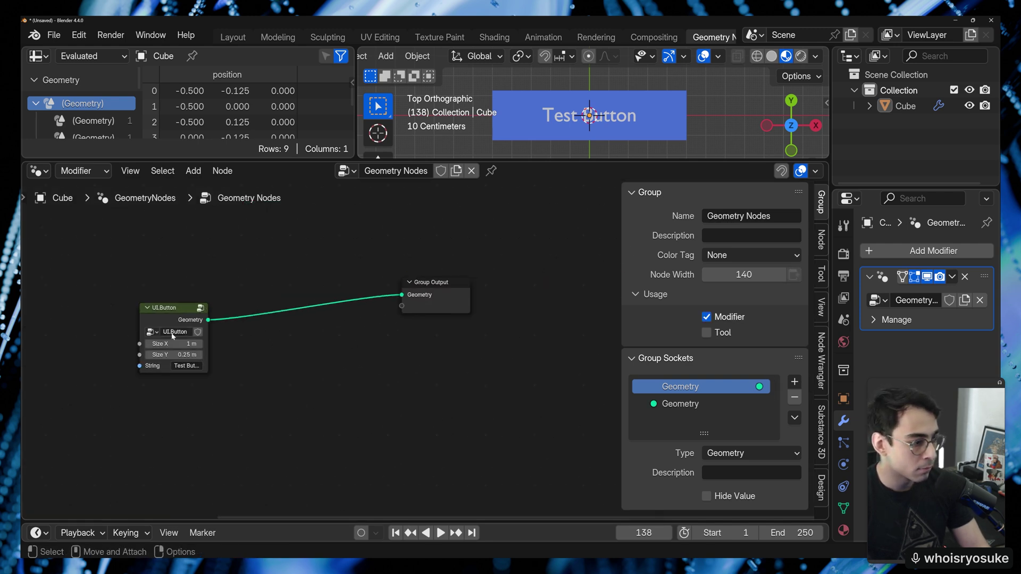
key("shift+d")
left_click(166, 453)
left_click(350, 334)
key("shift+a")
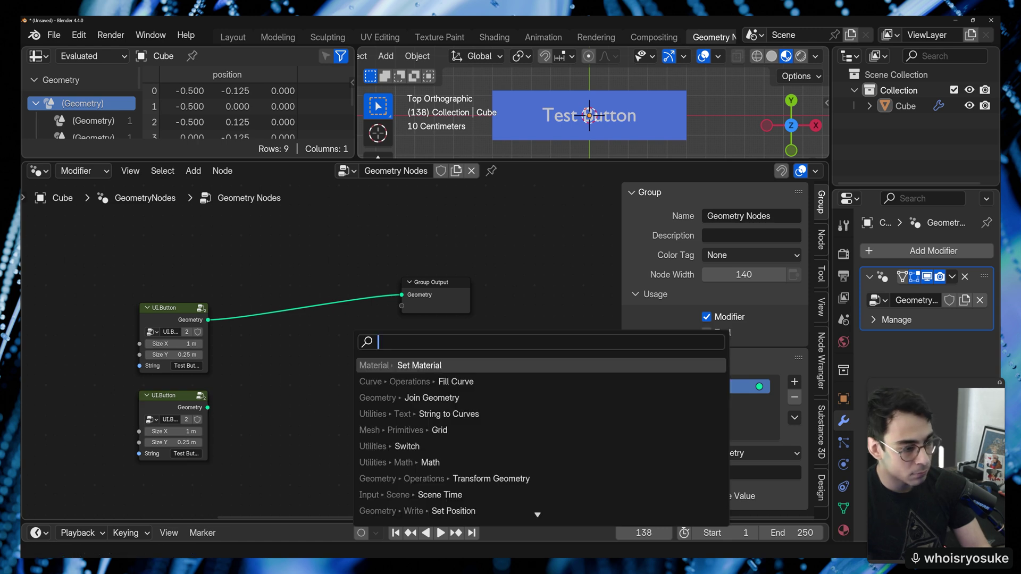
type("join")
key("Return")
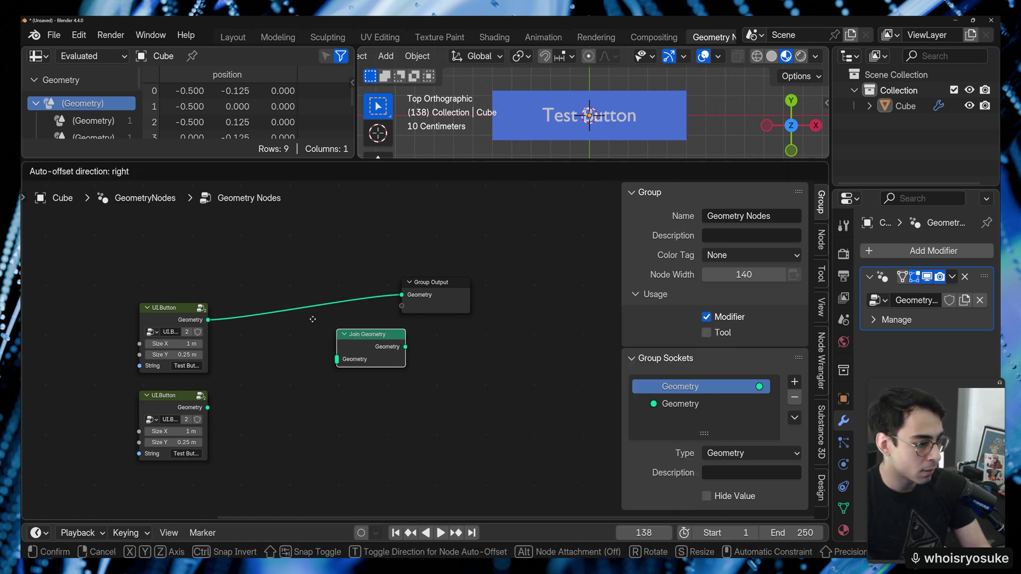
left_click(293, 307)
left_click_drag(207, 407, 287, 322)
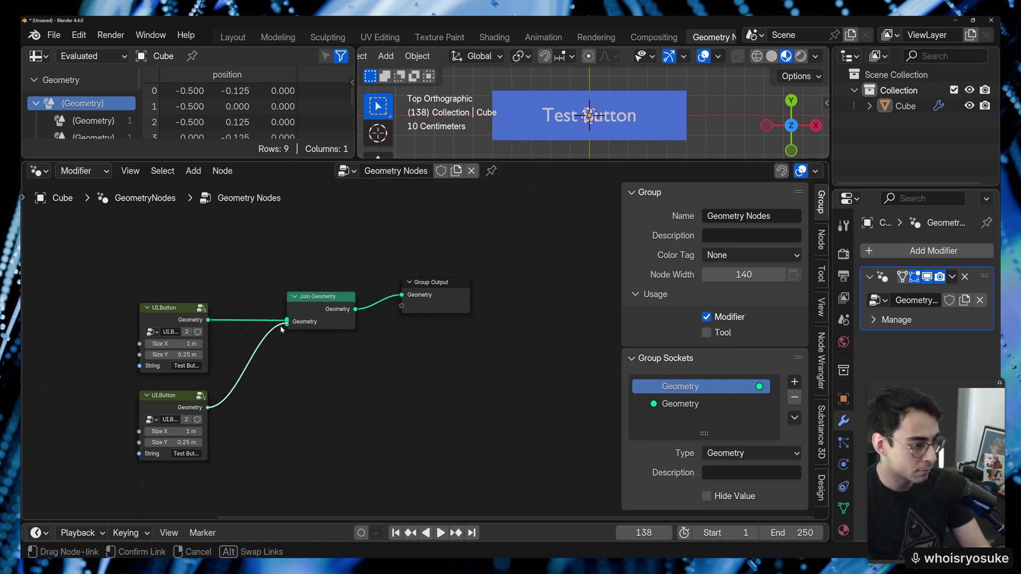
Step: Insert a Transform Geometry node between the duplicate UI.Button and Join Geometry, with its Translation Y set to 0.35 m
key("shift+a")
type("tra")
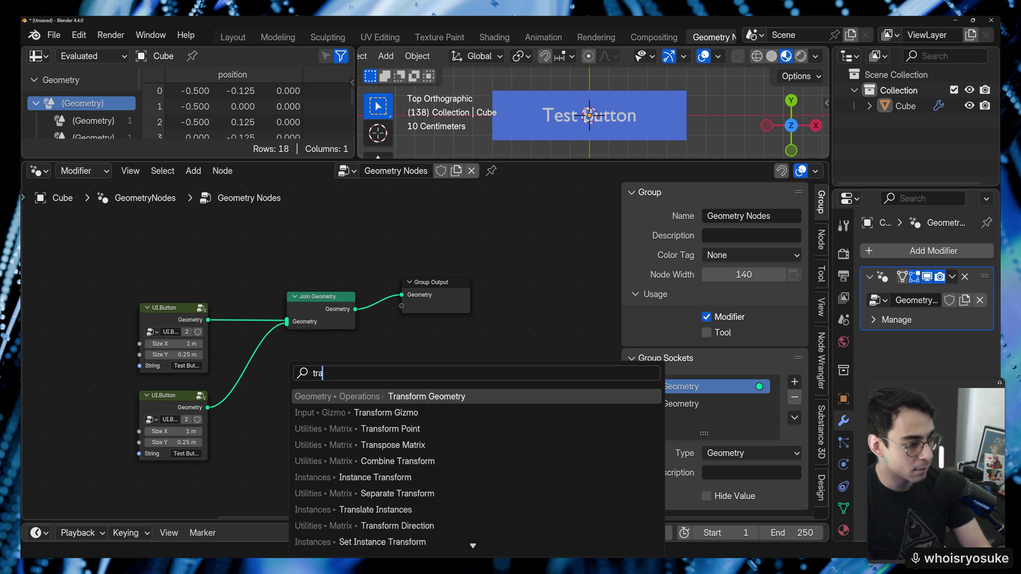
key("Return")
left_click(242, 383)
middle_click_drag(242, 383, 270, 346)
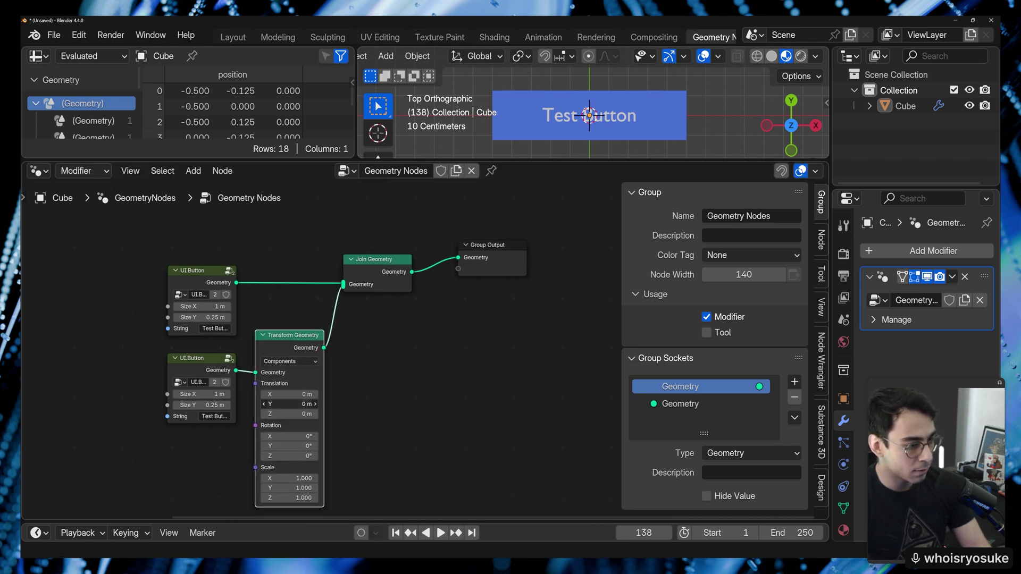
left_click_drag(289, 404, 309, 404)
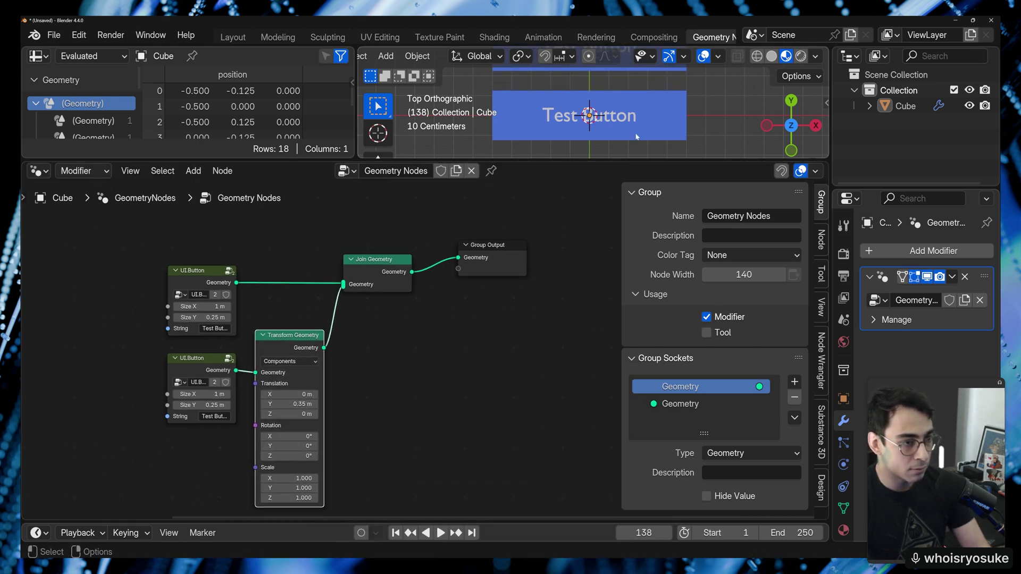
Step: Set the duplicate UI.Button's String to "Button 2" and frame both buttons in the viewport
scroll(636, 137, "down", 3)
left_click(210, 418)
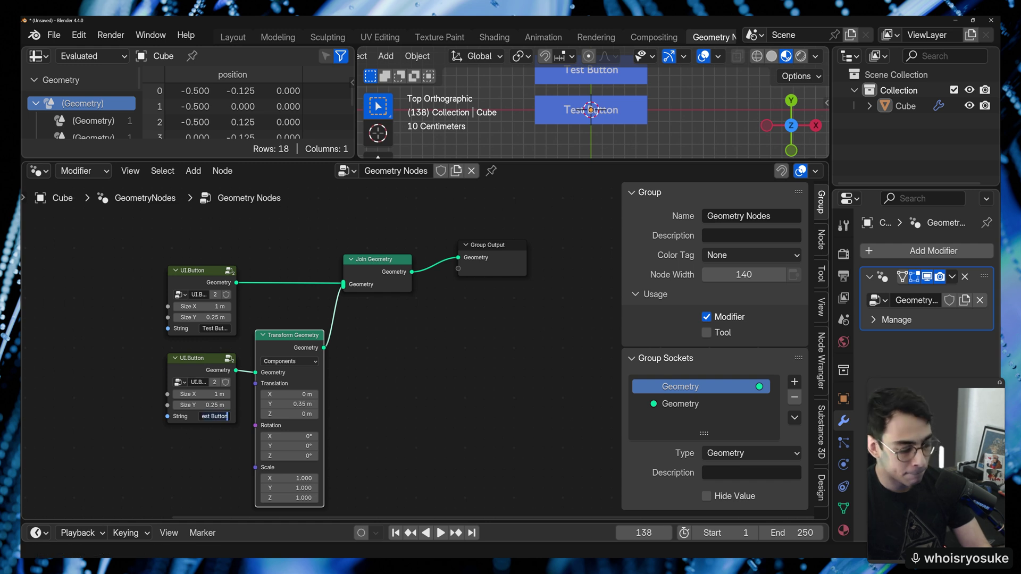
type("Button 2")
key("Return")
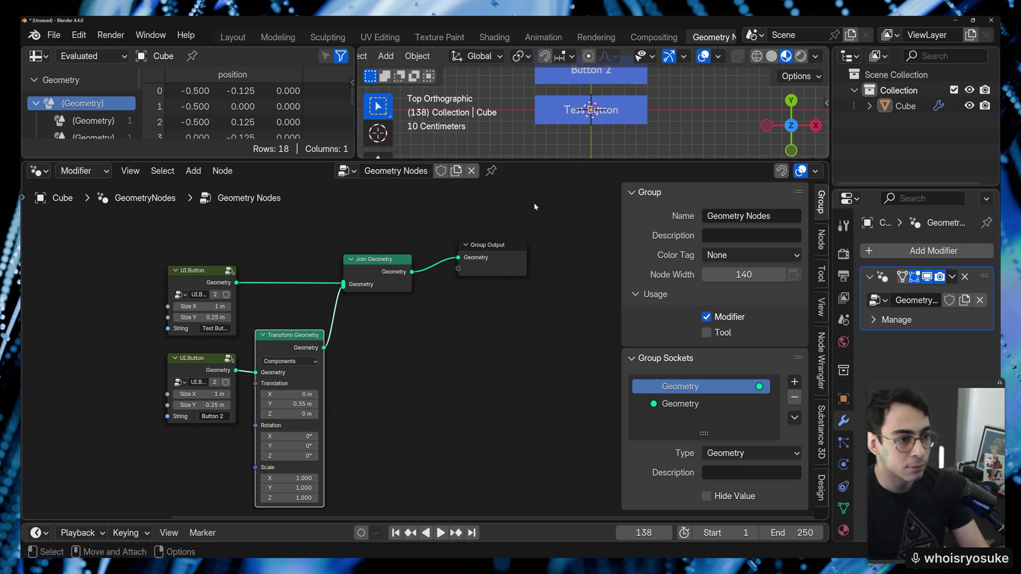
scroll(623, 126, "down", 2)
middle_click_drag(622, 123, 614, 137, "shift")
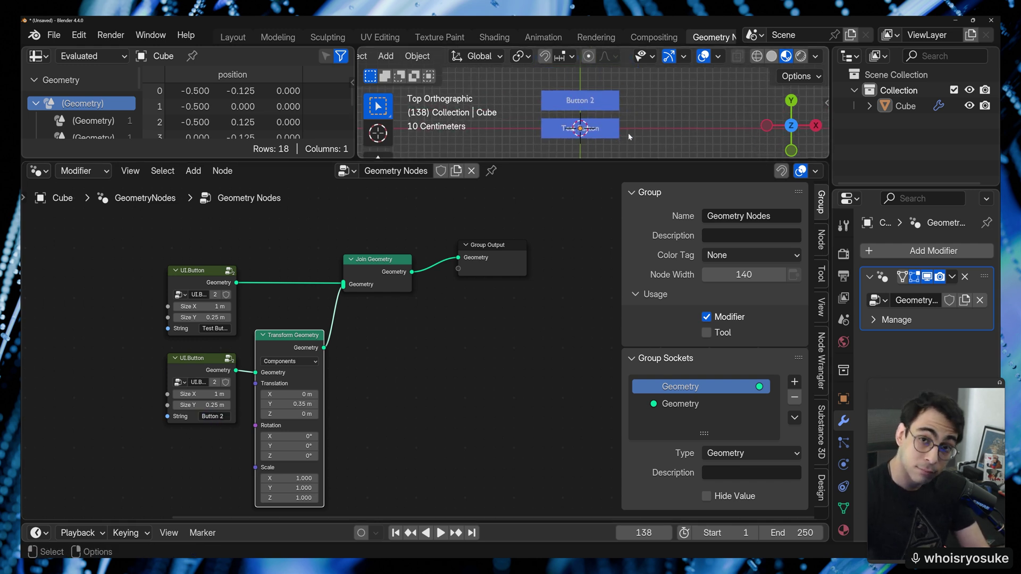
scroll(629, 136, "up", 3)
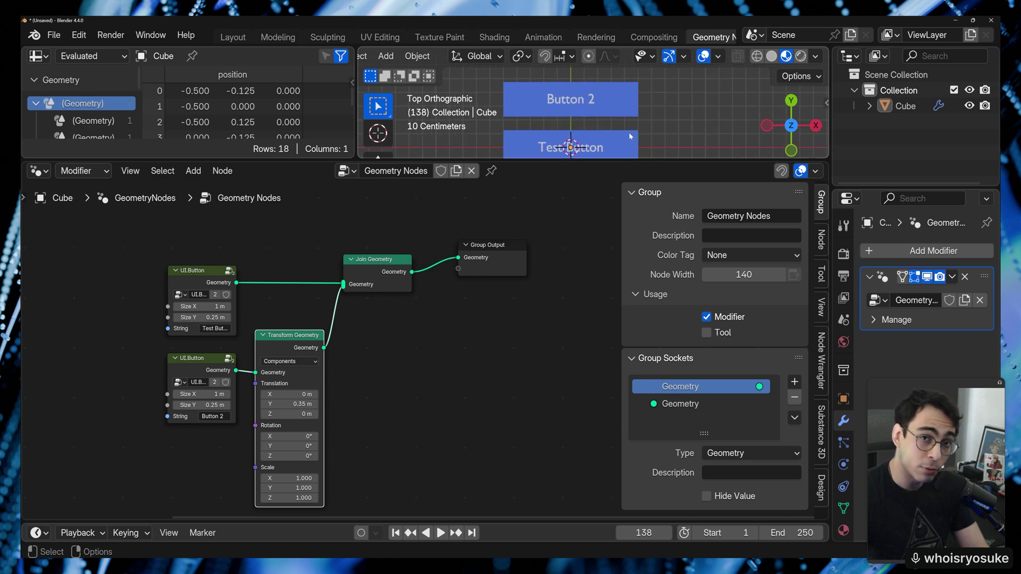
middle_click_drag(630, 136, 631, 125, "shift")
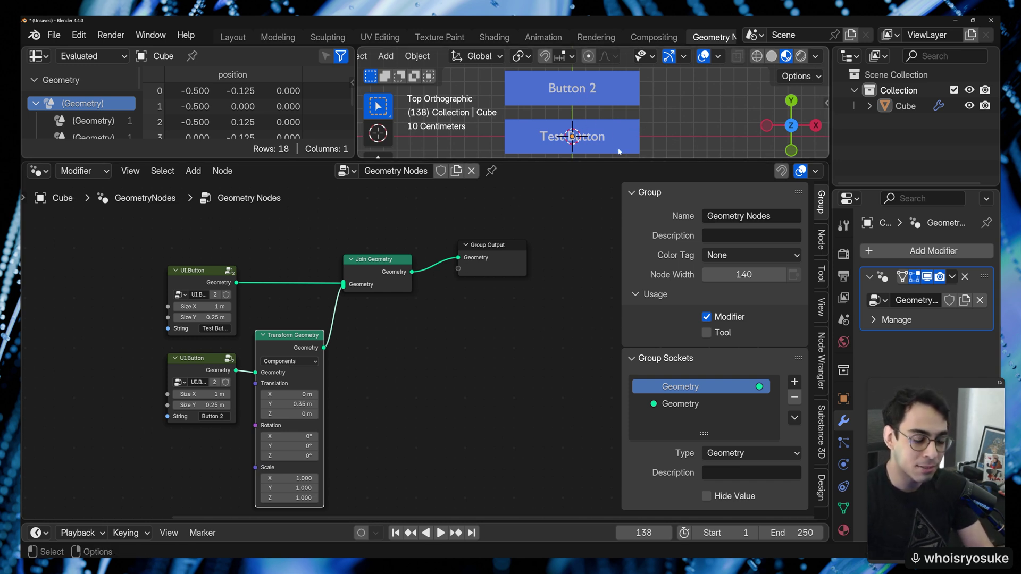
Step: With the Cube object selected, widen both UI.Button nodes and set the Test Button node's Size X to 1.86 m
left_click(906, 106)
left_click(275, 316)
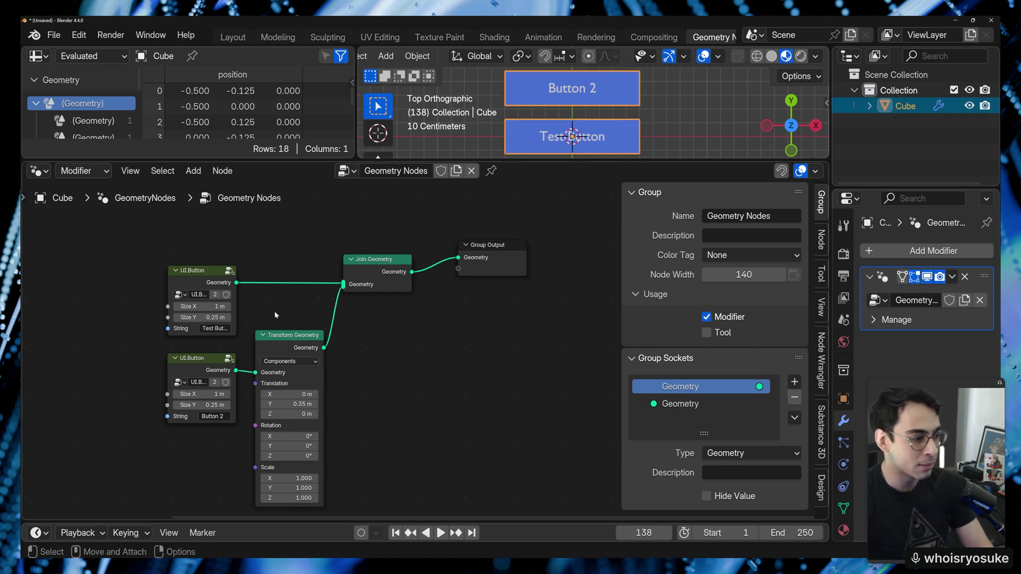
left_click_drag(168, 288, 130, 290)
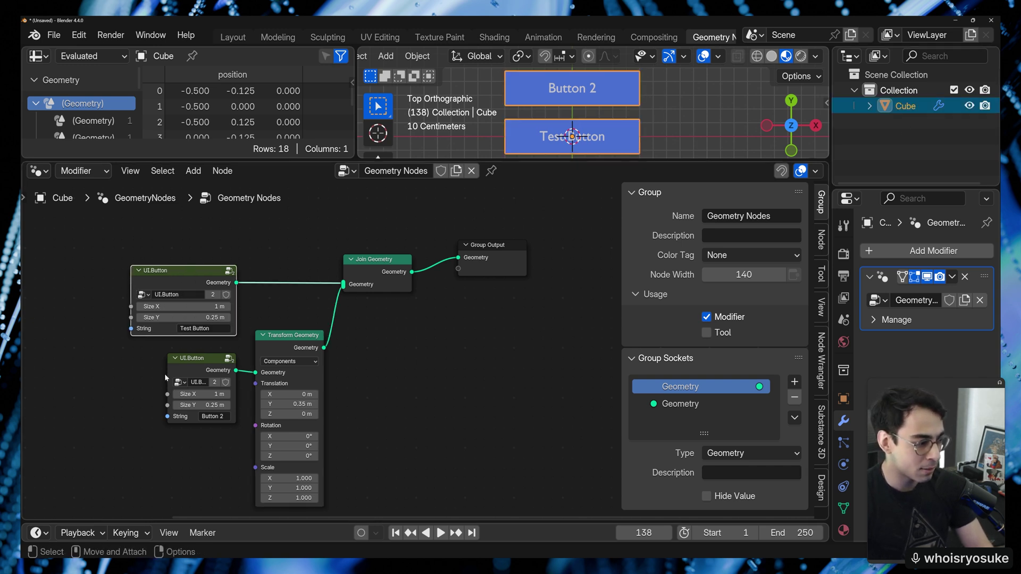
left_click_drag(168, 373, 127, 374)
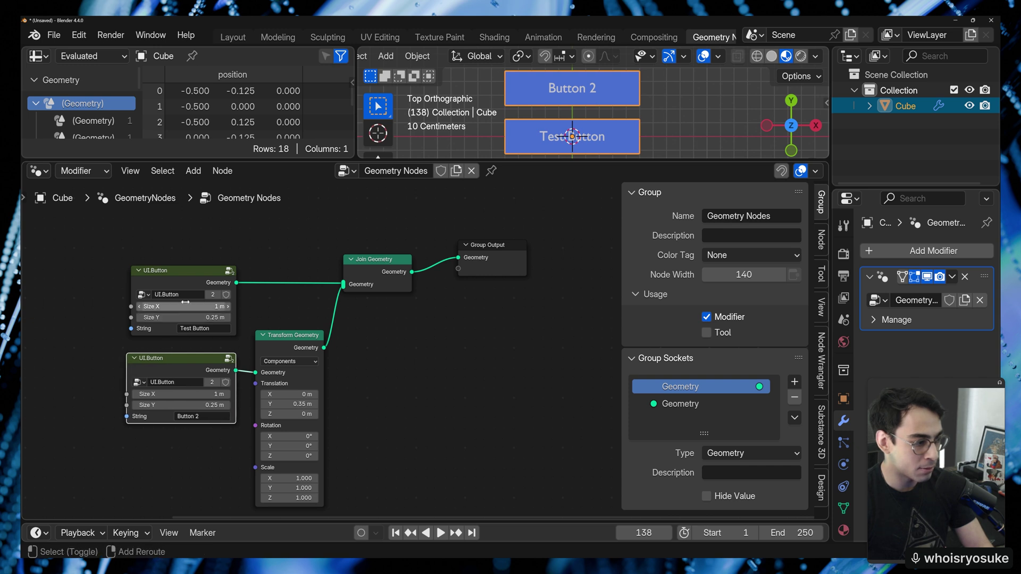
left_click_drag(186, 306, 207, 306)
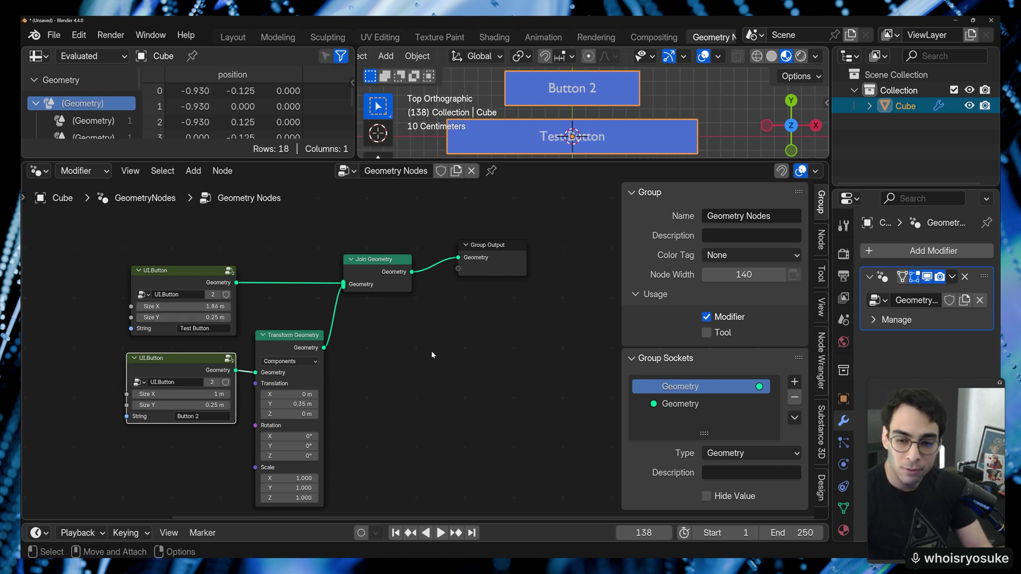
left_click(194, 275)
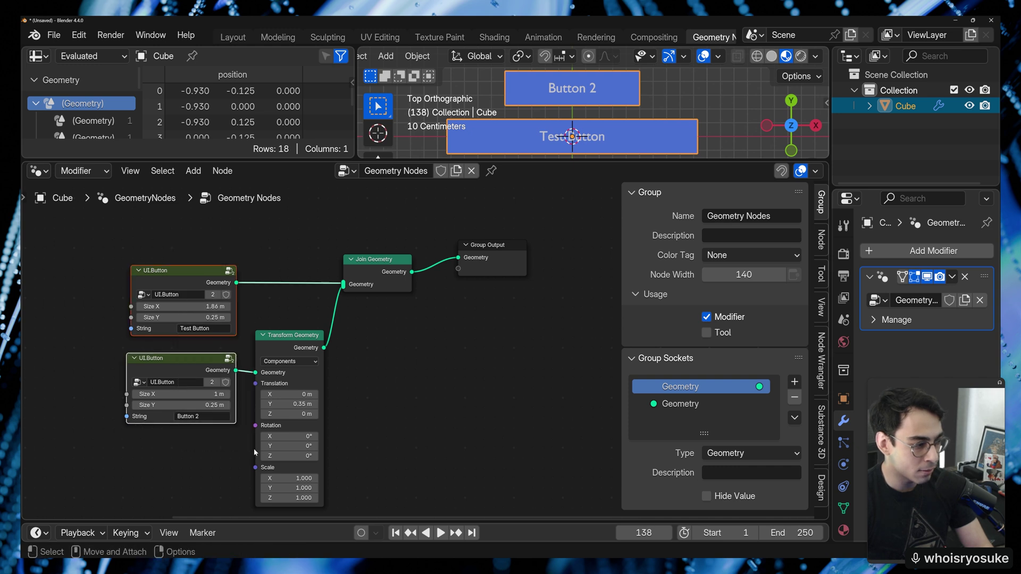
left_click(527, 372)
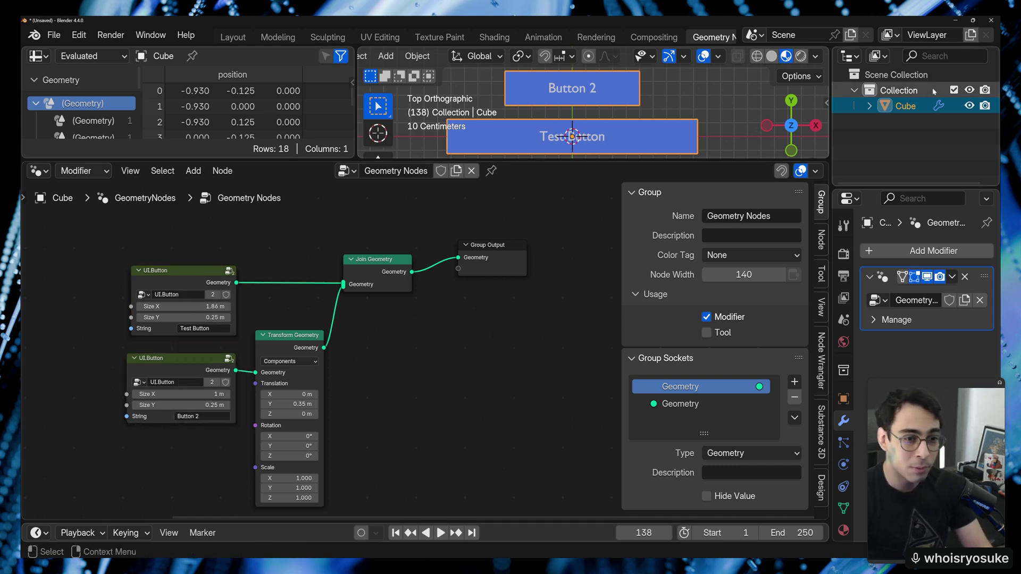
left_click(871, 107)
left_click(870, 107)
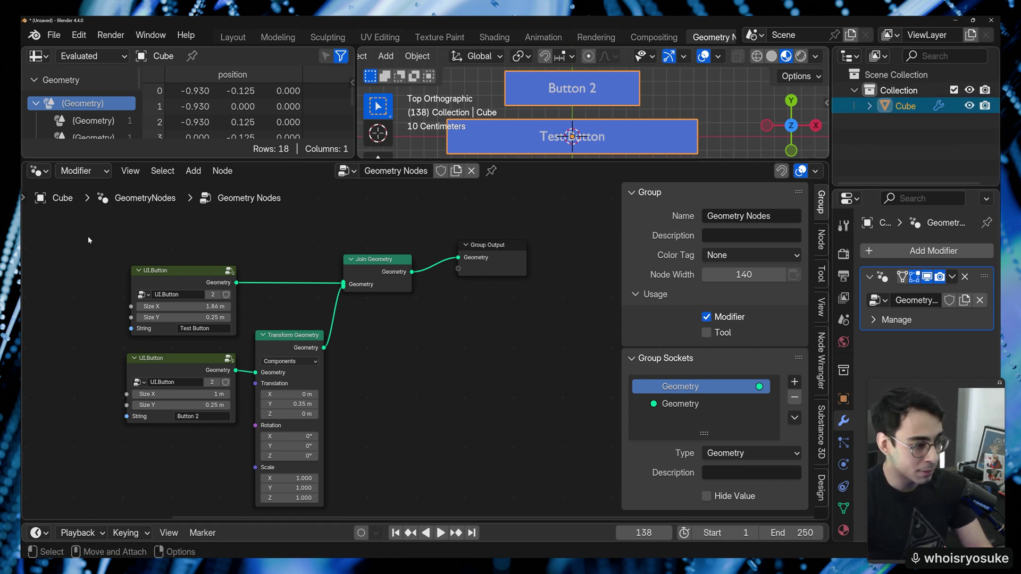
left_click_drag(85, 234, 287, 449)
left_click(411, 420)
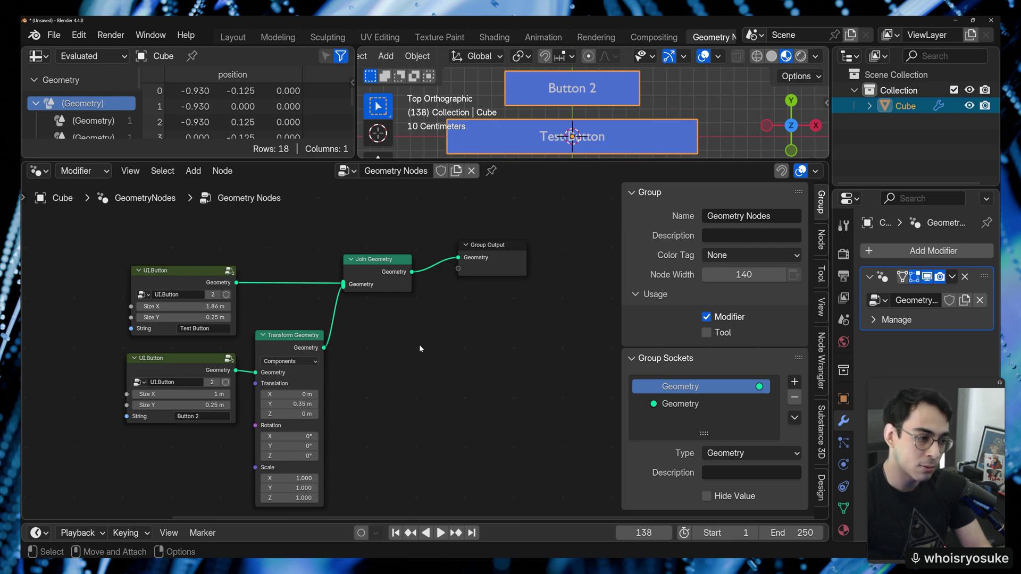